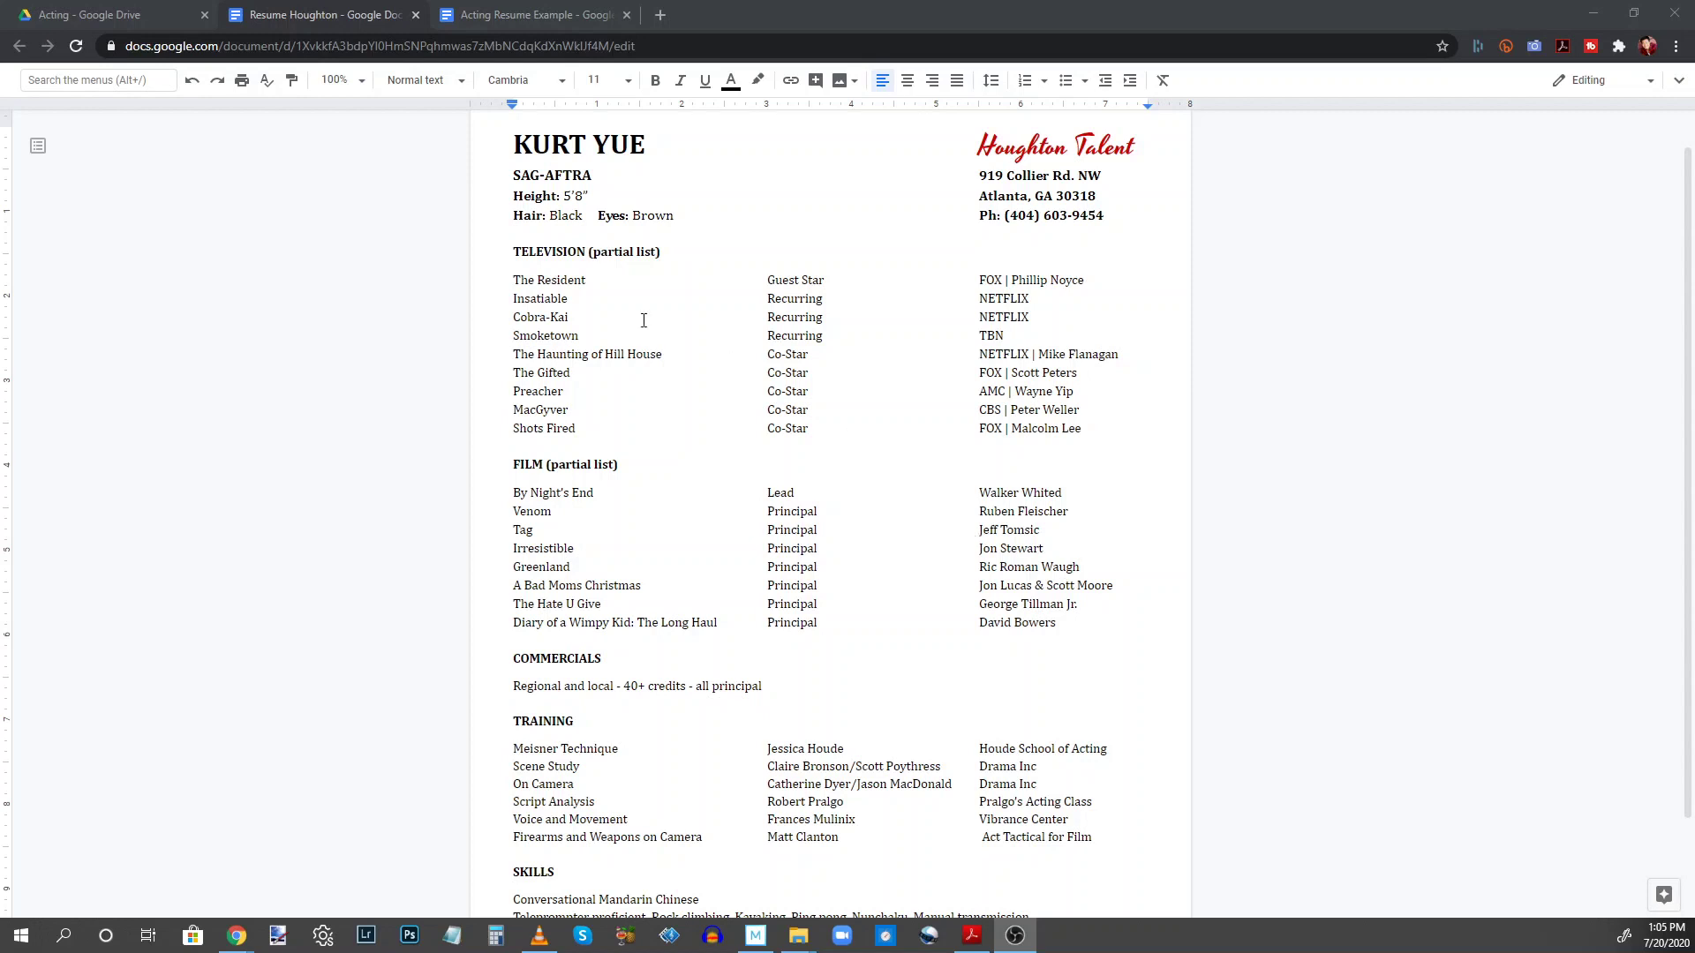
# Switch to the Acting Resume Example document.
pyautogui.click(543, 13)
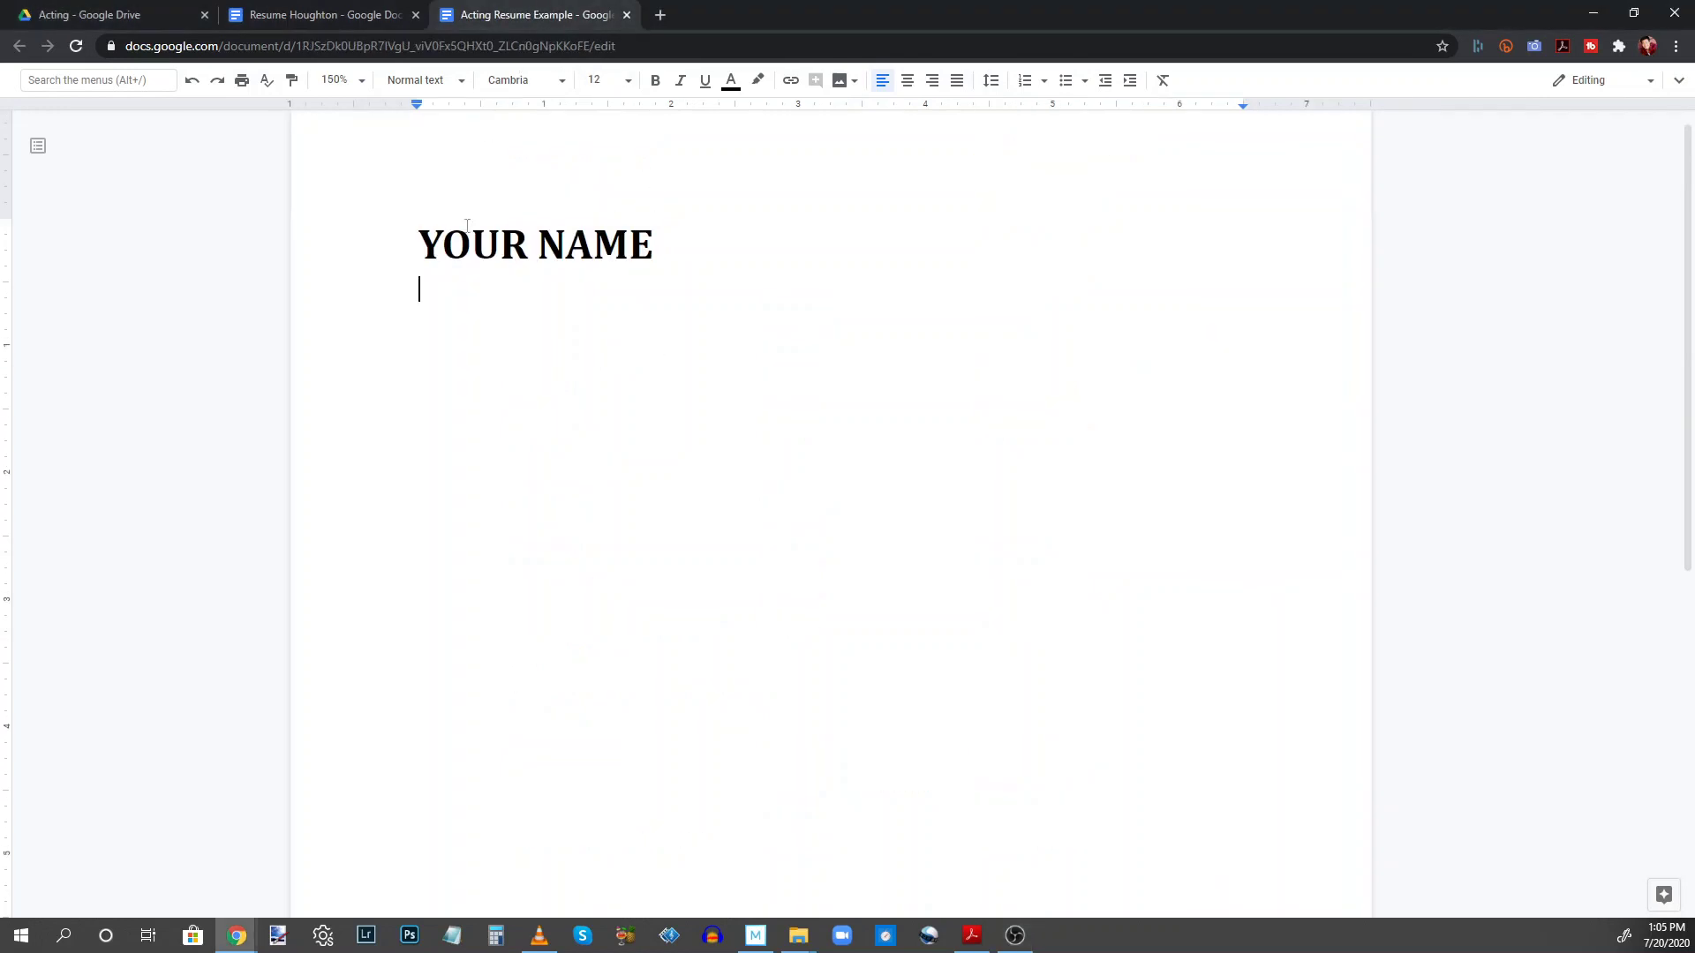
# Try centred and right alignment on the YOUR NAME heading, and return it to left alignment.
pyautogui.moveTo(413, 246); pyautogui.dragTo(647, 255)
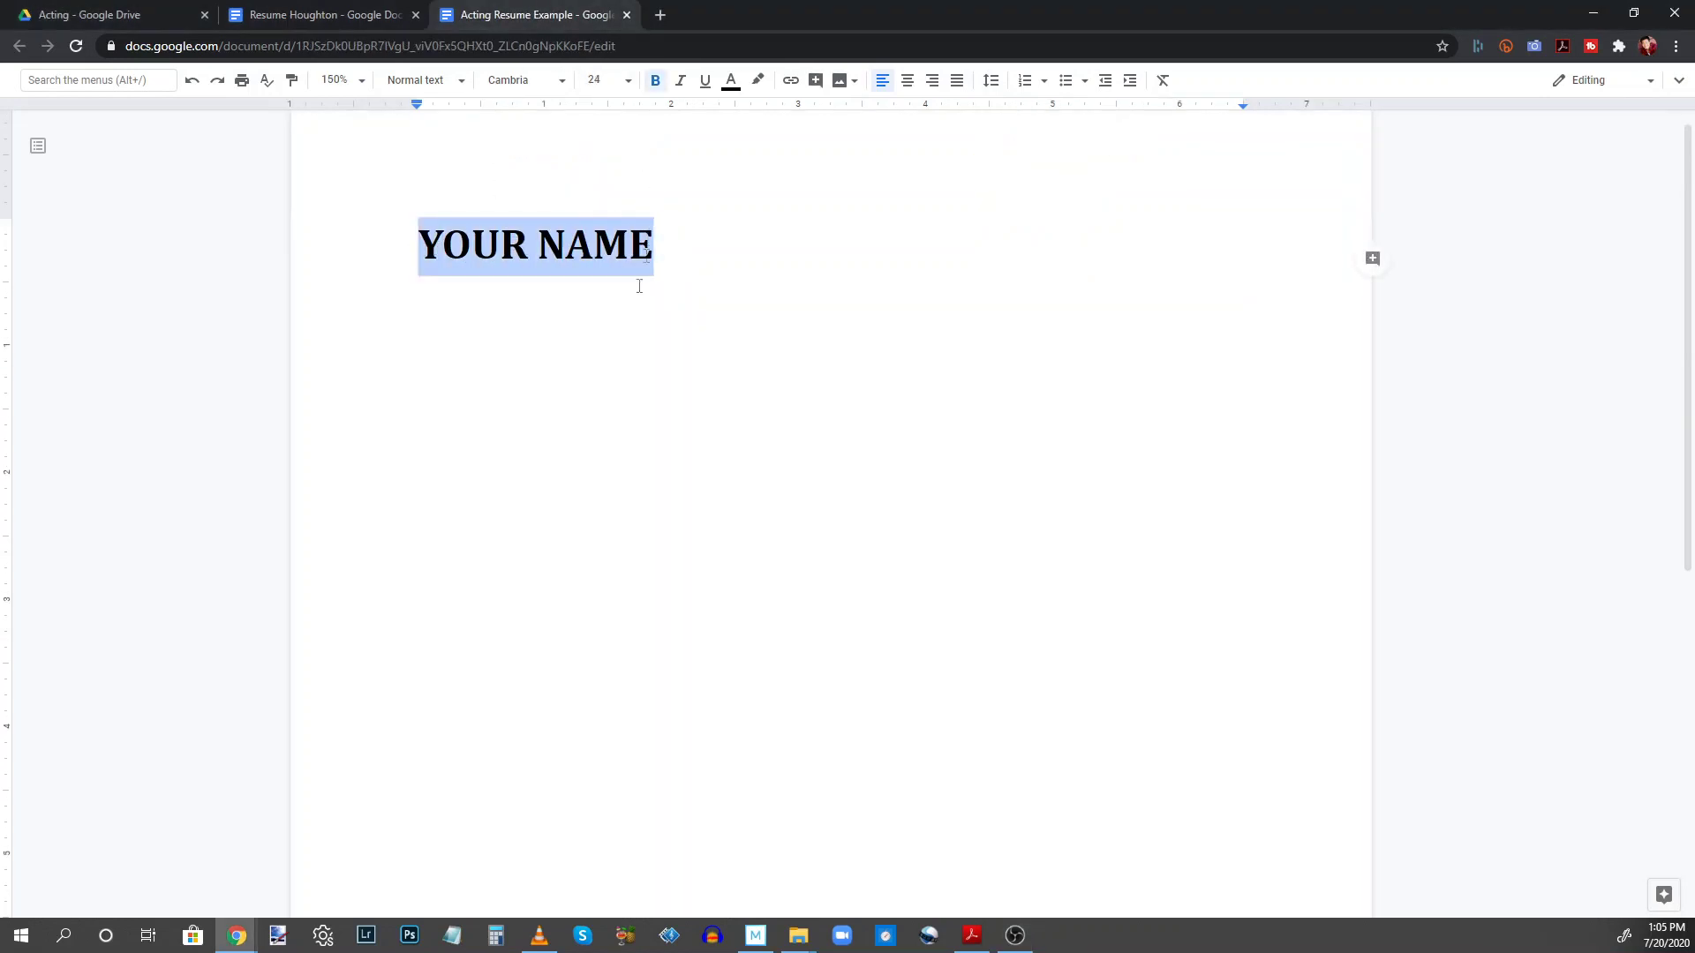
pyautogui.click(496, 277)
pyautogui.click(397, 237)
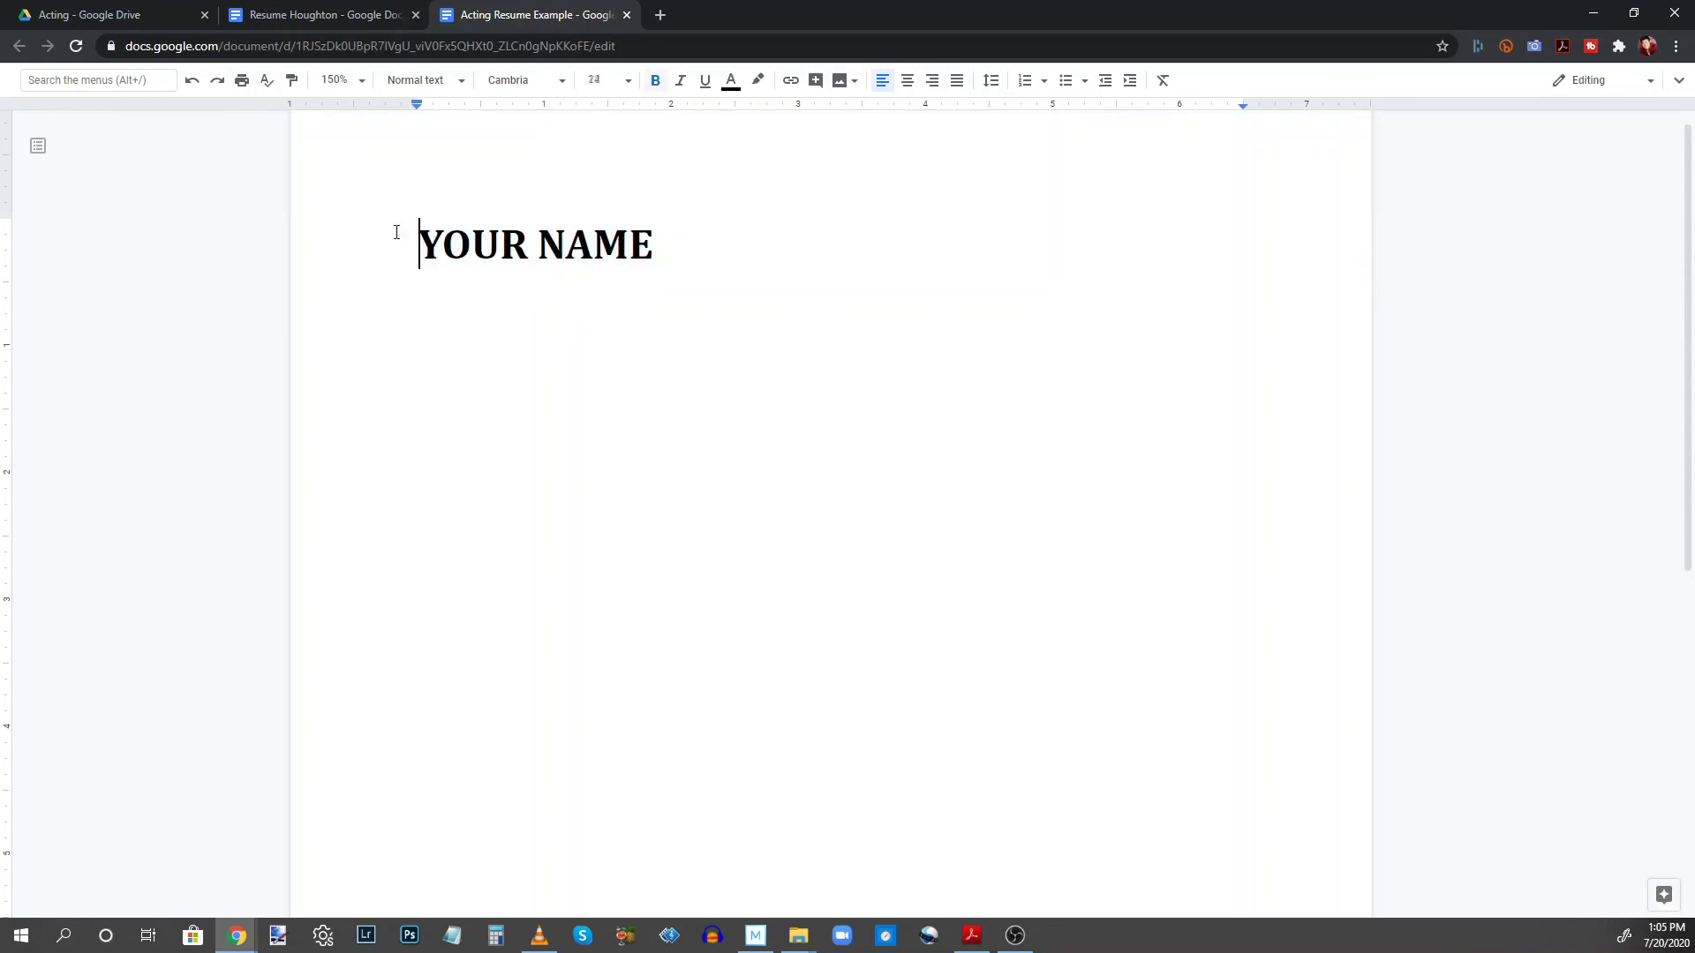
pyautogui.click(907, 80)
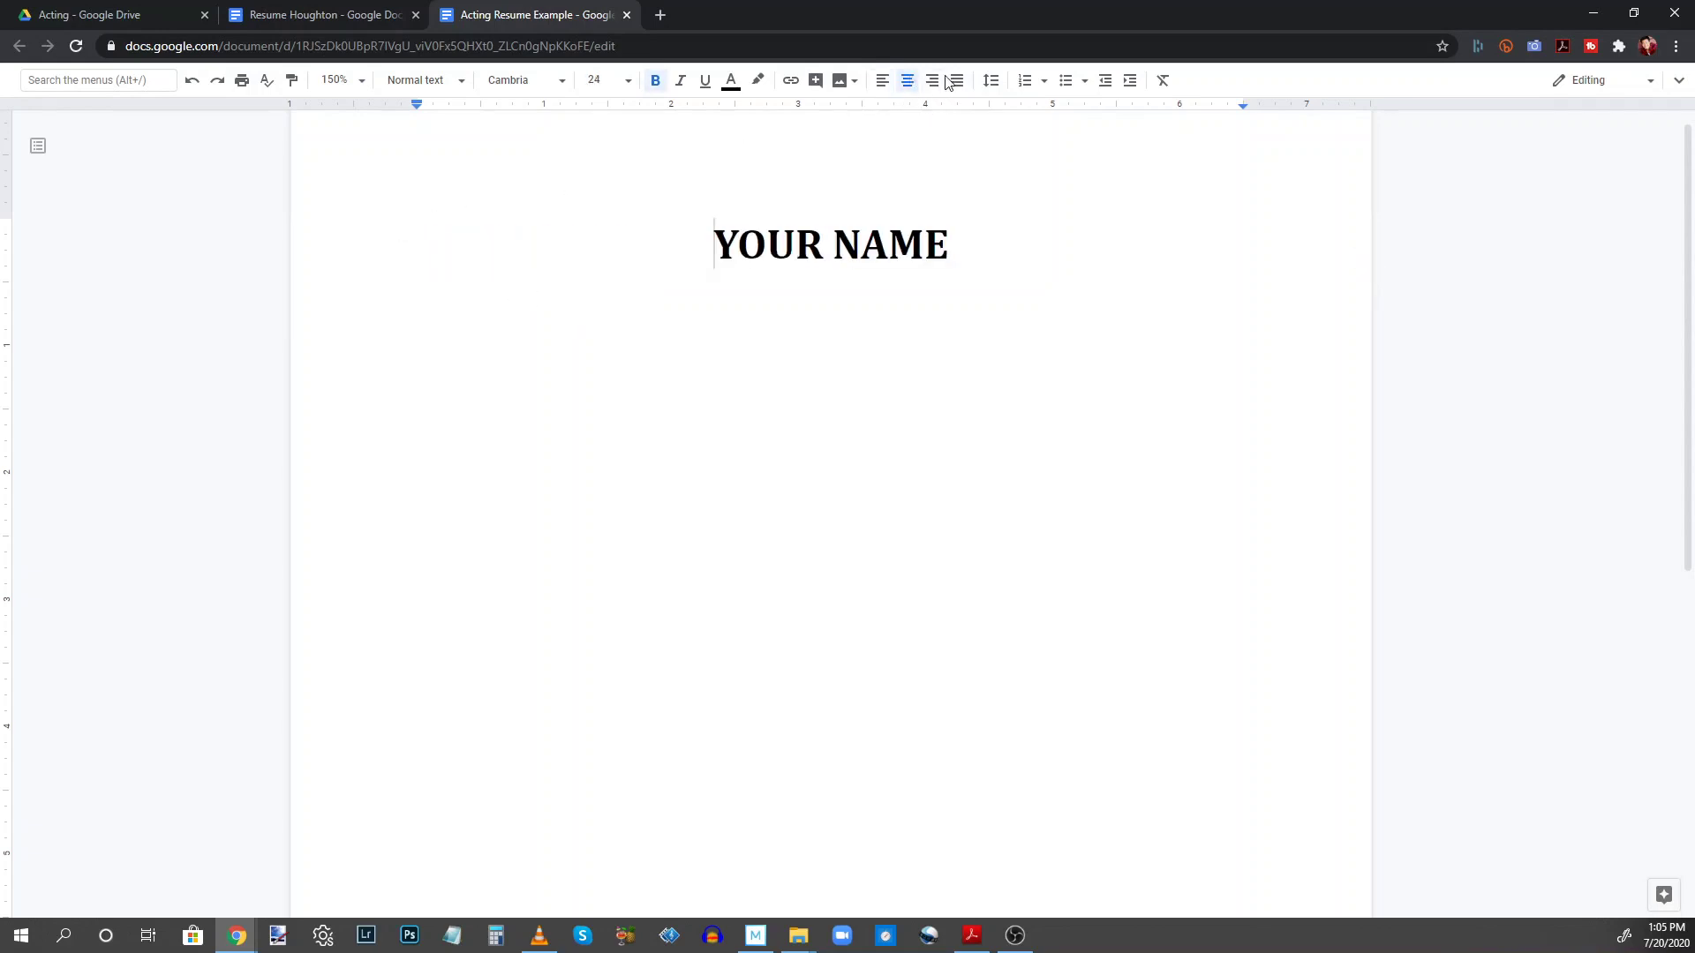
pyautogui.click(934, 81)
pyautogui.click(882, 80)
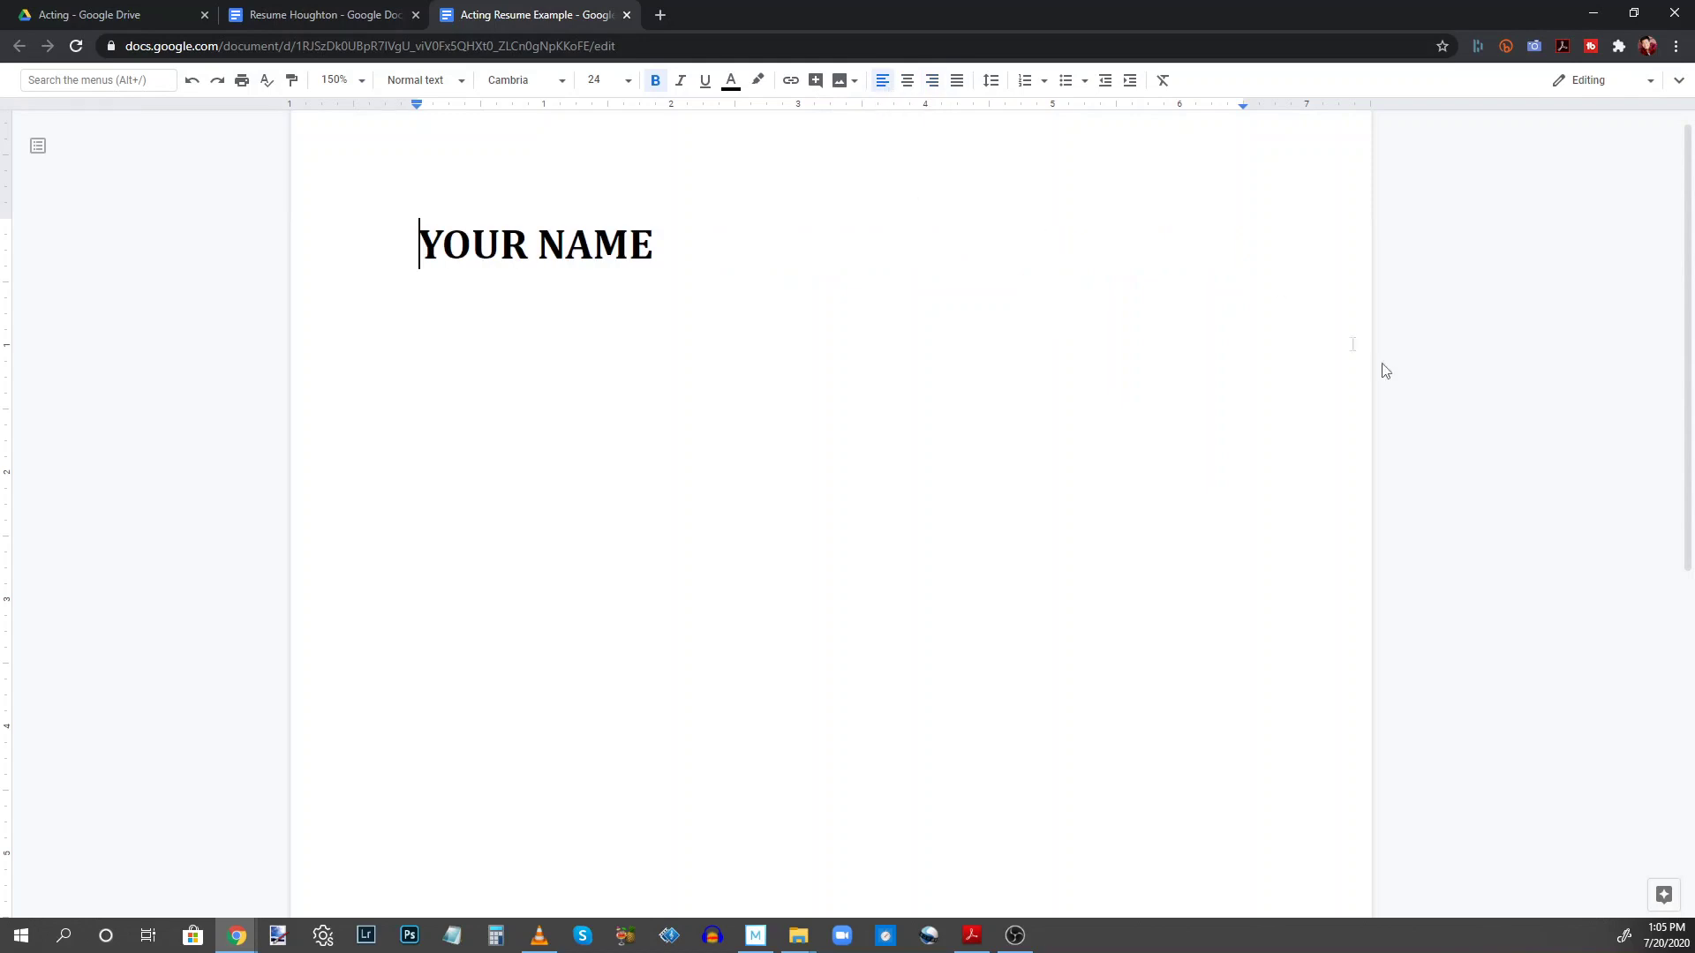
# Try SAG-AFTRA as the union status on the line below the name heading, and erase it again.
pyautogui.click(419, 289)
pyautogui.write('SAG-AFTRA')
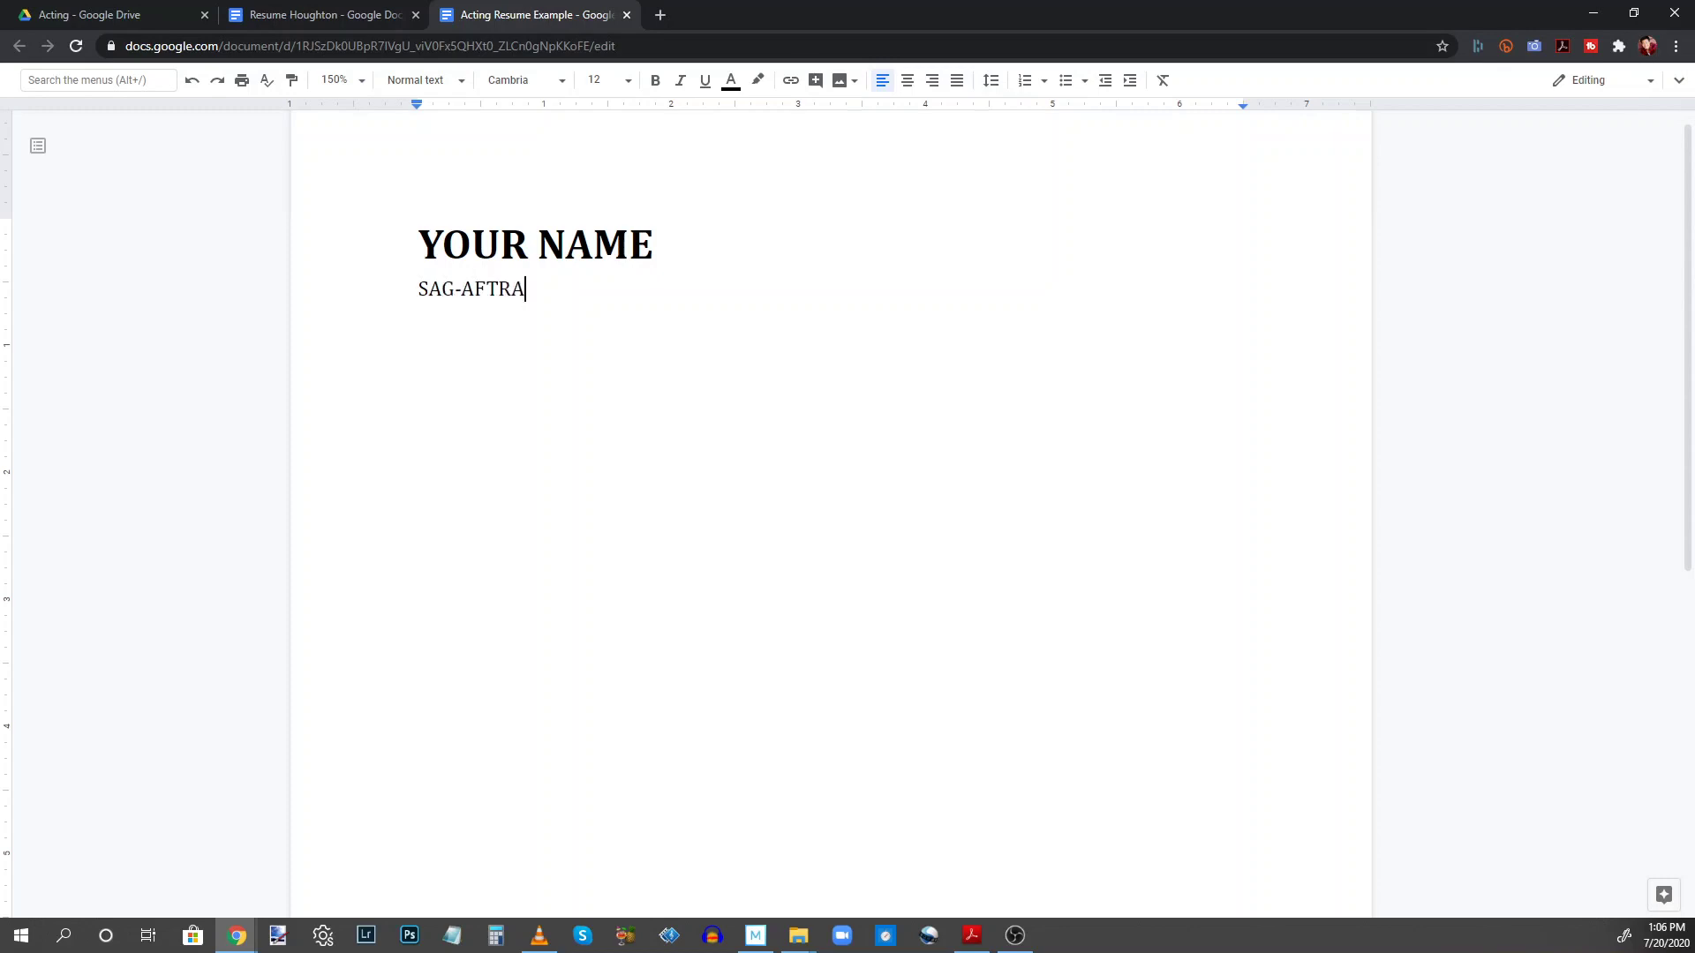
pyautogui.press('BackSpace')
pyautogui.press('BackSpace')
pyautogui.press('BackSpace')
pyautogui.press('BackSpace')
pyautogui.press('BackSpace')
pyautogui.press('BackSpace')
pyautogui.press('BackSpace')
pyautogui.press('BackSpace')
pyautogui.press('BackSpace')
# Enter Non-Union below the name, and add a line reading Height: 5'8", Hair: Black and Eyes: Black with gaps between them.
pyautogui.write('Non-Union')
pyautogui.press('Return')
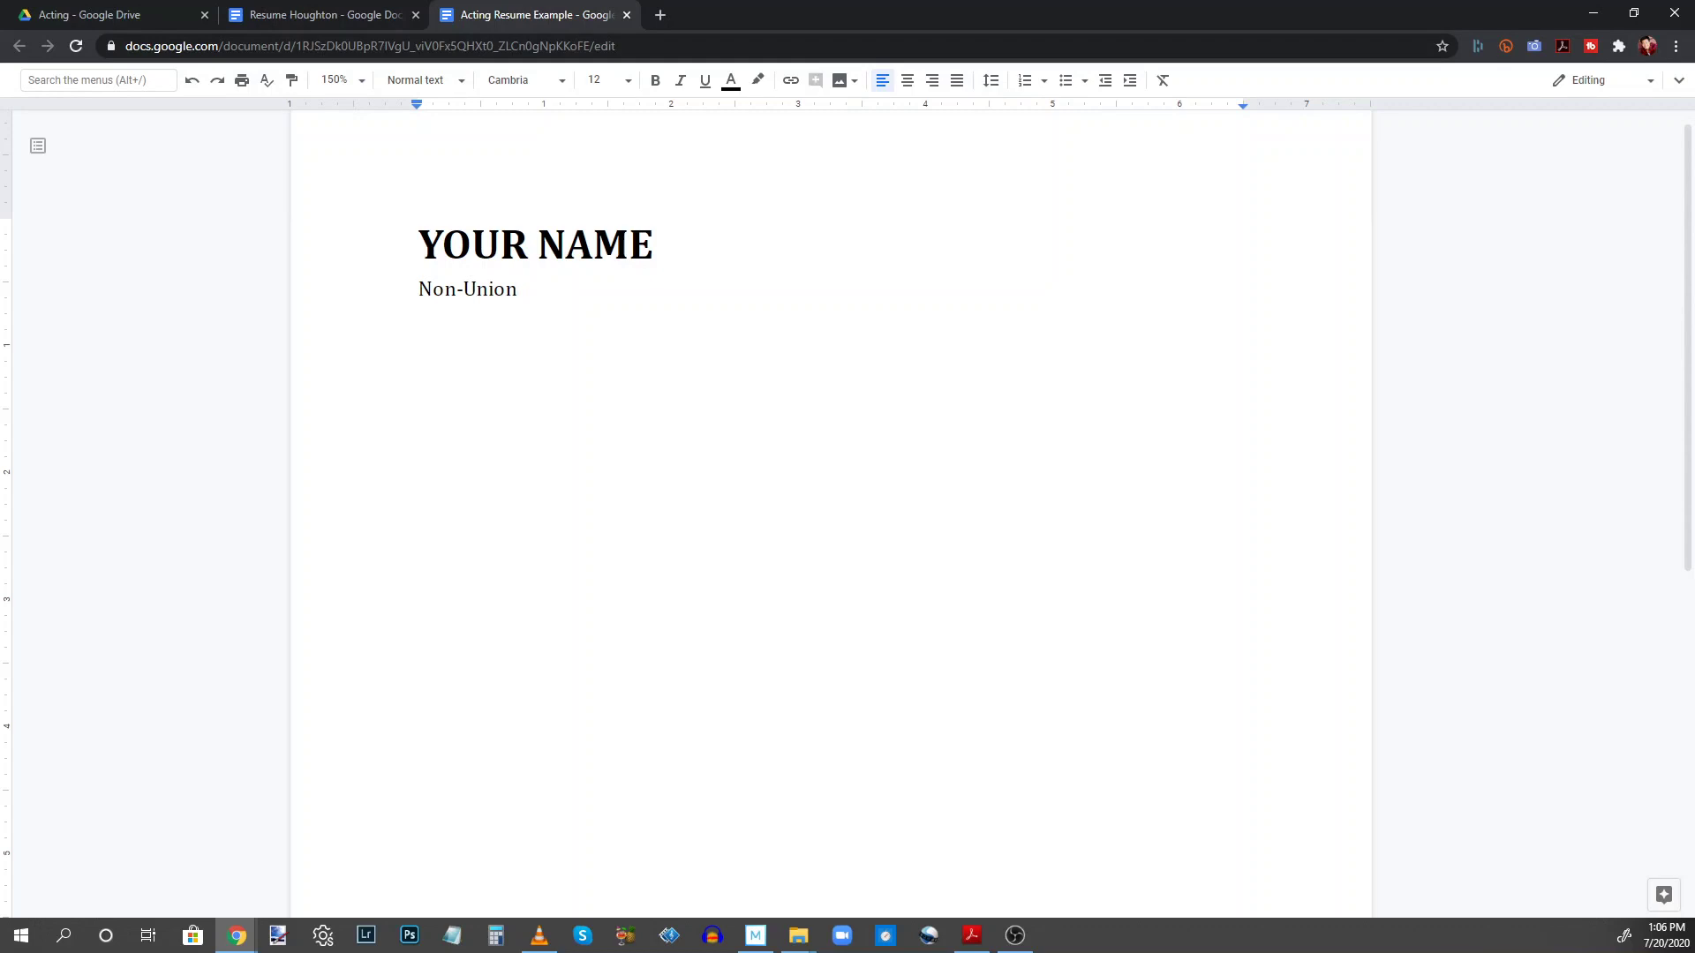
pyautogui.write('Height: ')
pyautogui.write('5\'8"')
pyautogui.write('Hair')
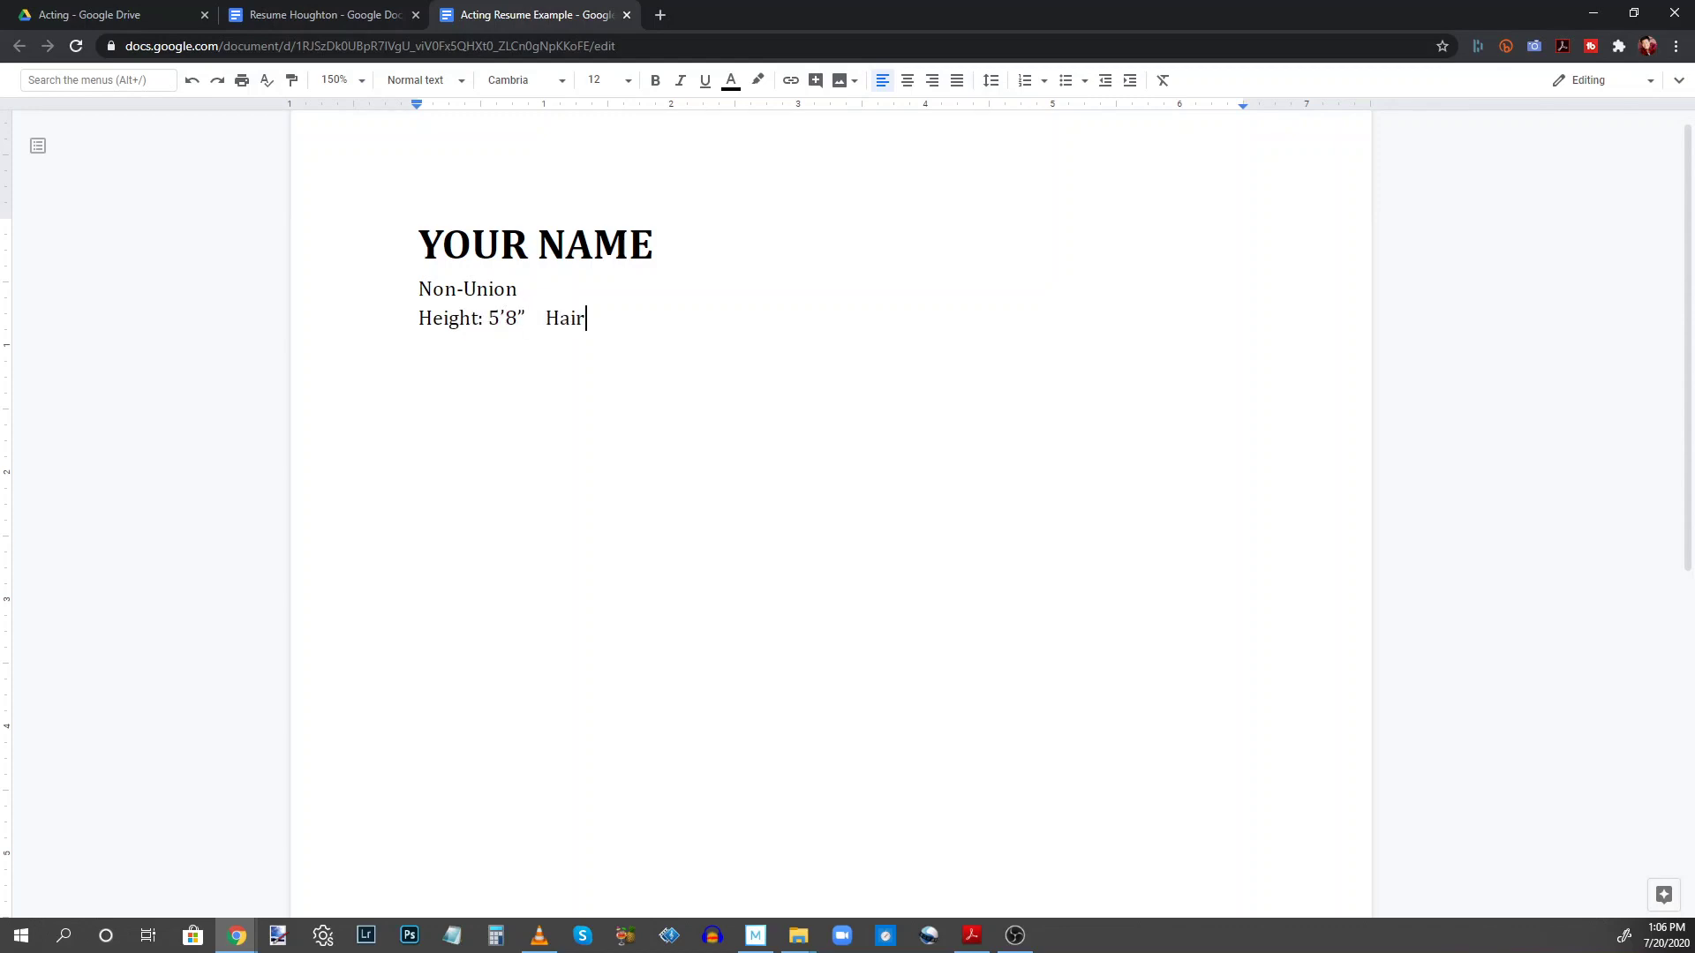
pyautogui.write(': BlackEyes: Black')
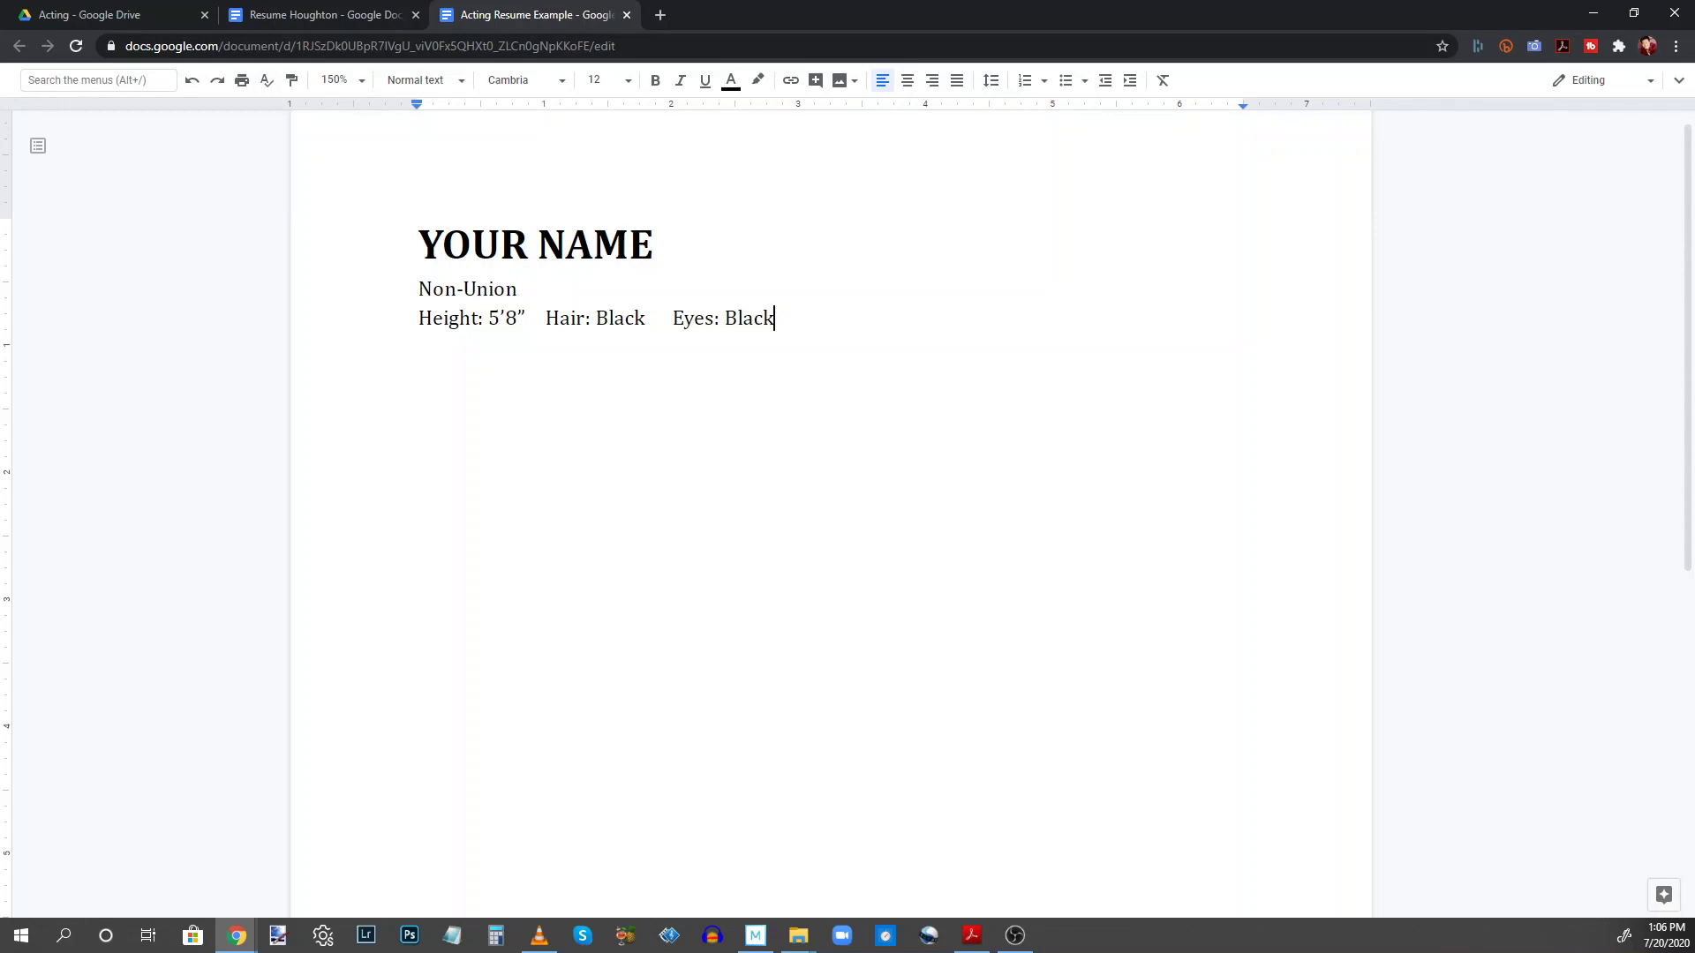
# Add a contact line with labelled phone number and e-mail address, keeping the e-mail as plain text without an automatic link.
pyautogui.press('Return')
pyautogui.write('P')
pyautogui.write('ha')
pyautogui.write('ne: ')
pyautogui.write('555-555-123')
pyautogui.write('43')
pyautogui.press('Tab')
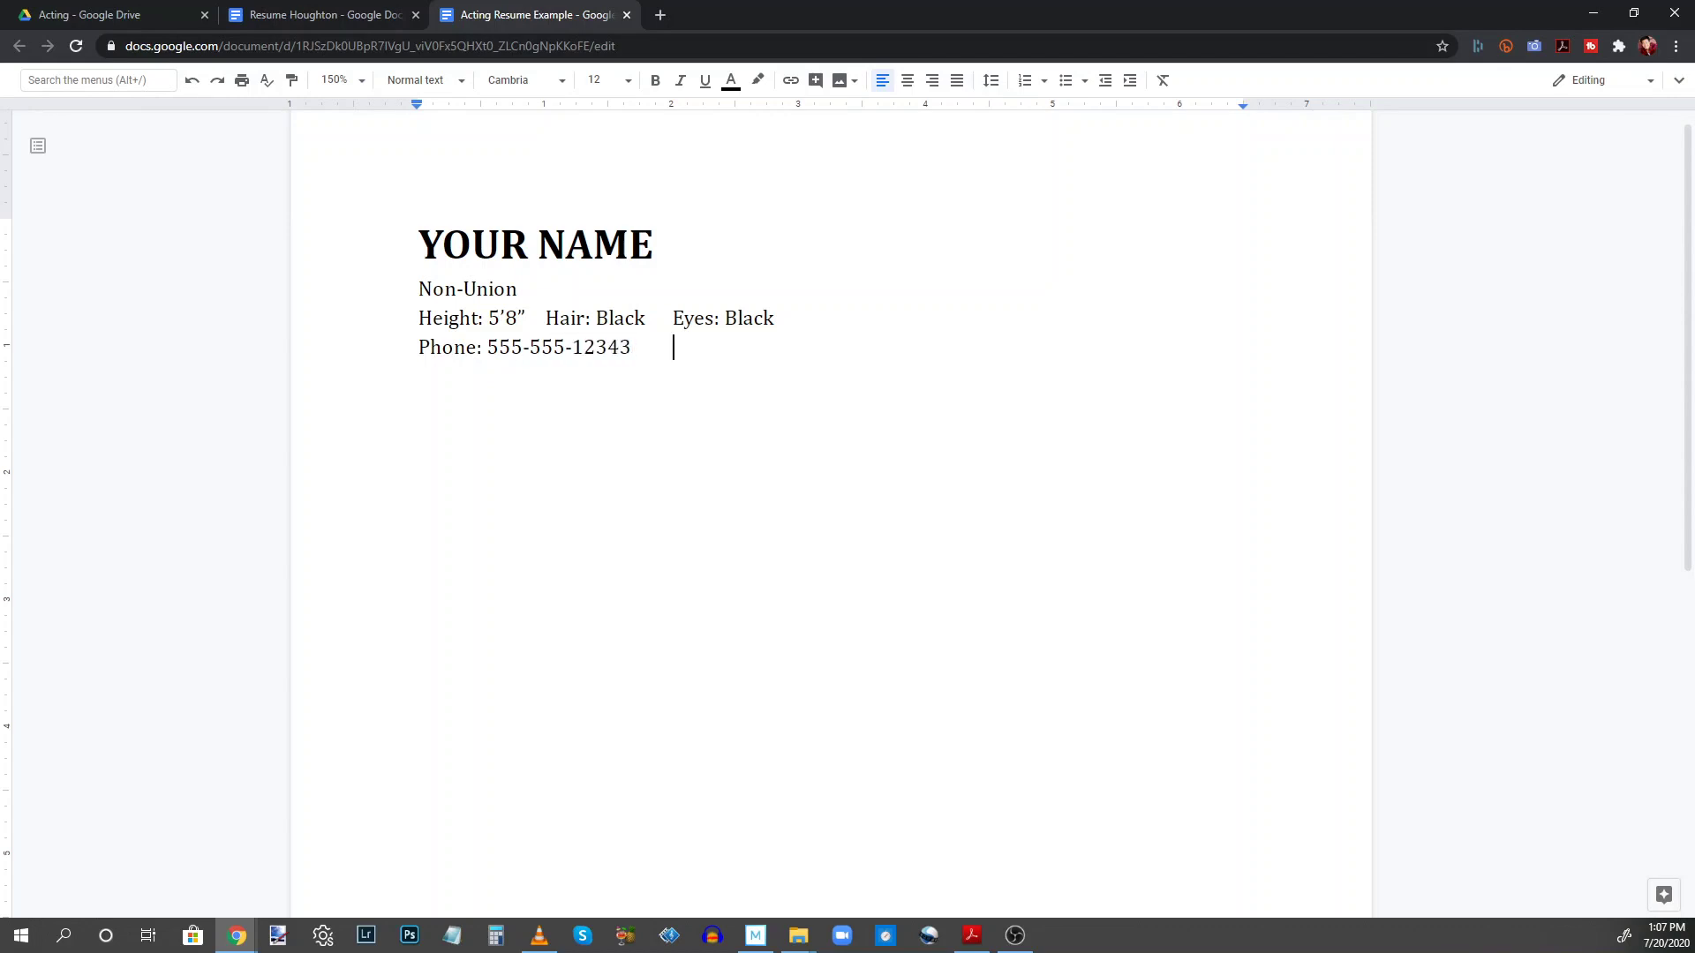
pyautogui.write('Email: yourname@gmail.com')
pyautogui.press('Return')
pyautogui.hotkey('ctrl', 'z')
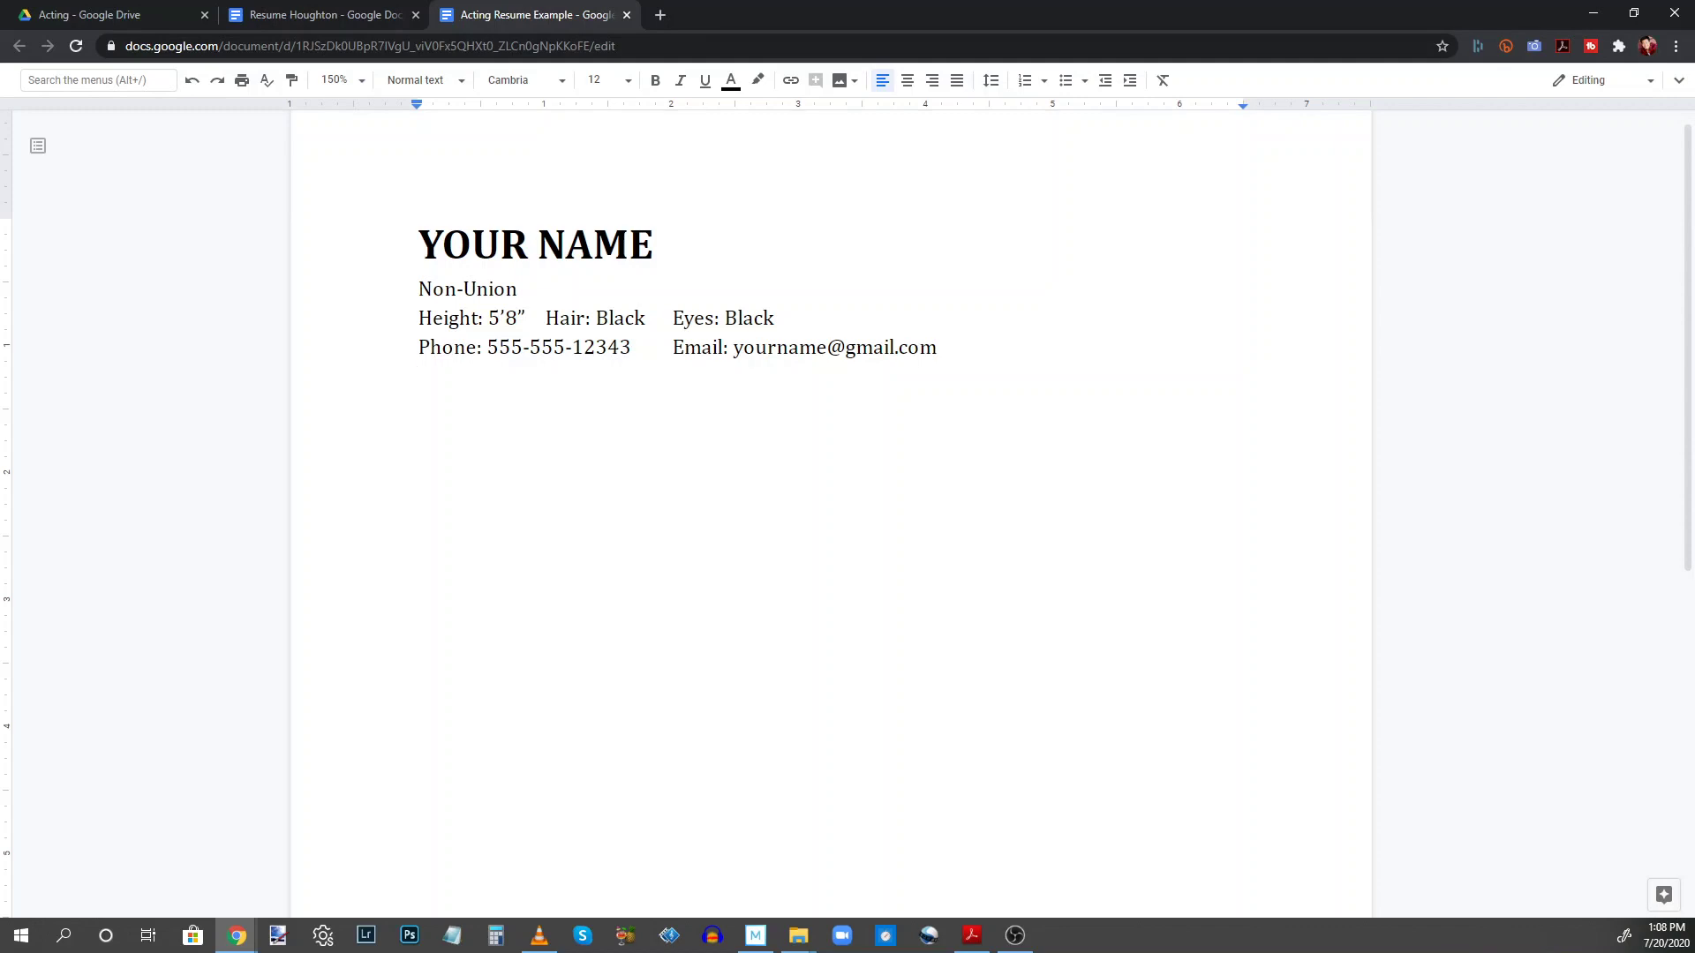
pyautogui.write('Website: www.y')
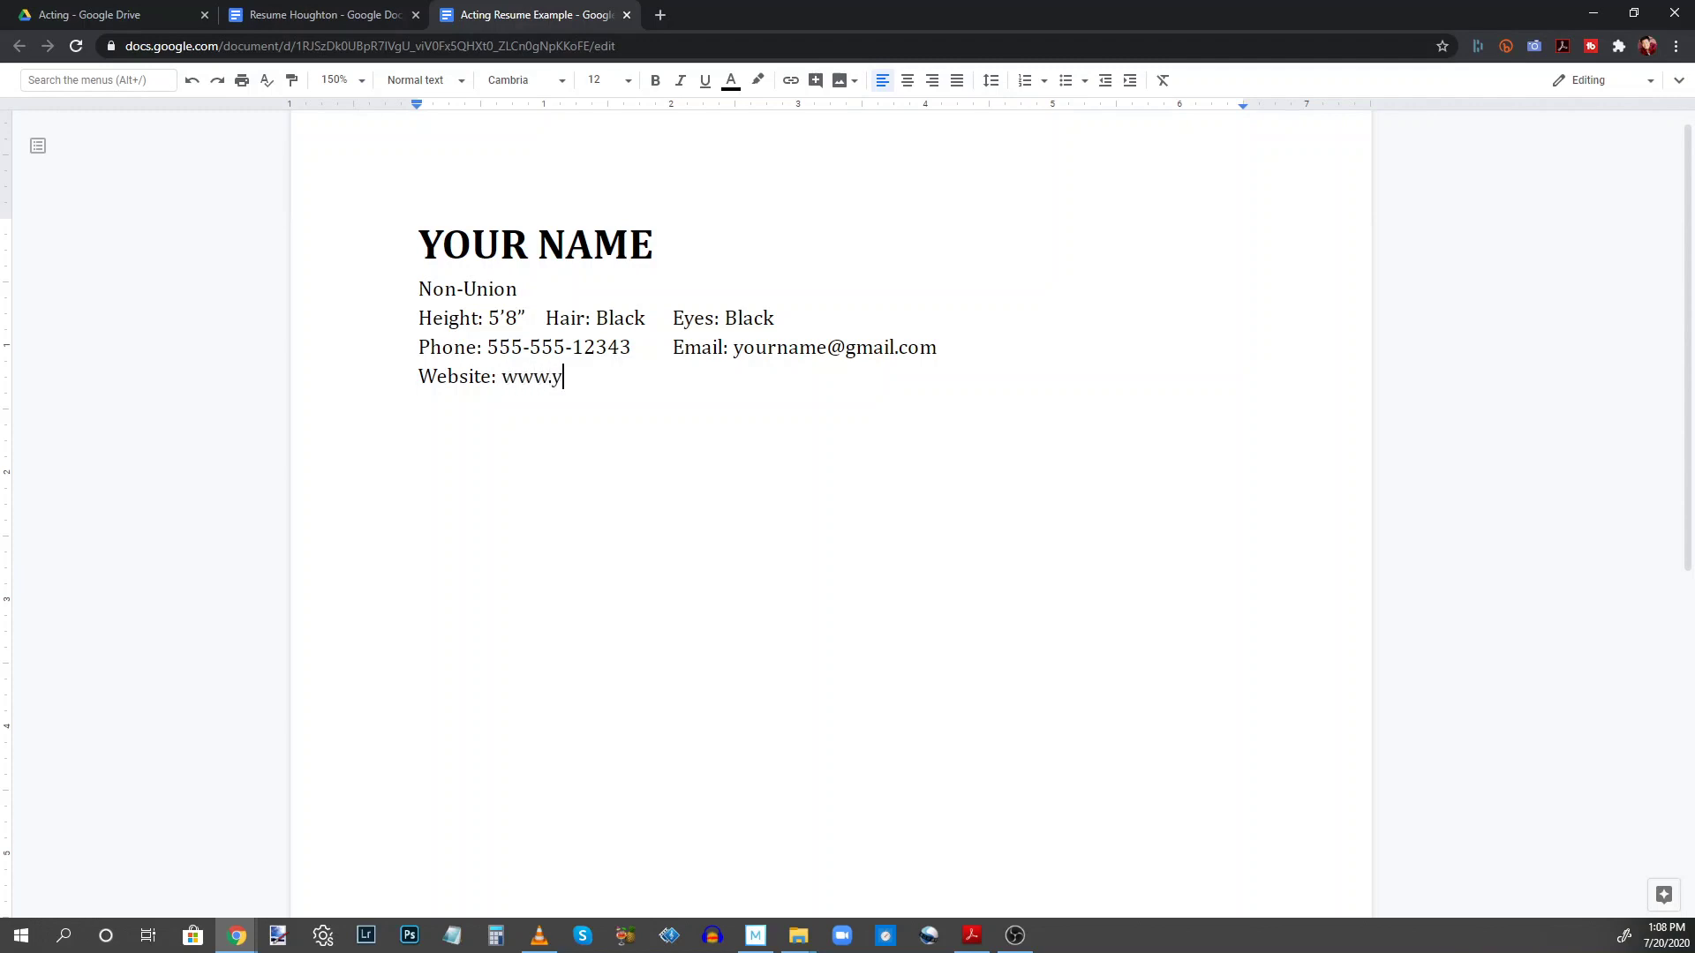
pyautogui.write('ourname.com')
pyautogui.press('Return')
pyautogui.hotkey('ctrl', 'z')
# Add a bold TELEVISION section heading, separated from the website line by a blank line.
pyautogui.write('TELEVISION')
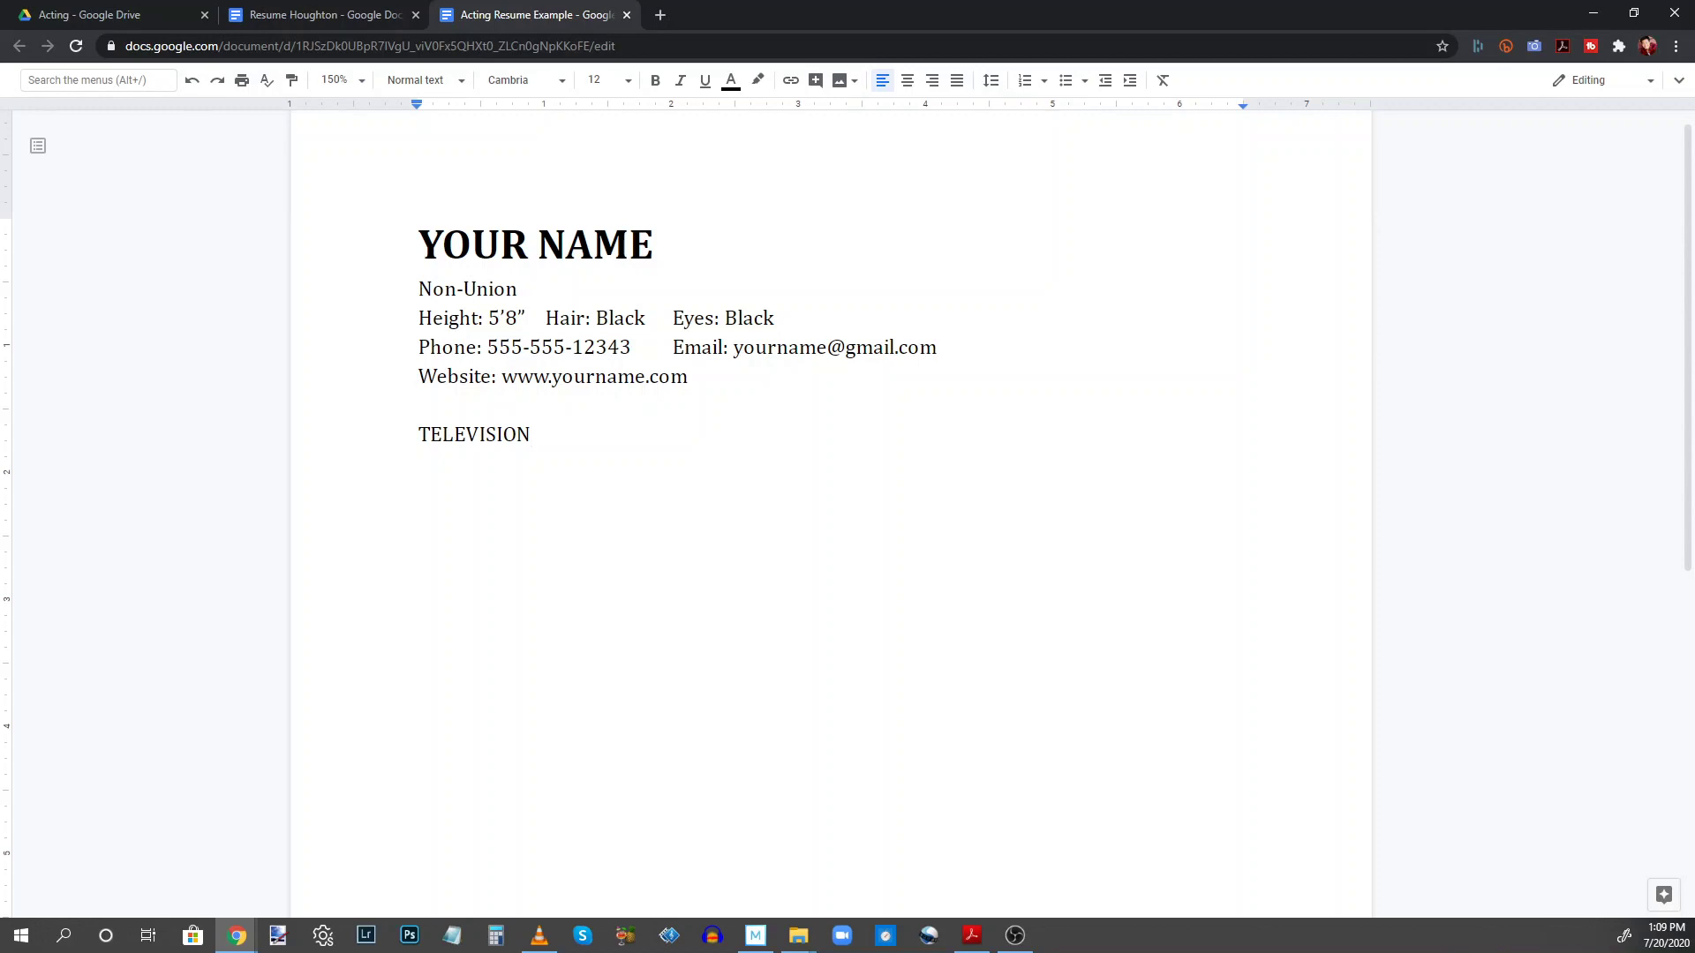
pyautogui.press('Return')
pyautogui.click(479, 434)
pyautogui.doubleClick(477, 434)
pyautogui.hotkey('ctrl', 'b')
pyautogui.click(477, 474)
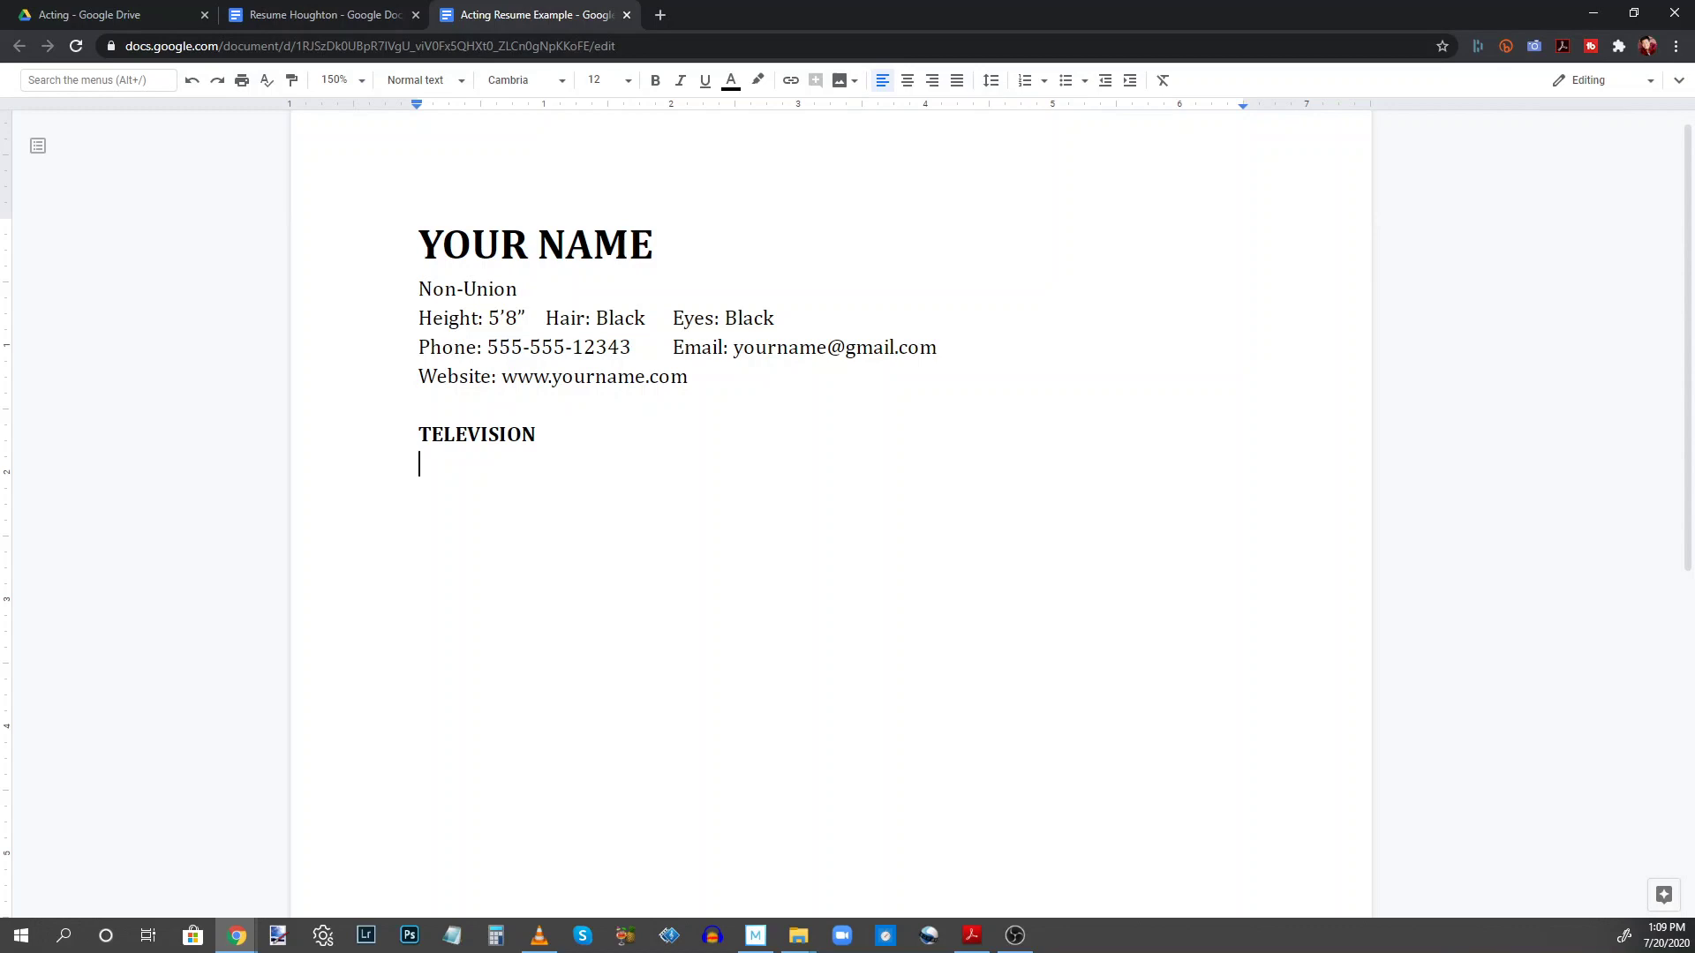
# Enter the television credit Stranger Things, Co-Star, NETFLIX - Duffer Brothers in three tab-aligned columns.
pyautogui.write('Stranger Things')
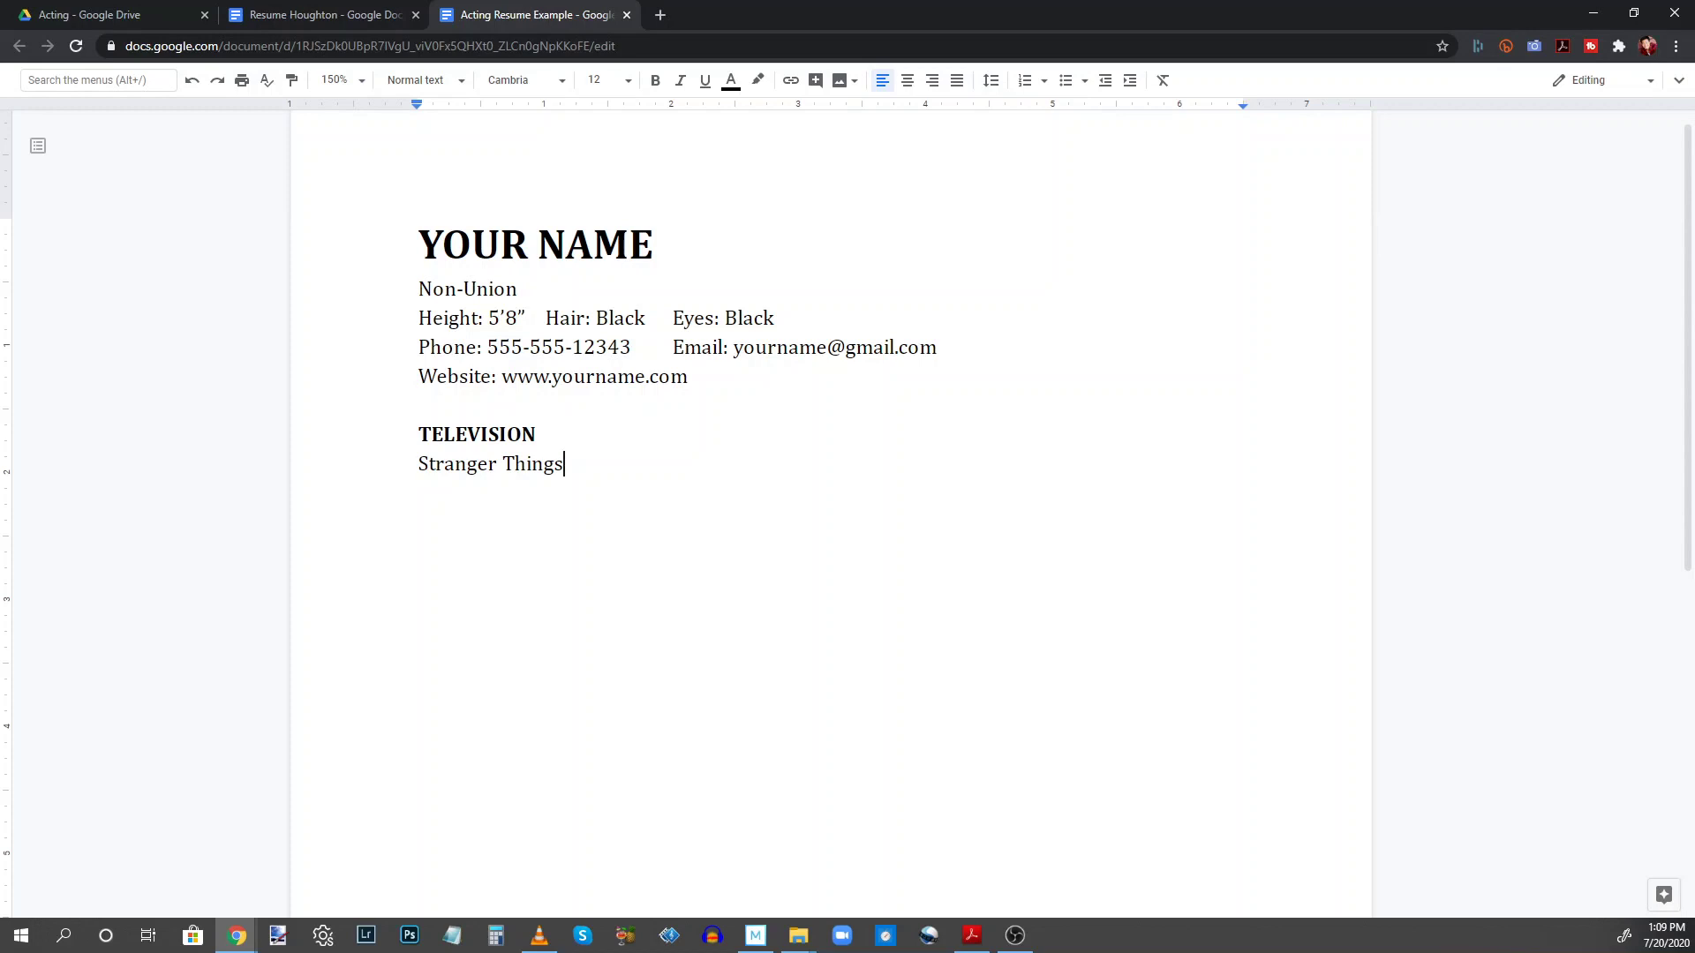
pyautogui.press('Tab')
pyautogui.write('Co-Staar')
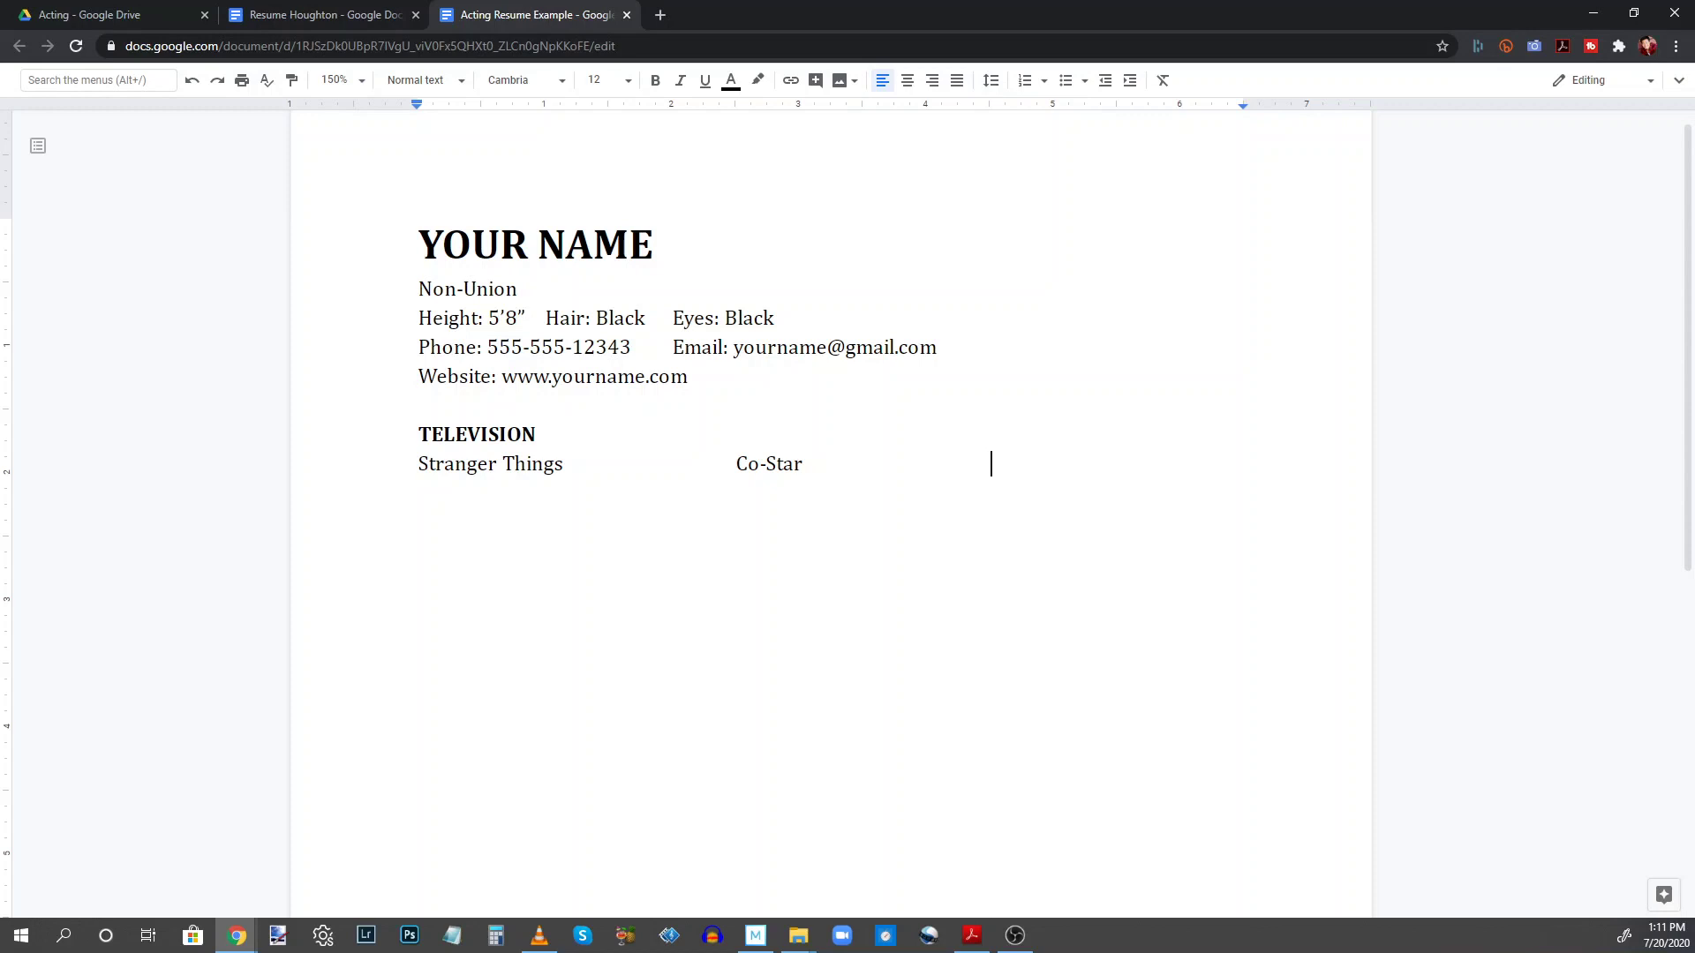
pyautogui.write('NETFLIX - Duffer Brothers')
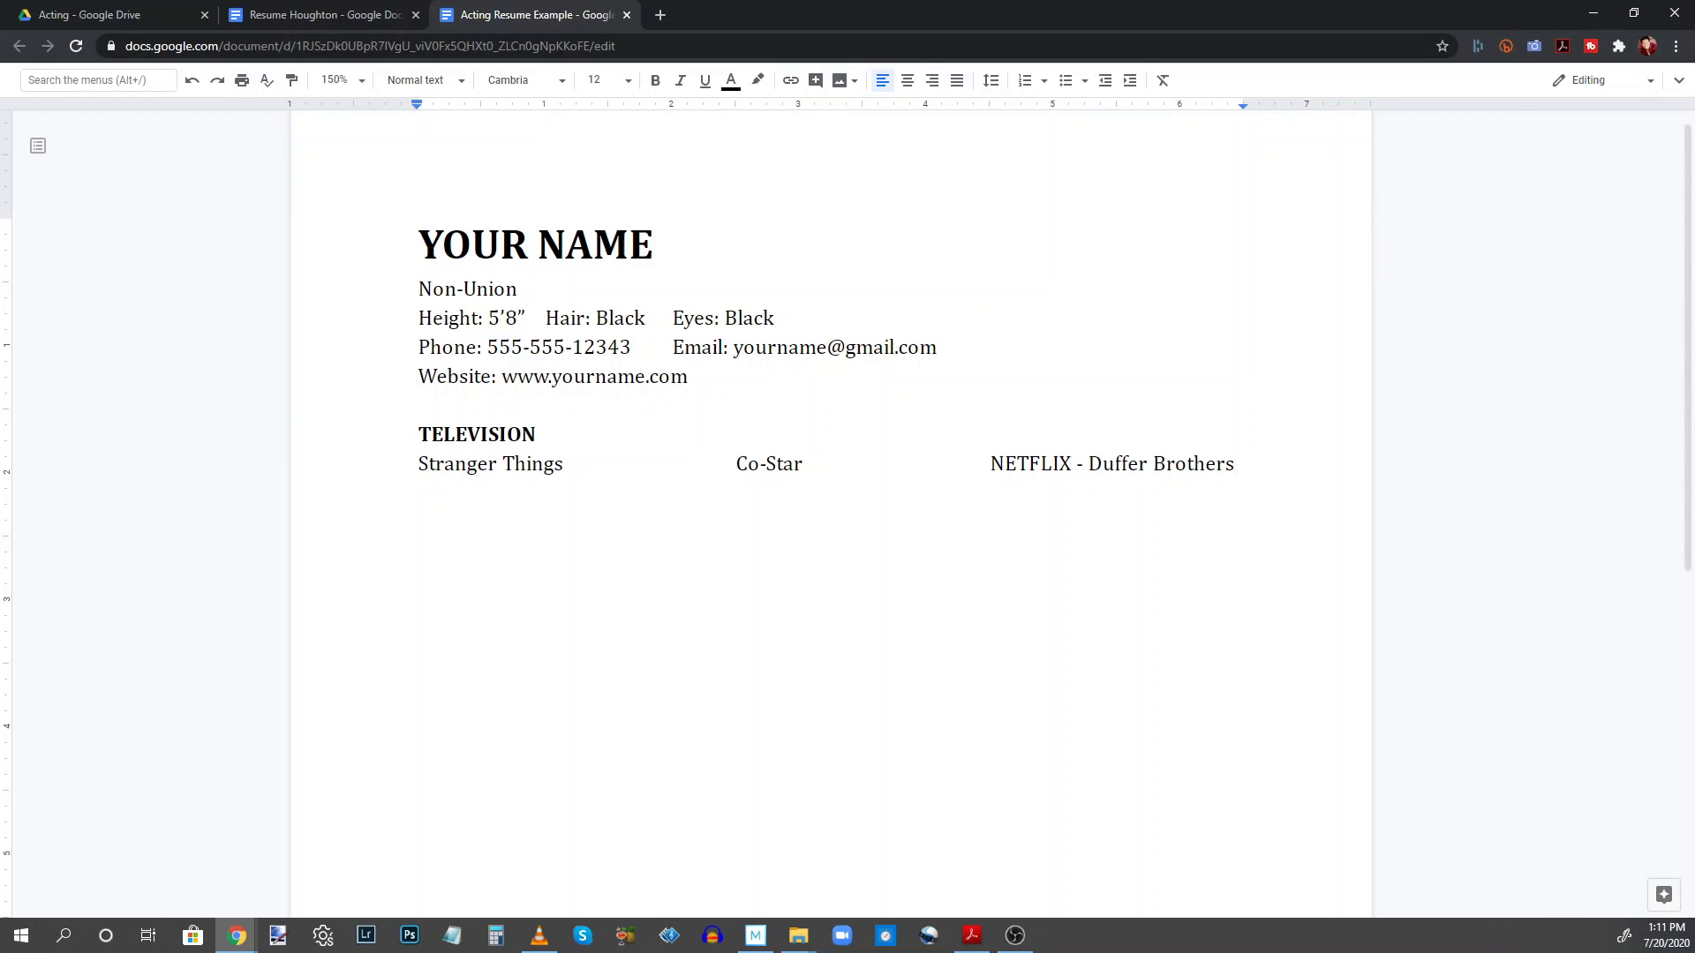
# Add the television credit The Walking Dead, Guest-Star, AMC - Greg Nicotero, aligned to the same columns.
pyautogui.press('Return')
pyautogui.write('The Walking')
pyautogui.press('BackSpace')
pyautogui.press('BackSpace')
pyautogui.write('ng Dead')
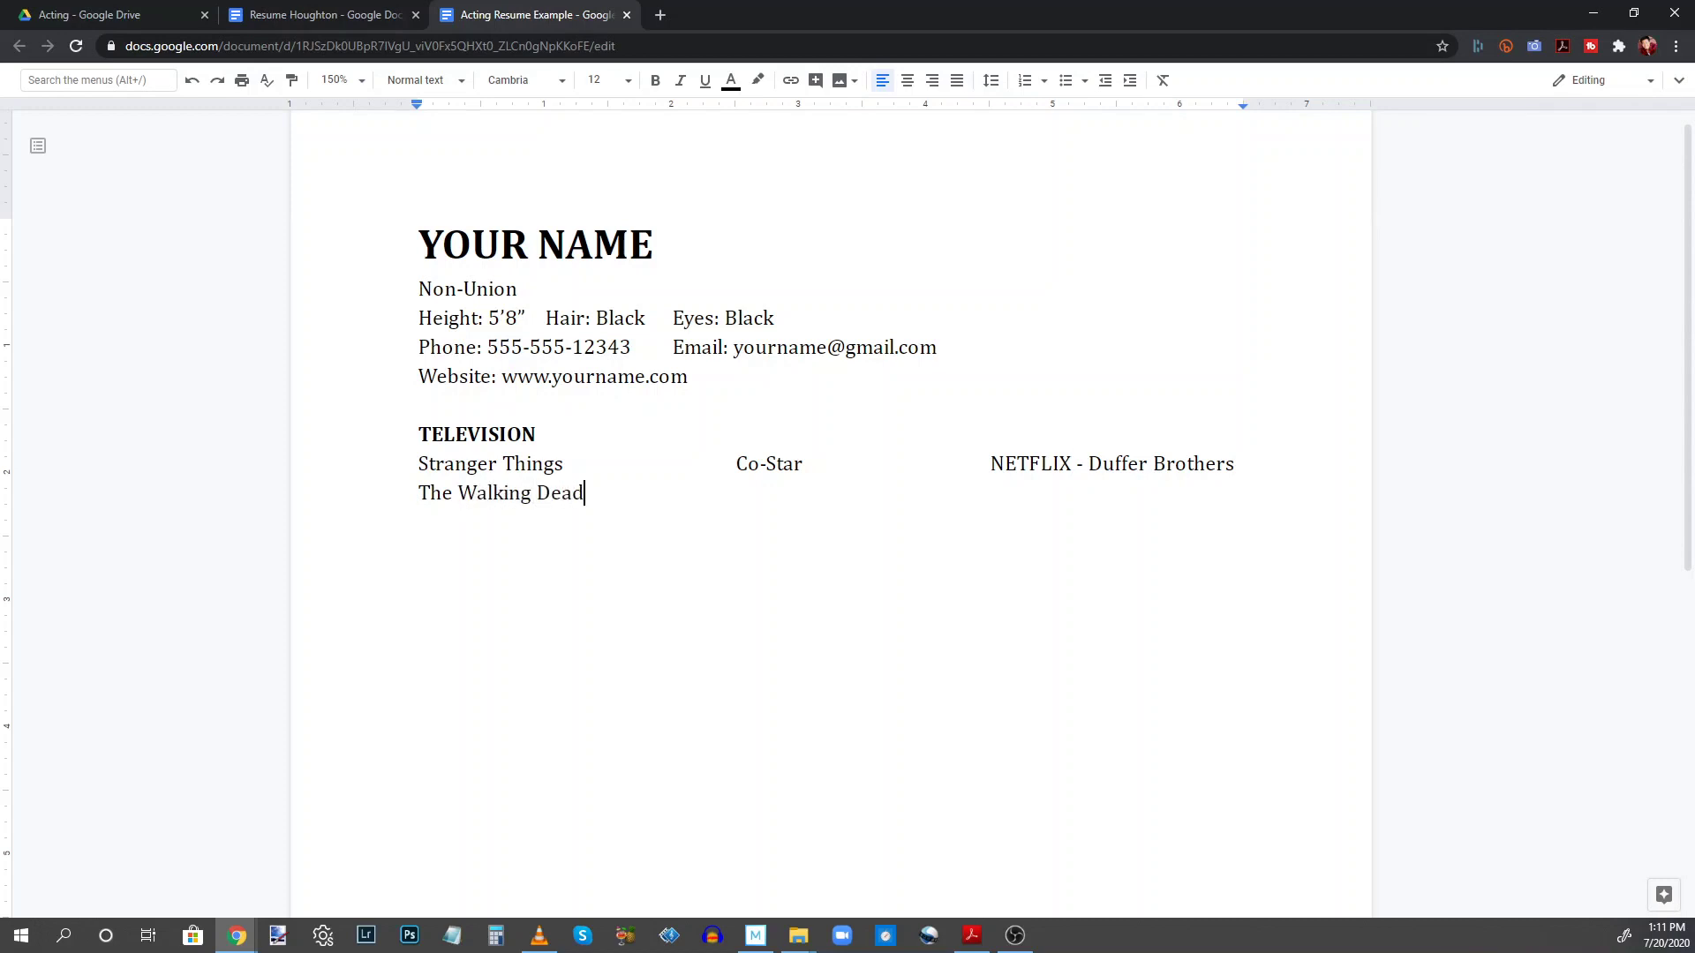
pyautogui.write('Guest-Star')
pyautogui.press('Tab')
pyautogui.write('SA')
pyautogui.press('BackSpace')
pyautogui.press('BackSpace')
pyautogui.write('AMC - Greg Nicotero')
pyautogui.press('Return')
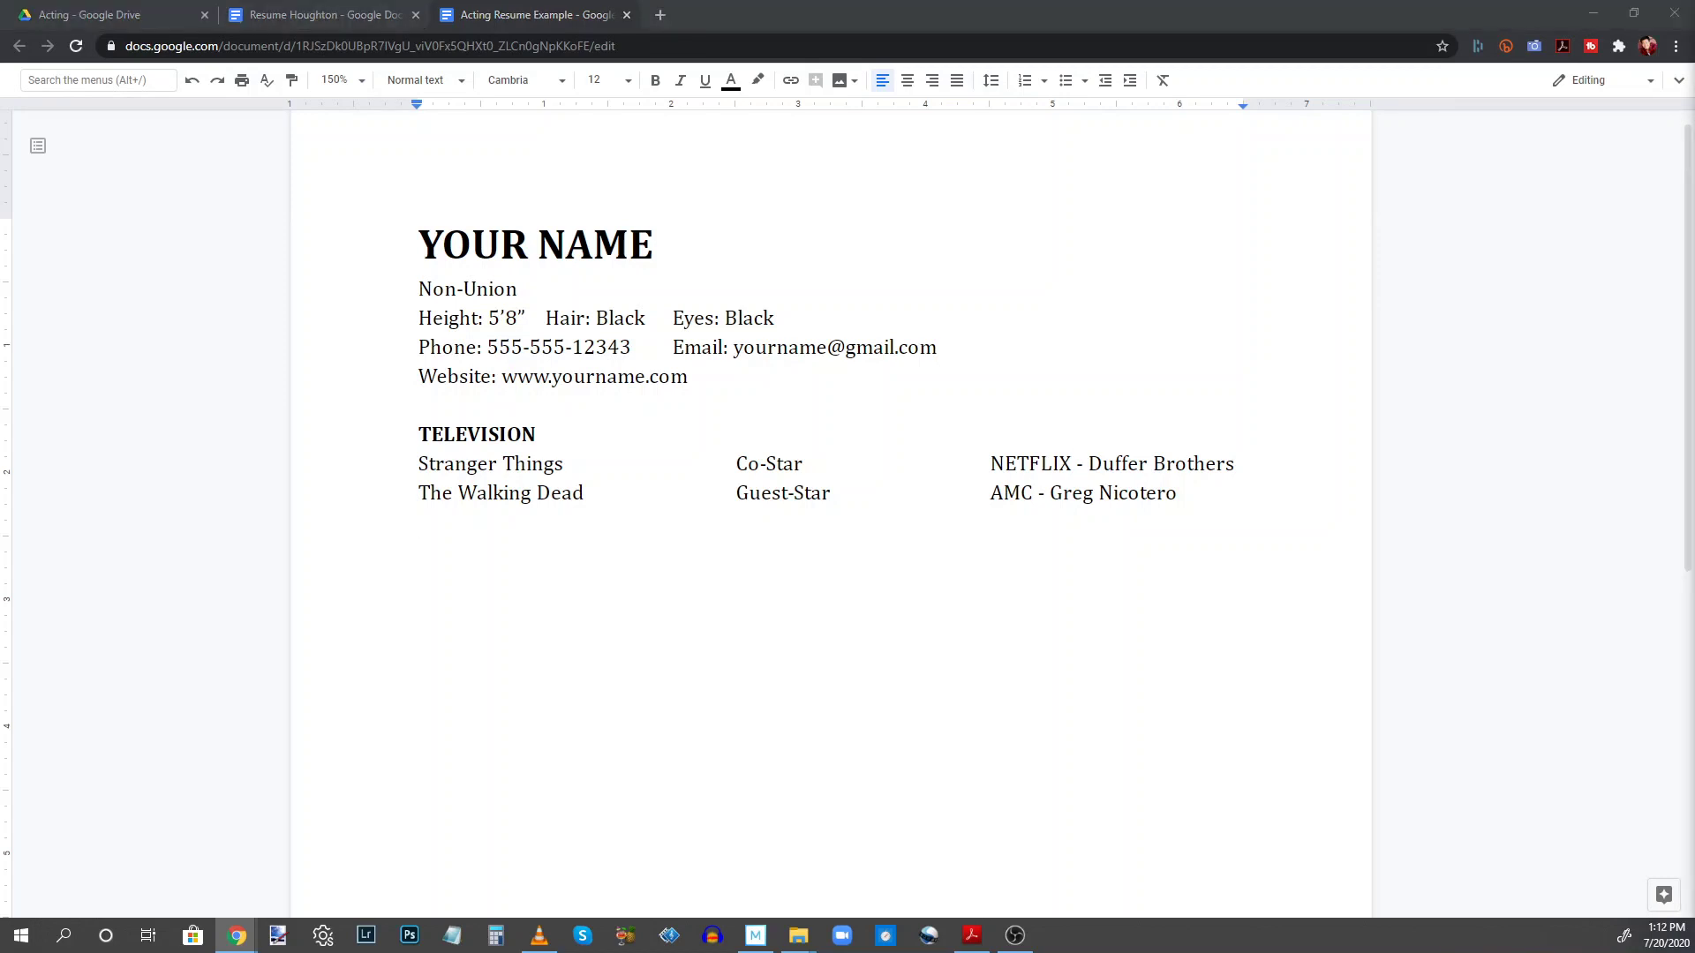
# Add the television credits The Mandalorian (Recurring, Disney+) and Game of Thrones (Series Regular, HBO) in the same columns.
pyautogui.click(462, 530)
pyautogui.write('The Mandalorian\tRecurring\tDisney+ Game of Thrones\tSeries Regular\tHBO')
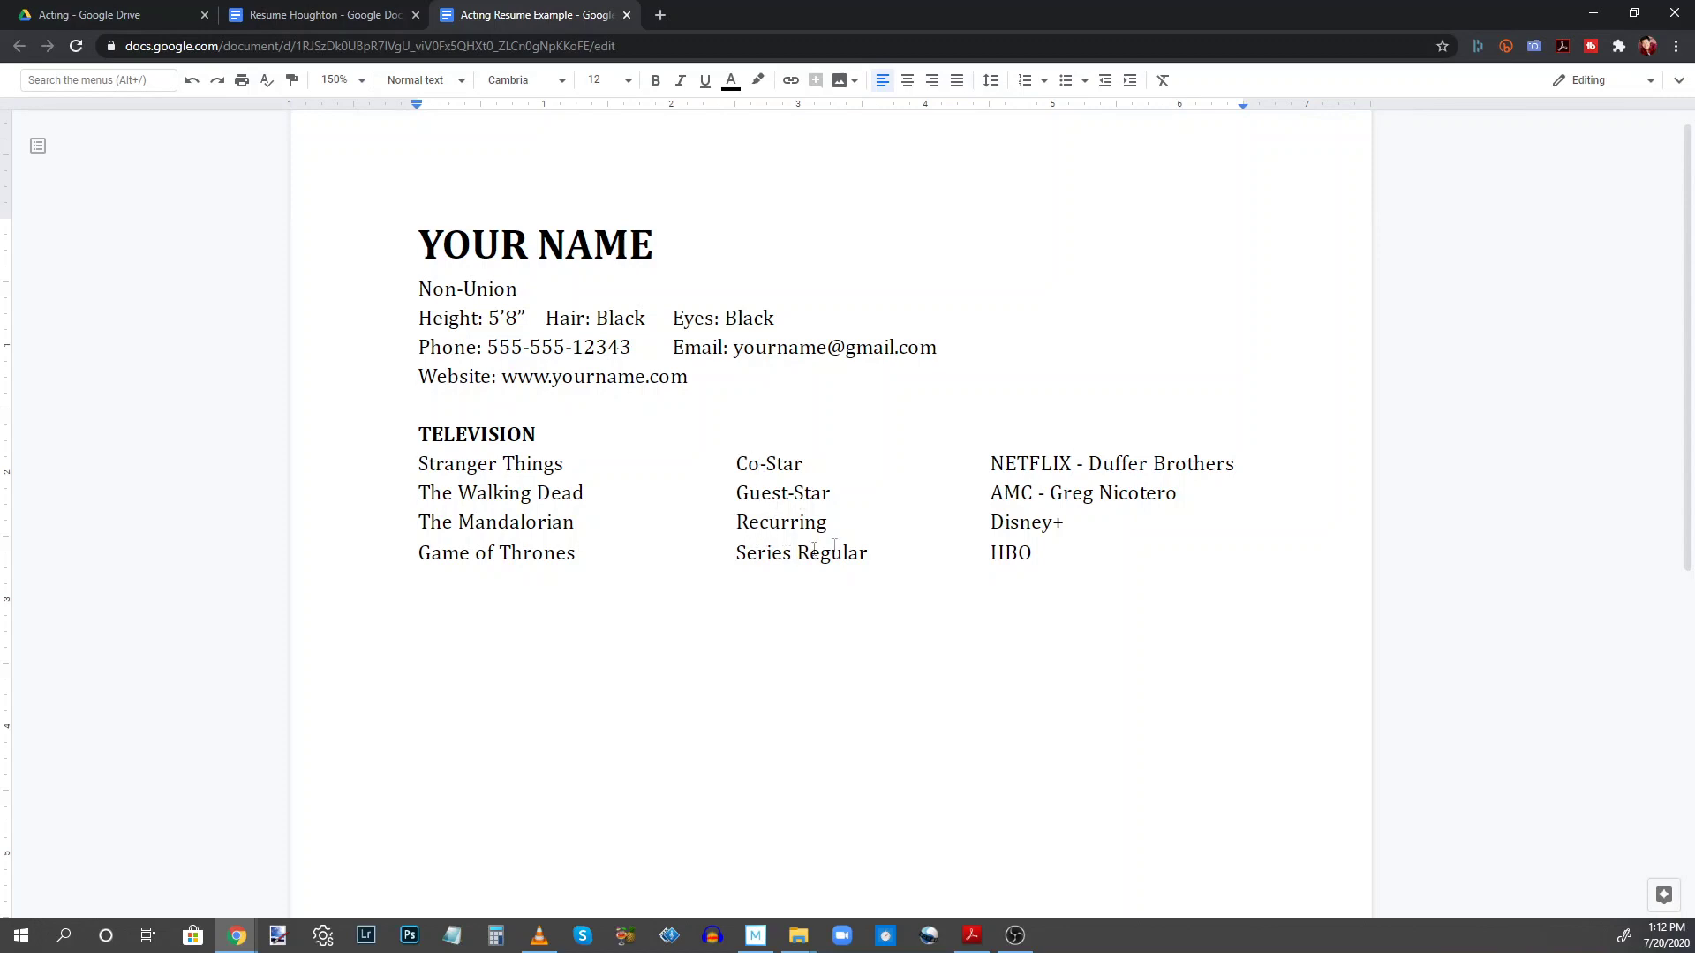
pyautogui.press('BackSpace')
pyautogui.click(1123, 521)
pyautogui.moveTo(1080, 520); pyautogui.dragTo(1124, 518)
pyautogui.click(780, 519)
pyautogui.click(774, 553)
# Add a bold FILM section heading below the television credits, leaving a blank line between the sections.
pyautogui.click(1055, 587)
pyautogui.write('FILM')
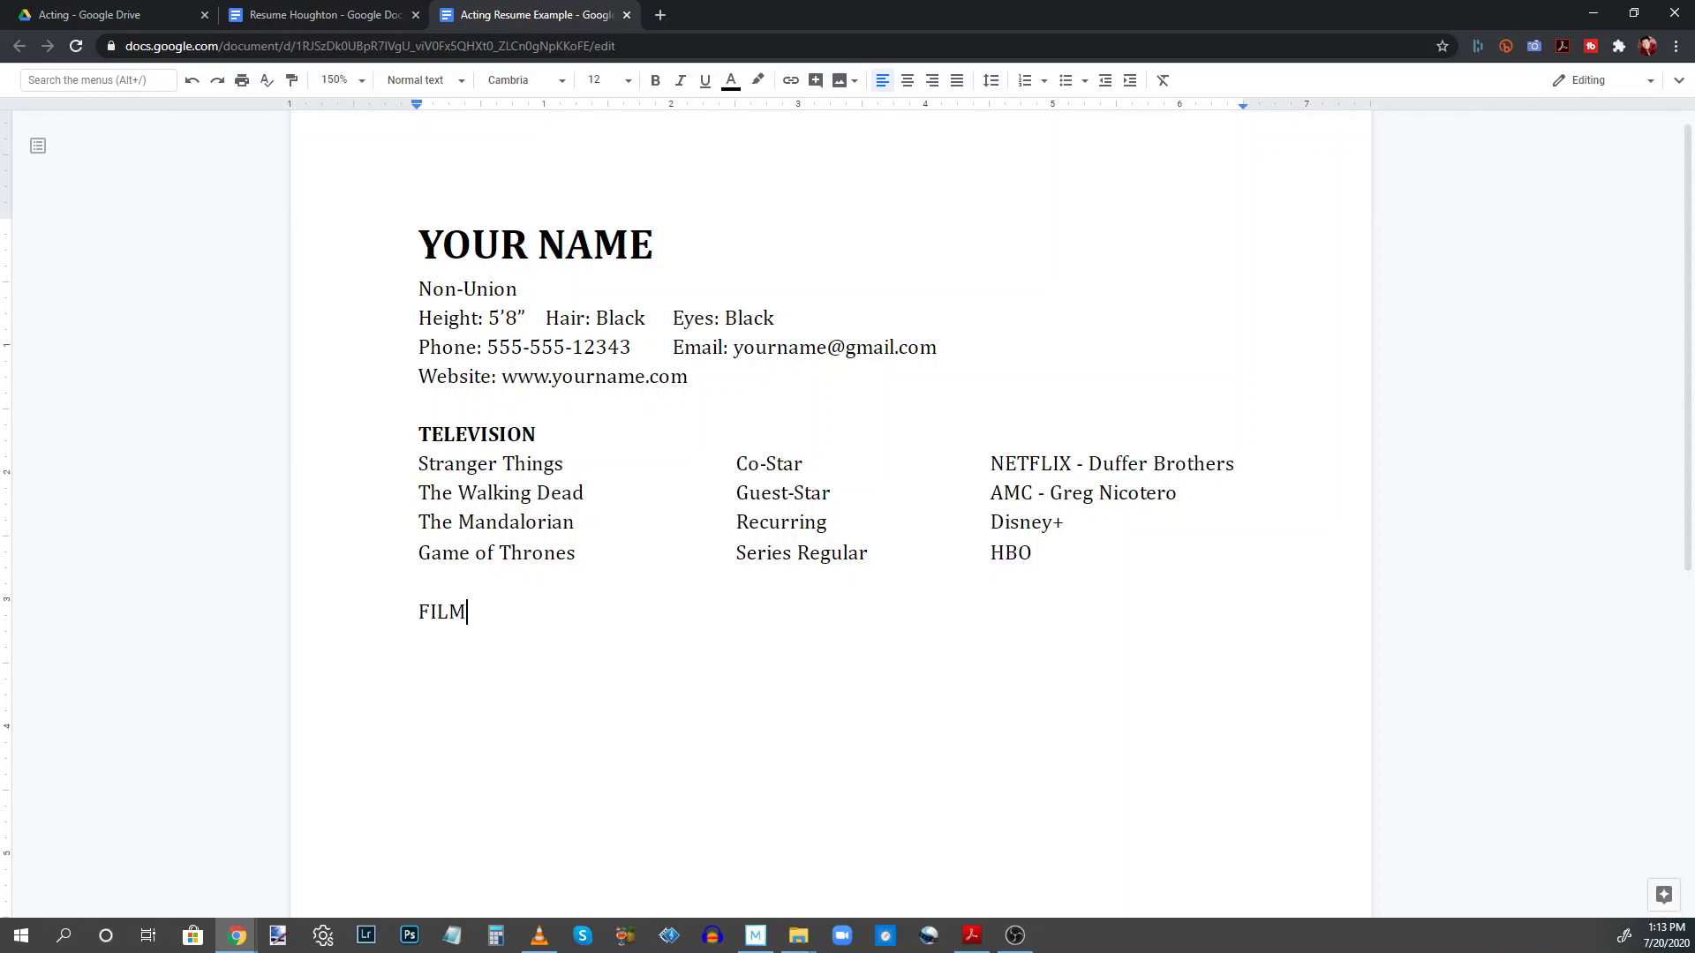
pyautogui.press('Return')
pyautogui.press('Up')
pyautogui.hotkey('shift', 'End')
pyautogui.hotkey('ctrl', 'b')
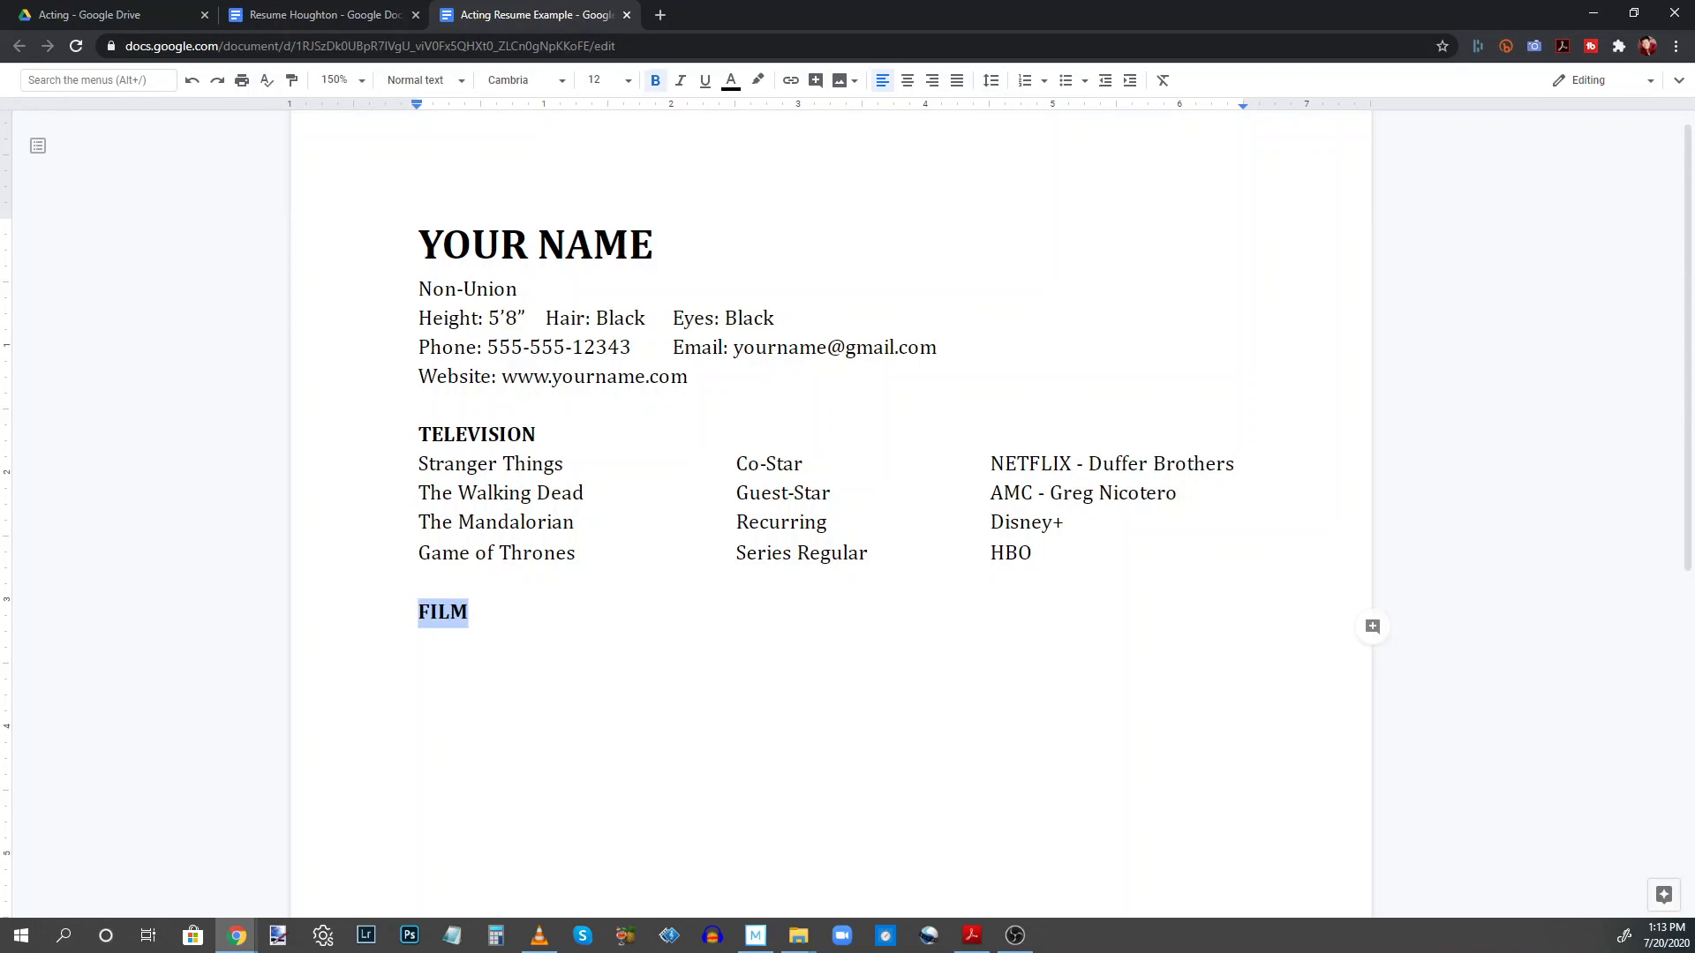
pyautogui.press('Down')
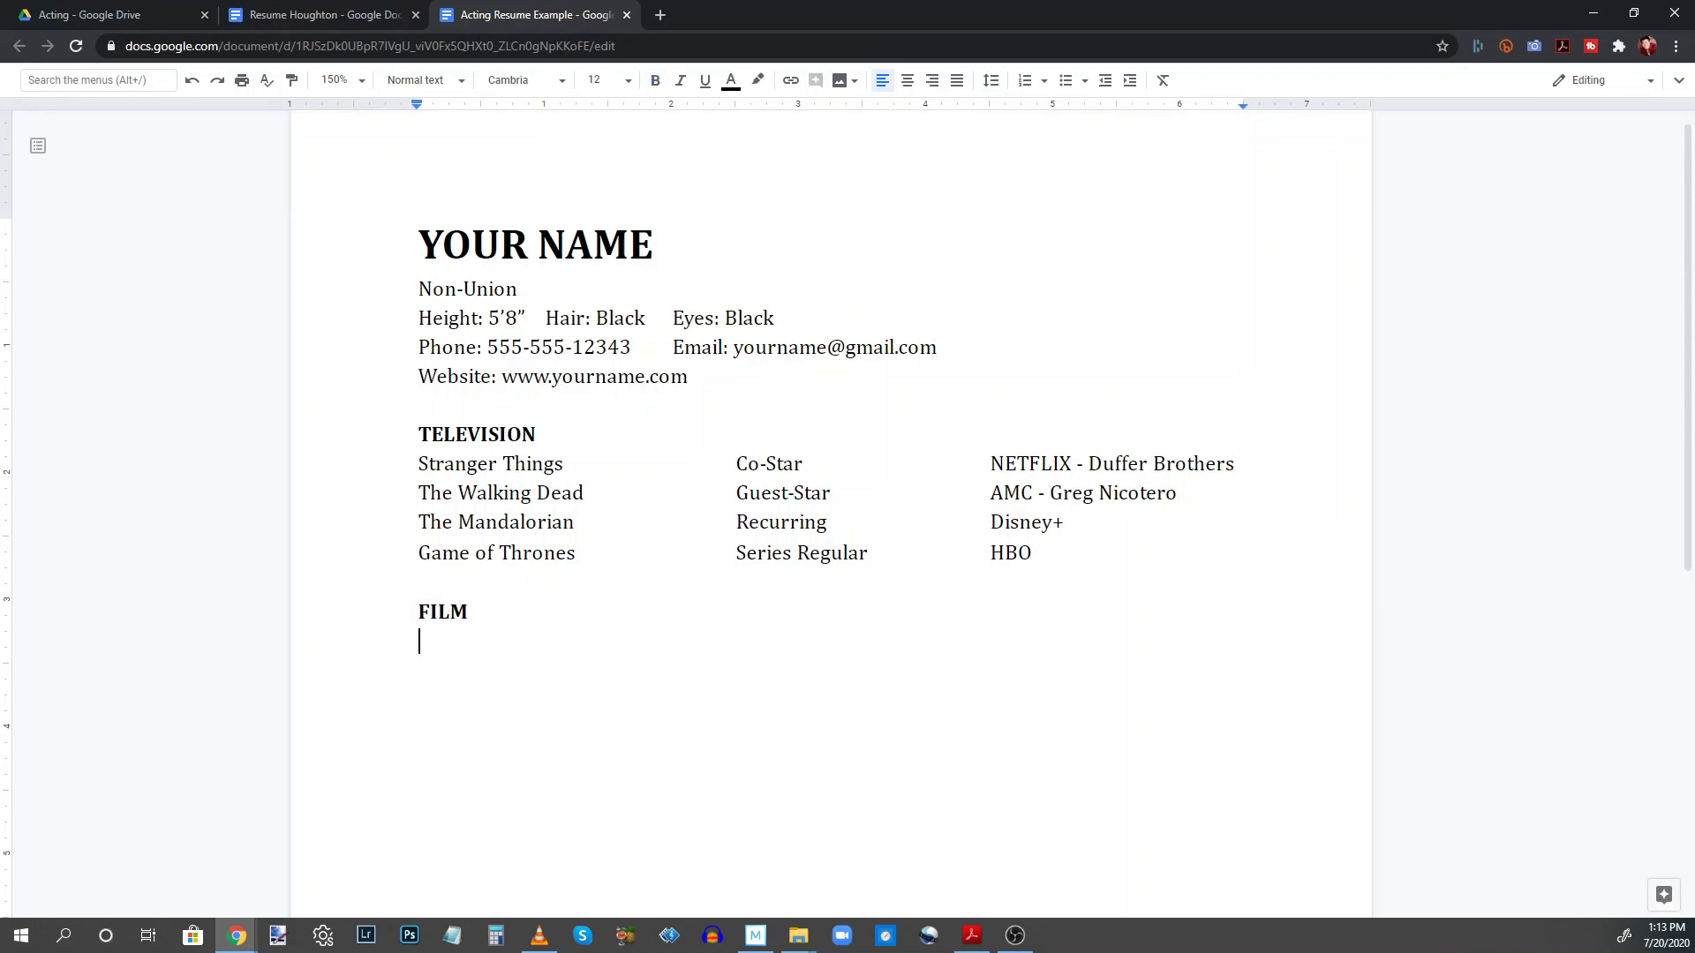
# Enter the film credit Star Wars, Lead, George Lucas in three columns, correcting the spelling of George.
pyautogui.write('Star Wars')
pyautogui.press('Tab')
pyautogui.write('Lead')
pyautogui.write('Geroge')
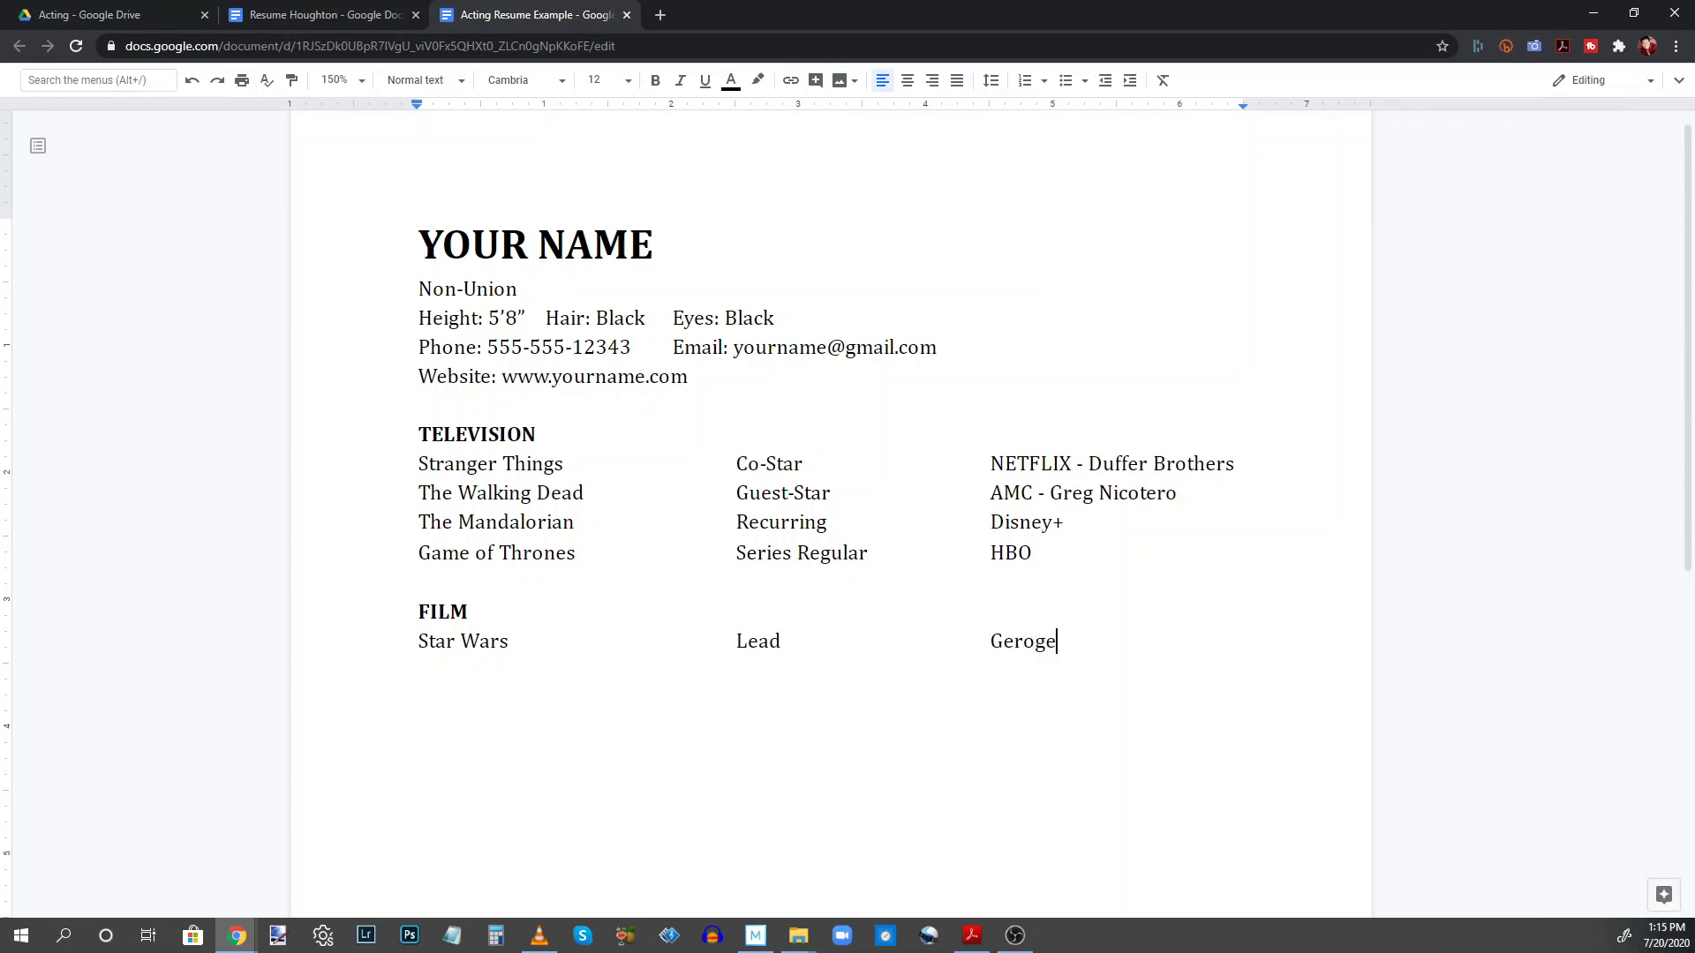
pyautogui.write(' Lucas')
pyautogui.press('Left')
pyautogui.press('Left')
pyautogui.press('Left')
pyautogui.press('Left')
pyautogui.press('Left')
pyautogui.press('Left')
pyautogui.press('Left')
pyautogui.press('Left')
pyautogui.press('BackSpace')
pyautogui.press('BackSpace')
pyautogui.write('or')
pyautogui.press('End')
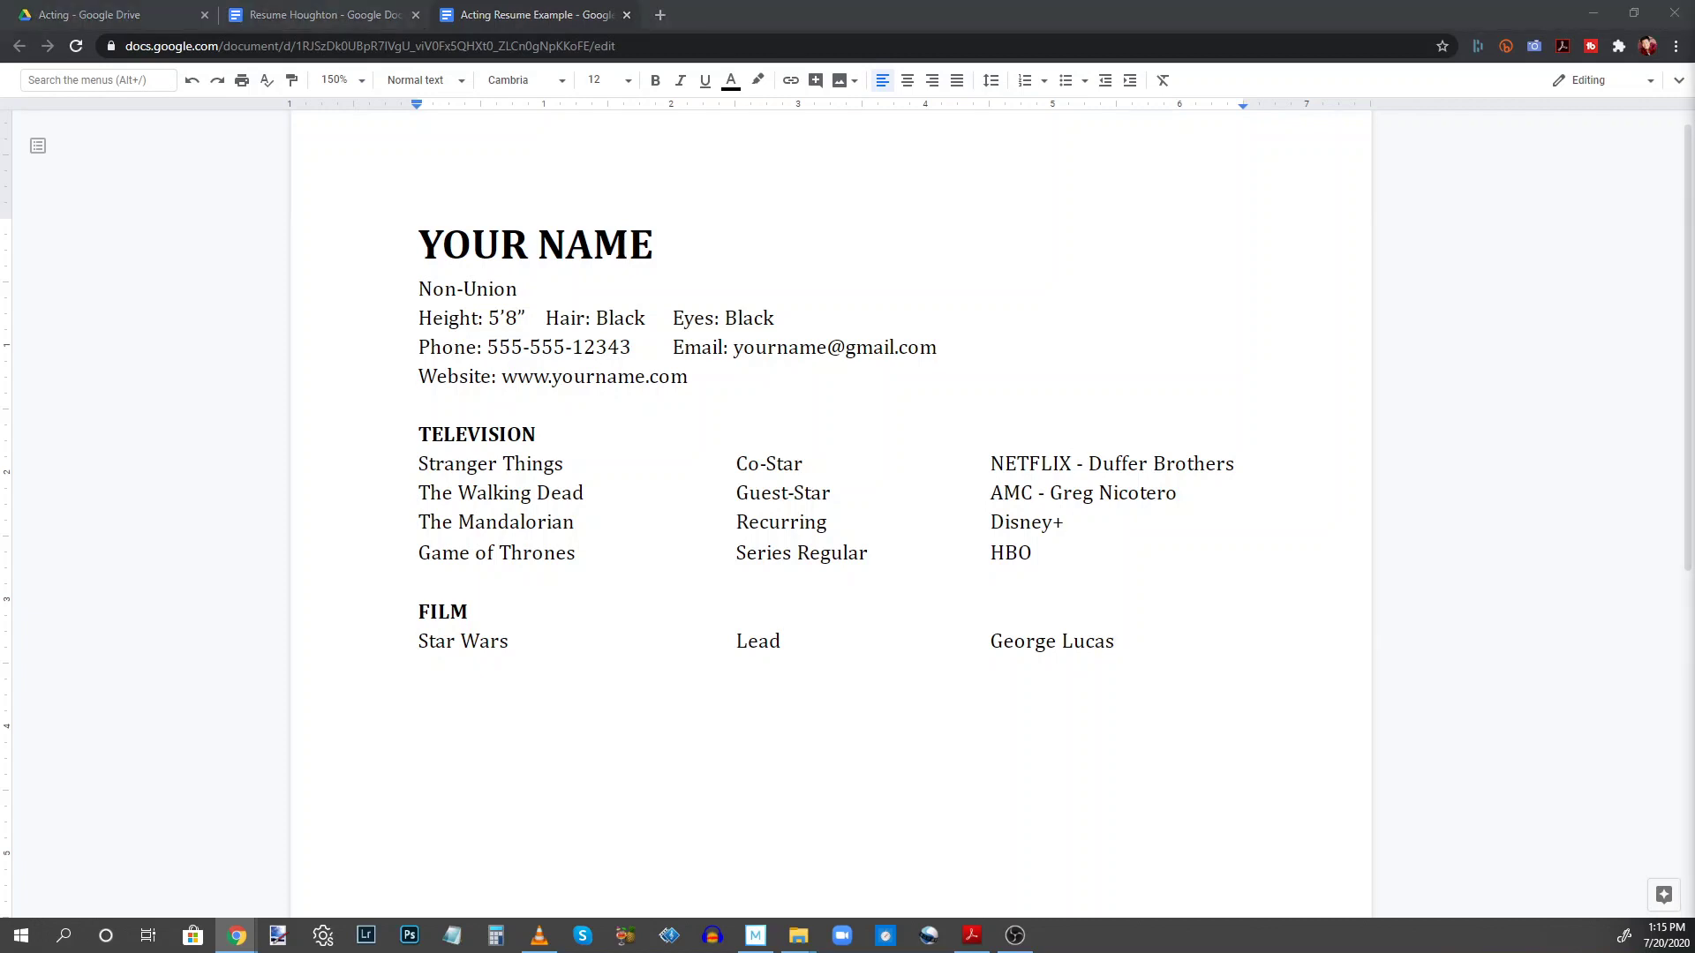
# Add the film credits Black Panther (Supporting, Ryan Coogler), Lore (Principal, Cate Shortland) and Tiny Dinosaurs (short) (Lead, Ellie Sattler).
pyautogui.click(644, 684)
pyautogui.click(525, 668)
pyautogui.press('Home')
pyautogui.click(1166, 654)
pyautogui.press('Return')
pyautogui.write('Black Panther\tSupporting\tRyan Coogler Lore\tPrincipal\tCate Shortland Tiny Dinosaurs (short)\tLead\tEllie Sattler')
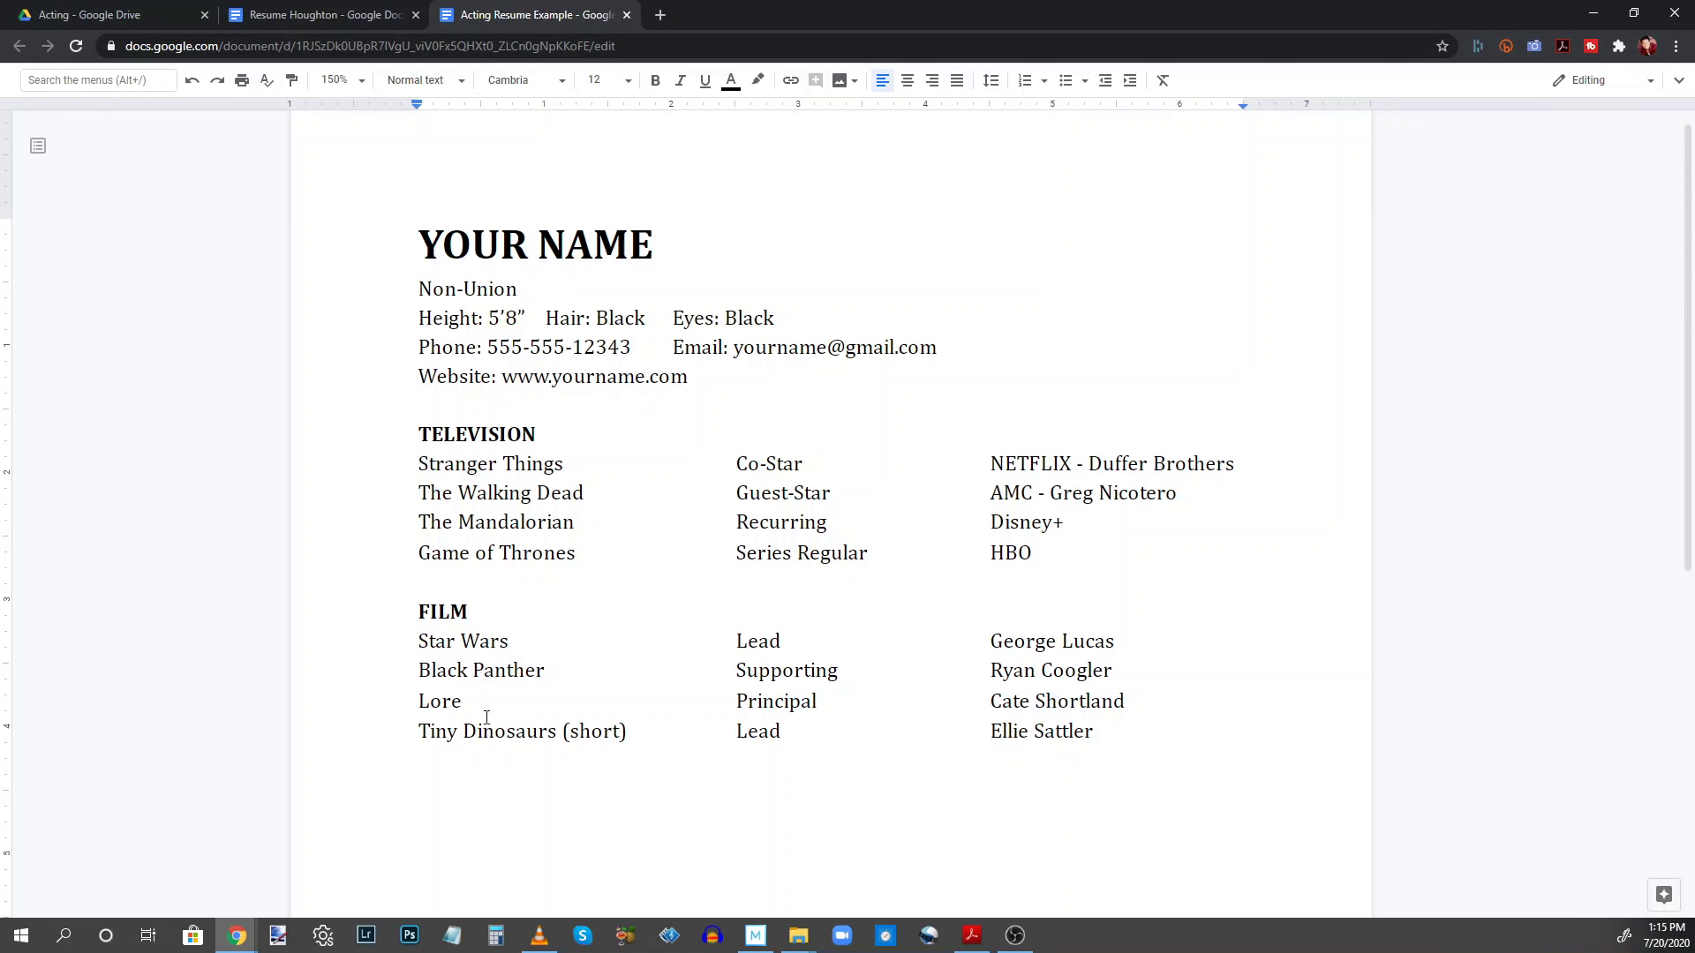
pyautogui.click(762, 641)
pyautogui.click(756, 641)
pyautogui.press('Up')
pyautogui.click(417, 731)
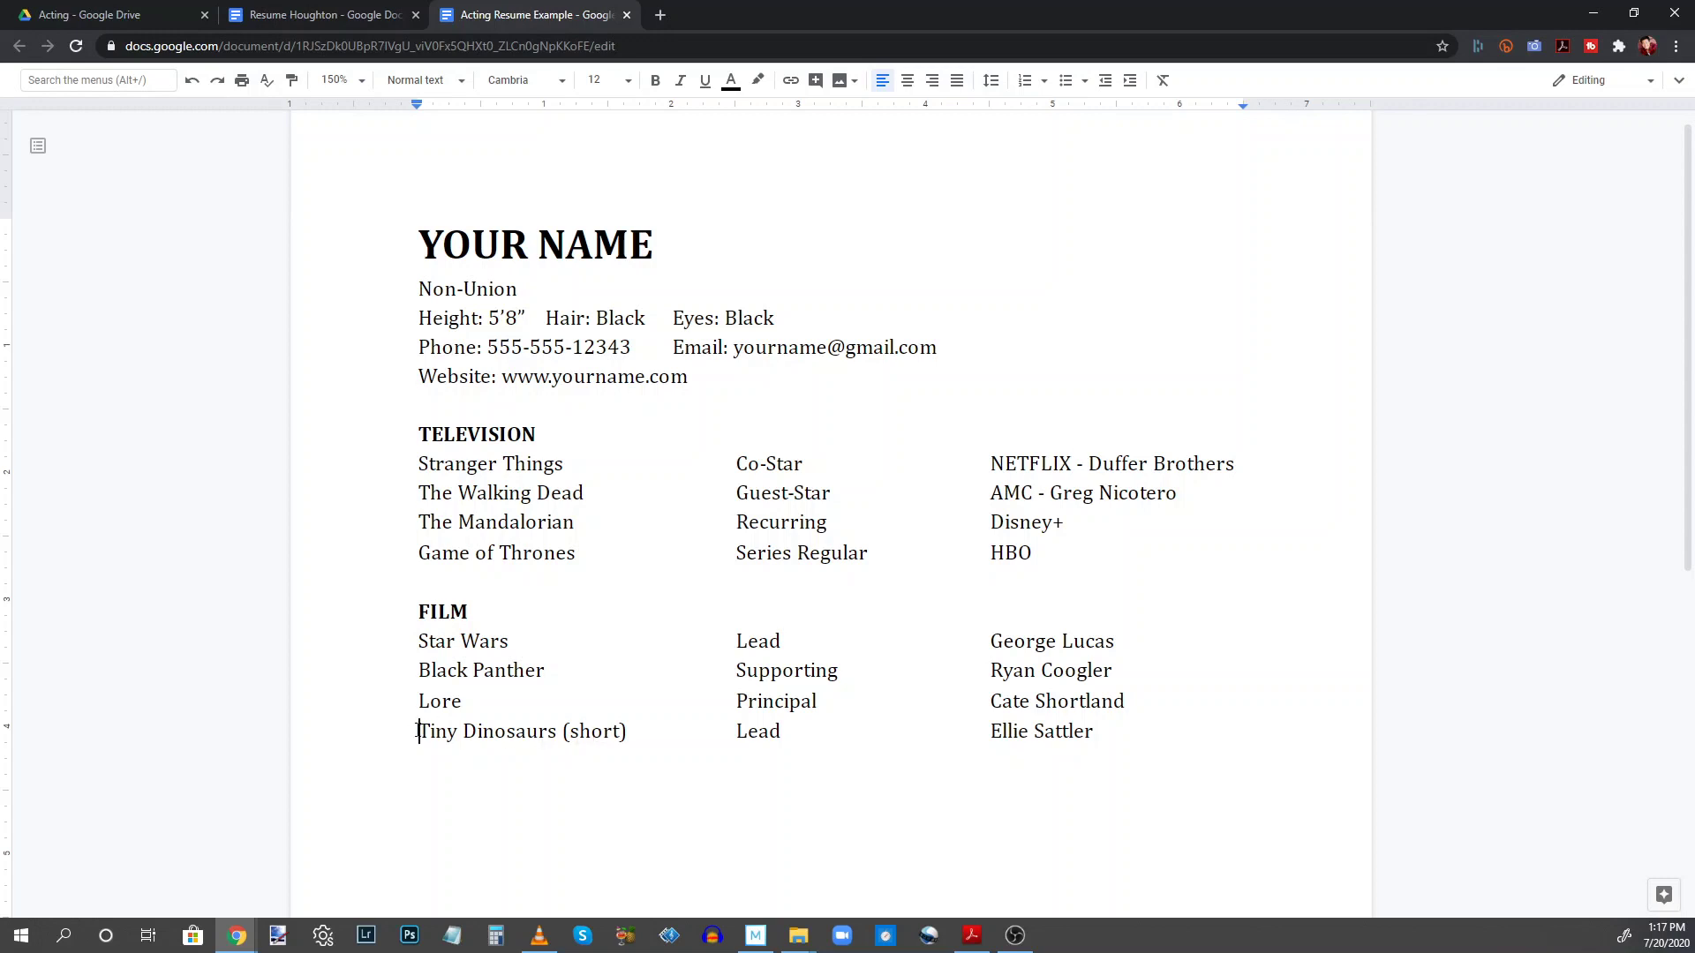
pyautogui.moveTo(418, 731); pyautogui.dragTo(553, 731)
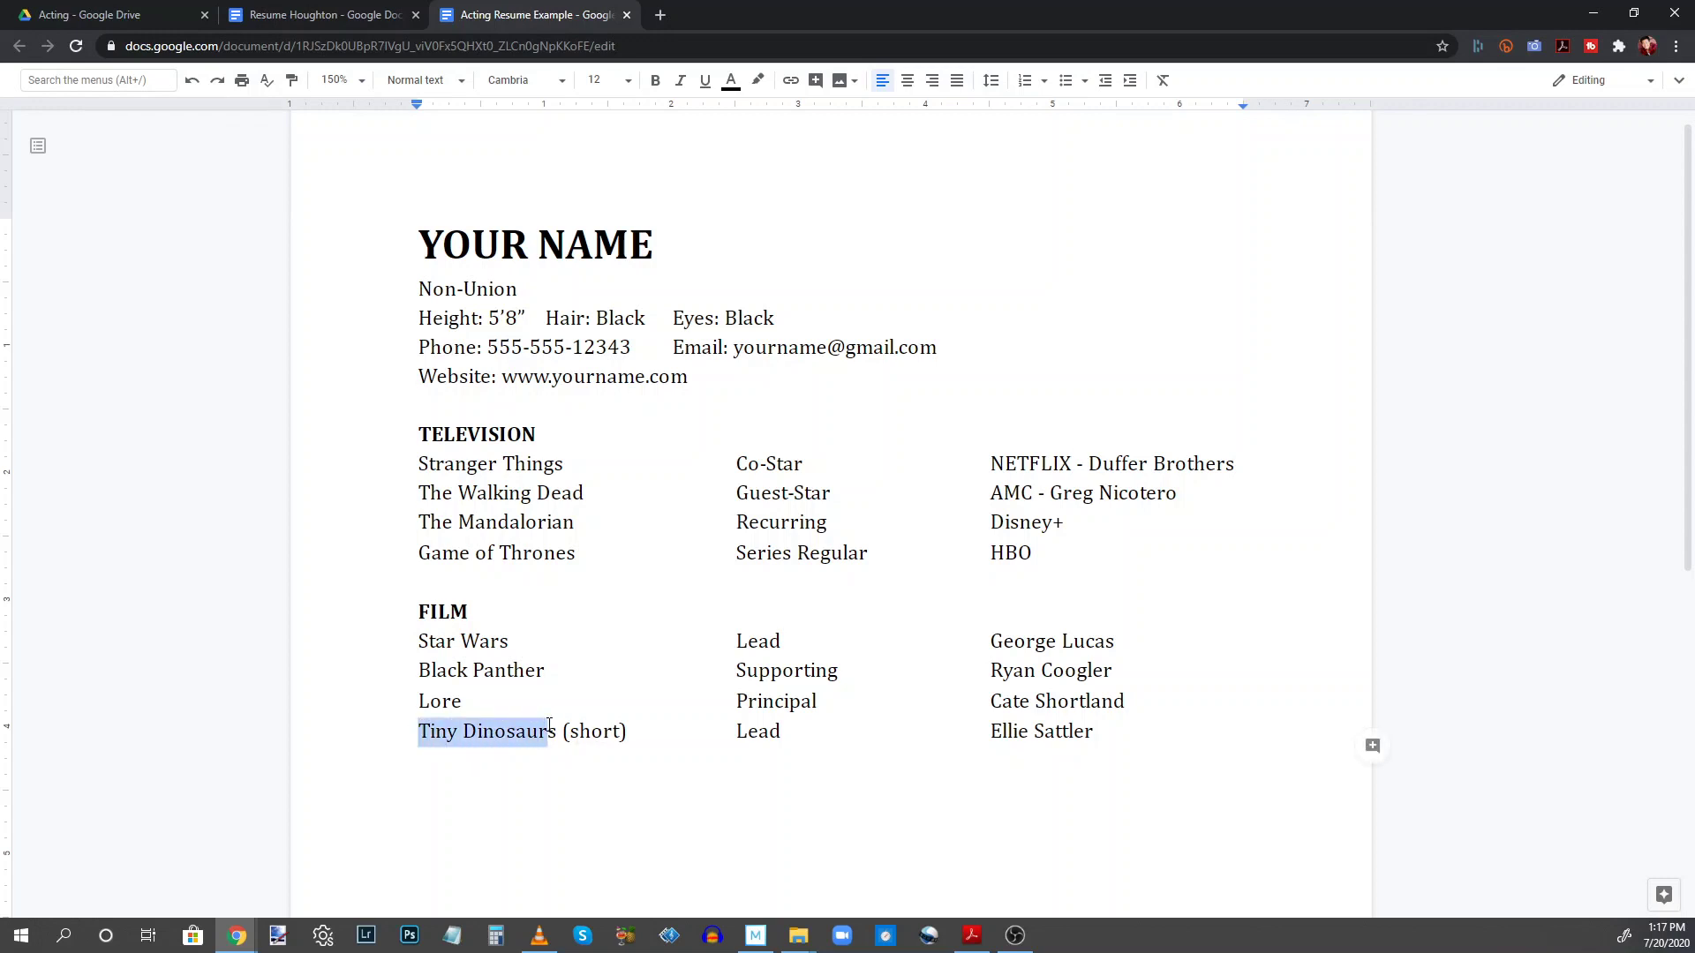
pyautogui.click(557, 731)
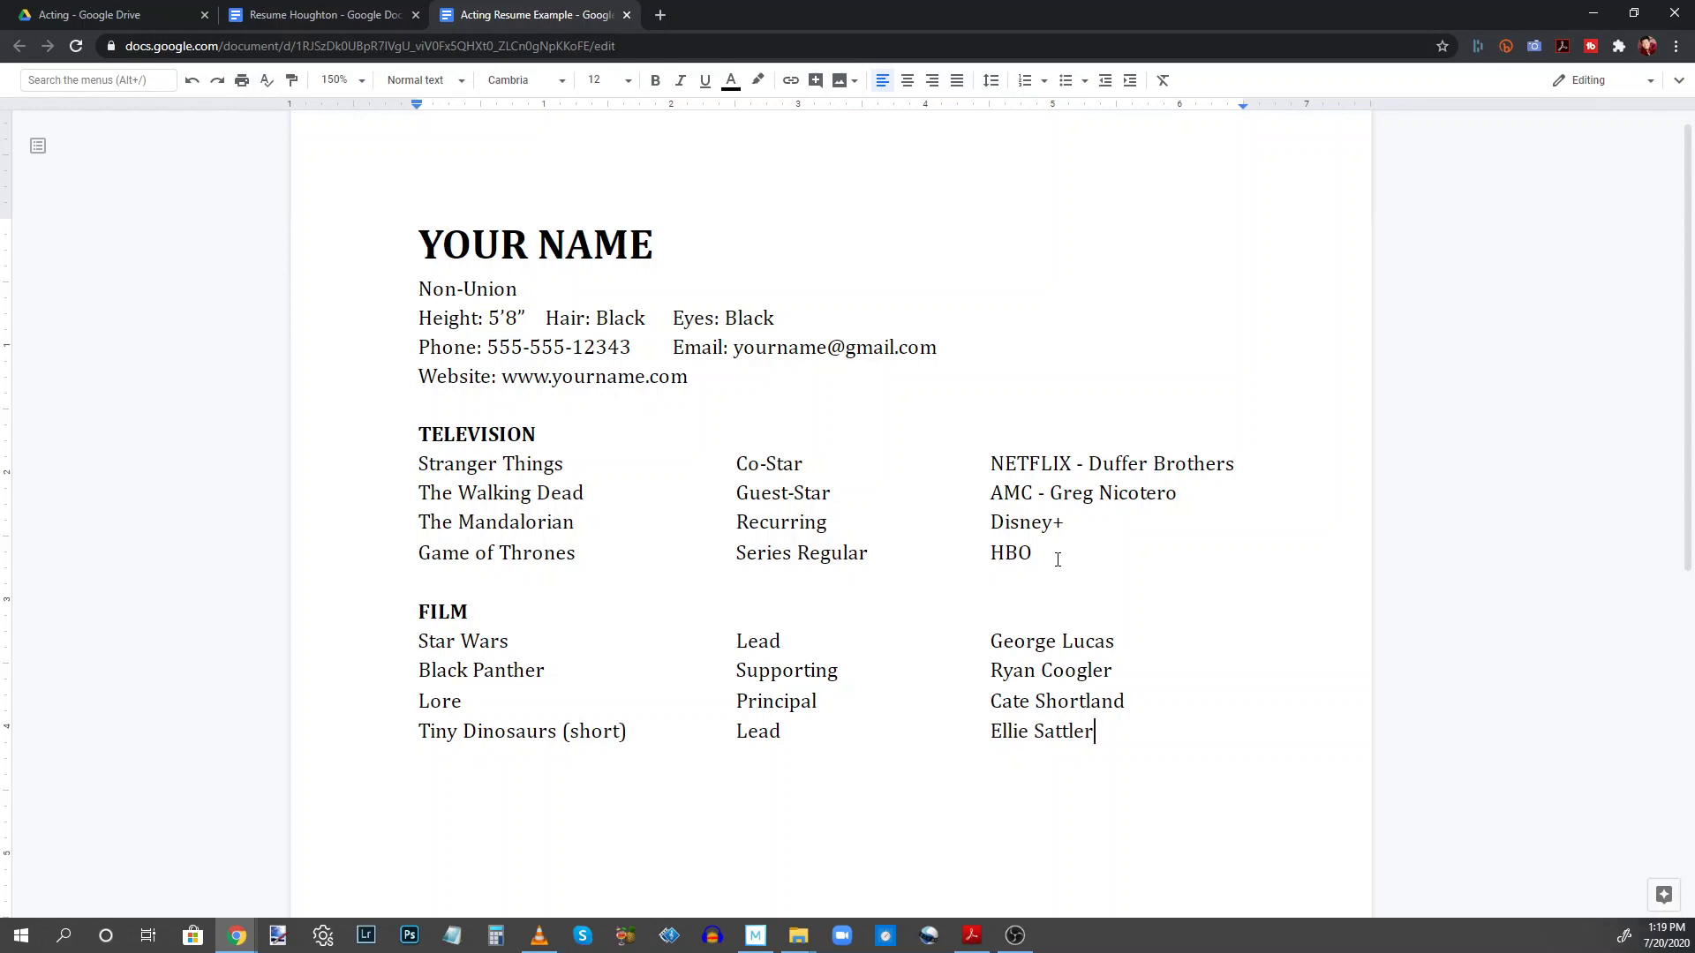
# Add a bold WEB SERIES section heading below the film credits, separated by a blank line.
pyautogui.press('Return')
pyautogui.write('WEB SERIES')
pyautogui.hotkey('ctrl', 'b')
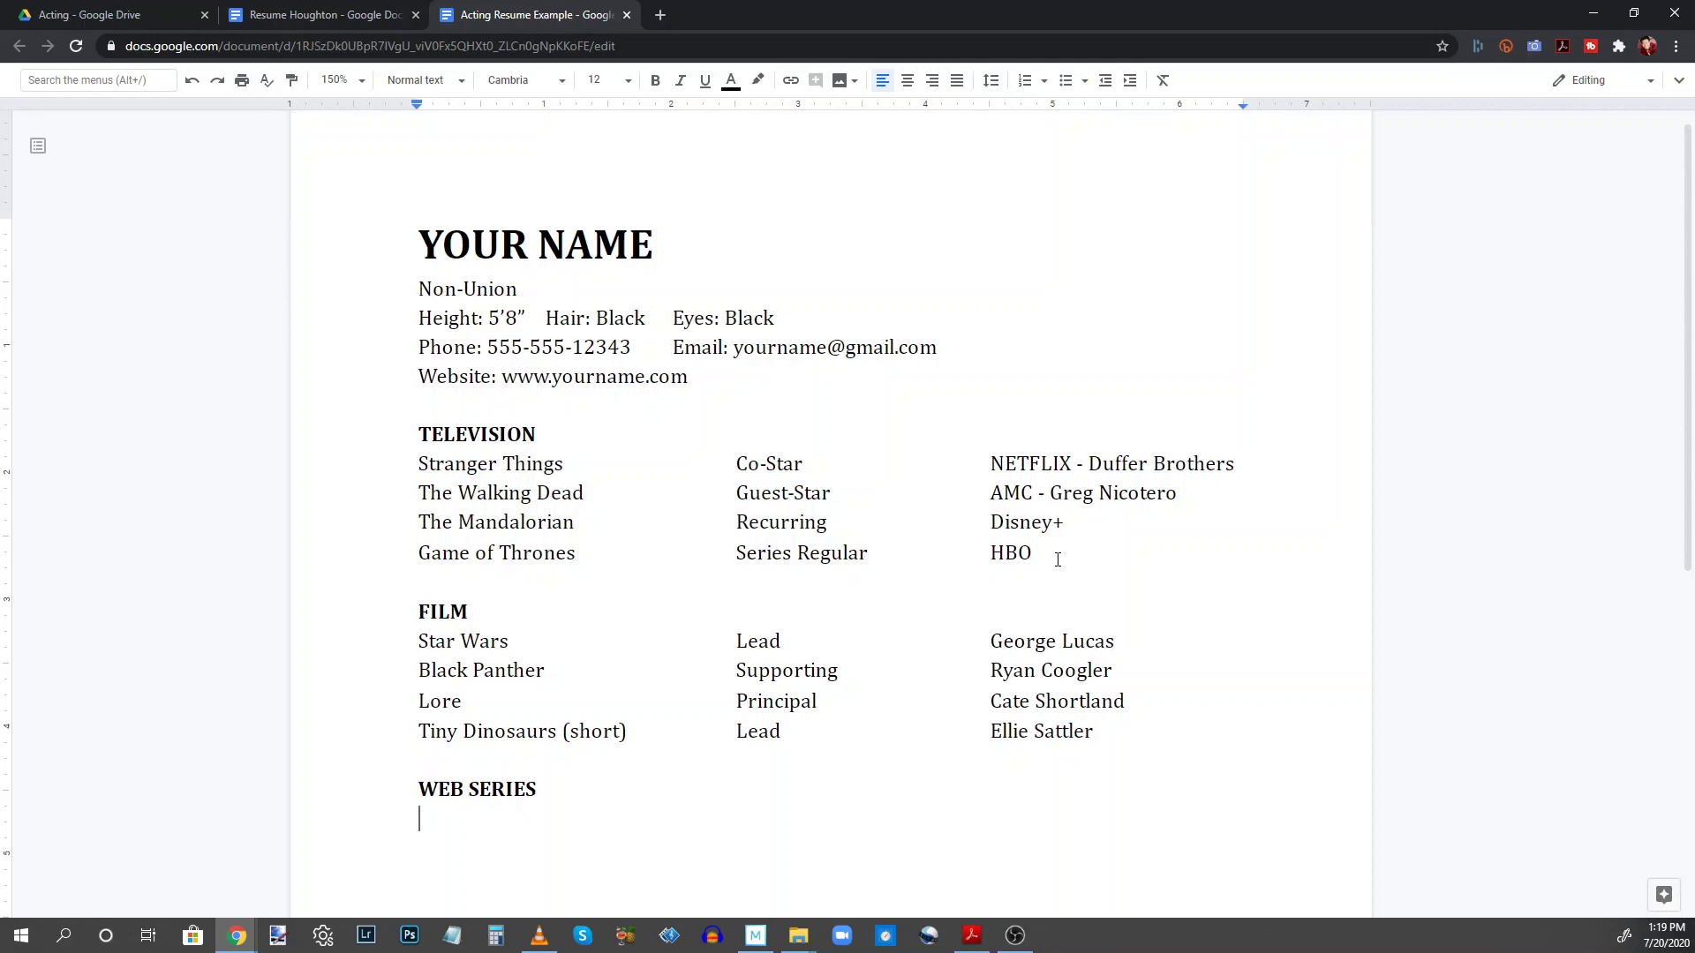
# Enter the web series credit The White House, Guest-Star, Donna Moss in the three columns.
pyautogui.write('The White House')
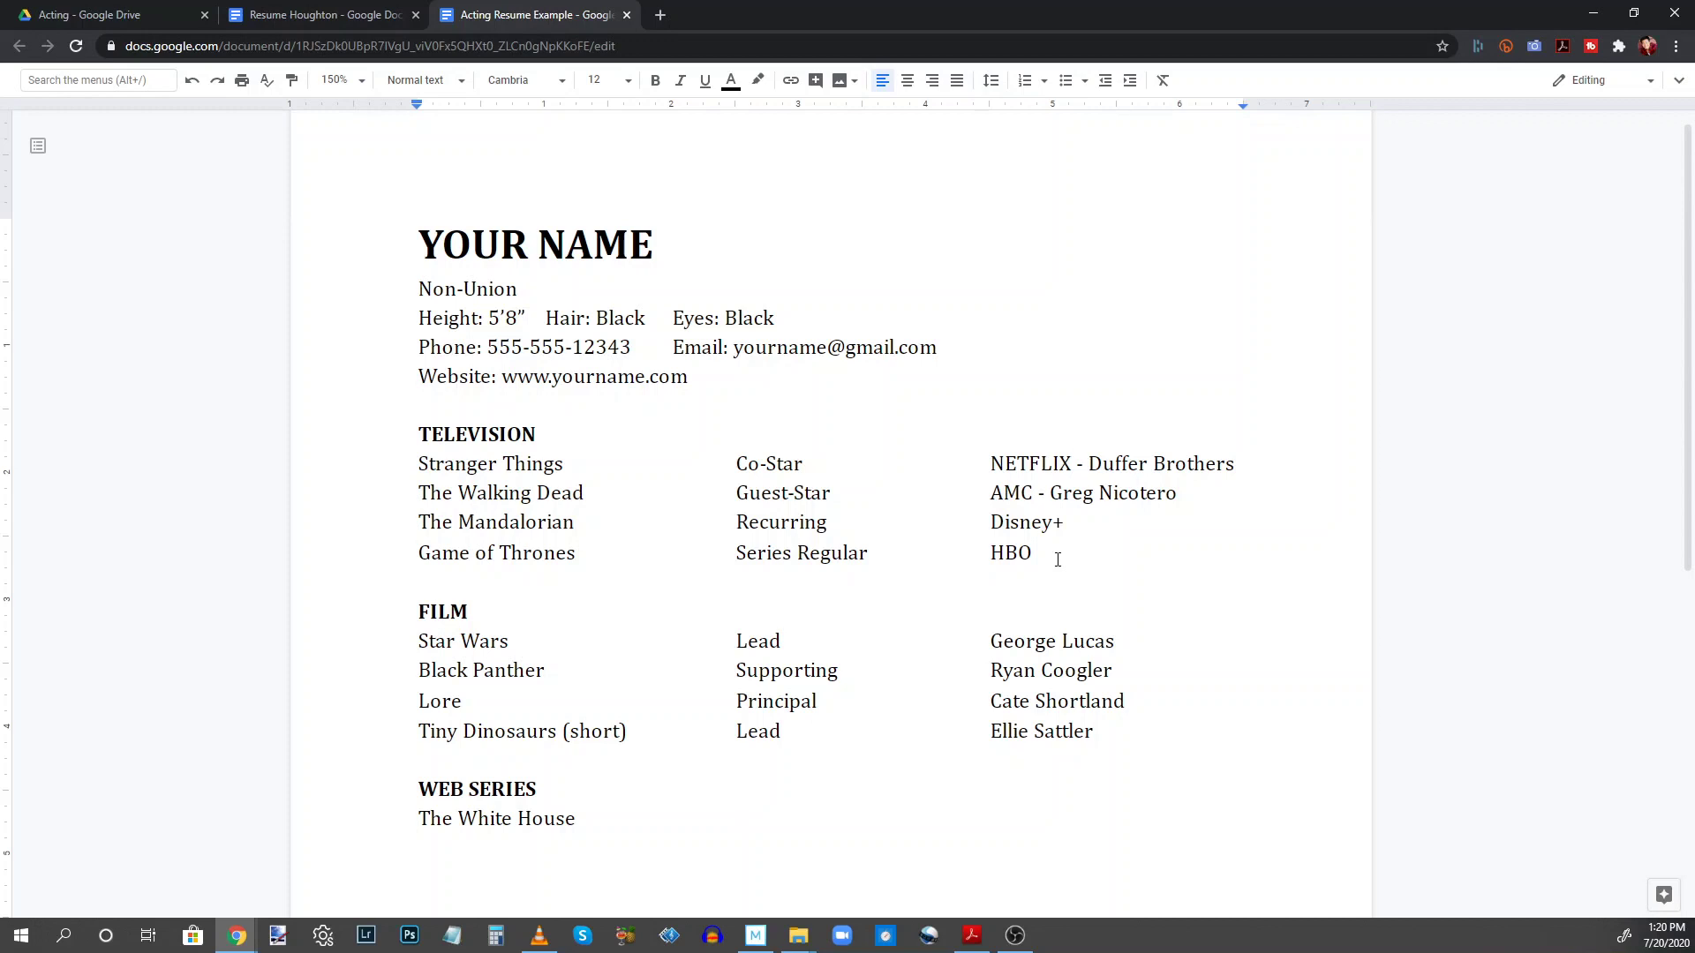
pyautogui.write('Guest-Star')
pyautogui.press('Tab')
pyautogui.write('Donna Moss')
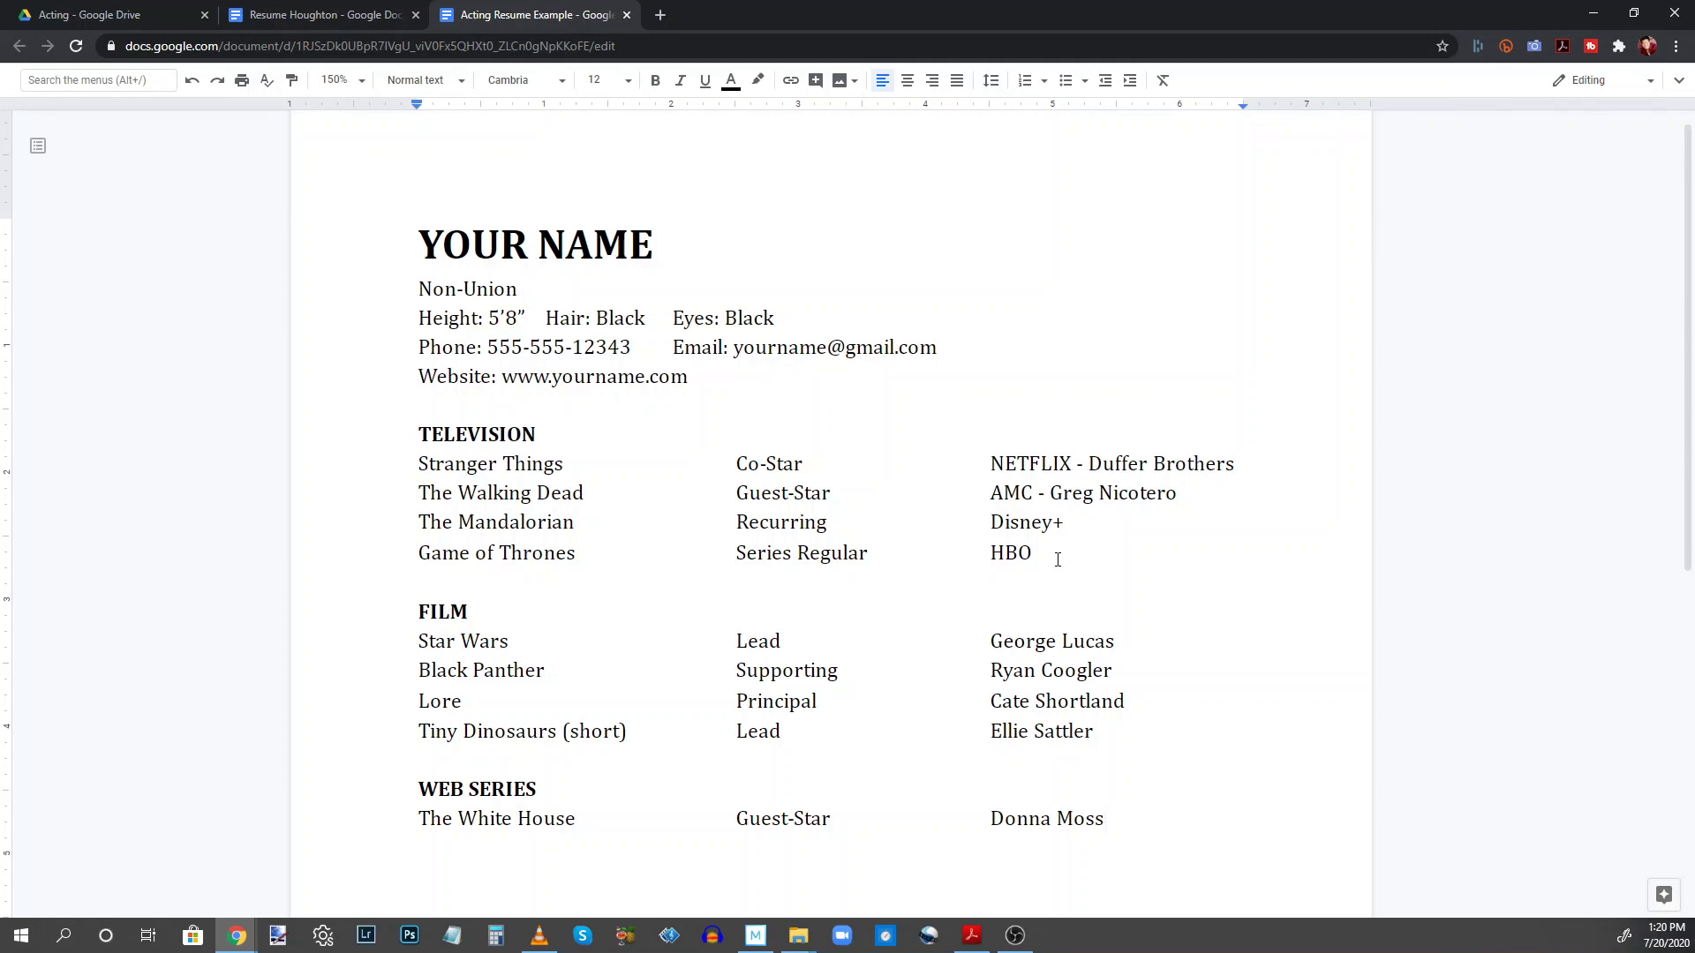
# Add a bold THEATRE section heading below the web series credit, separated by a blank line.
pyautogui.press('Return')
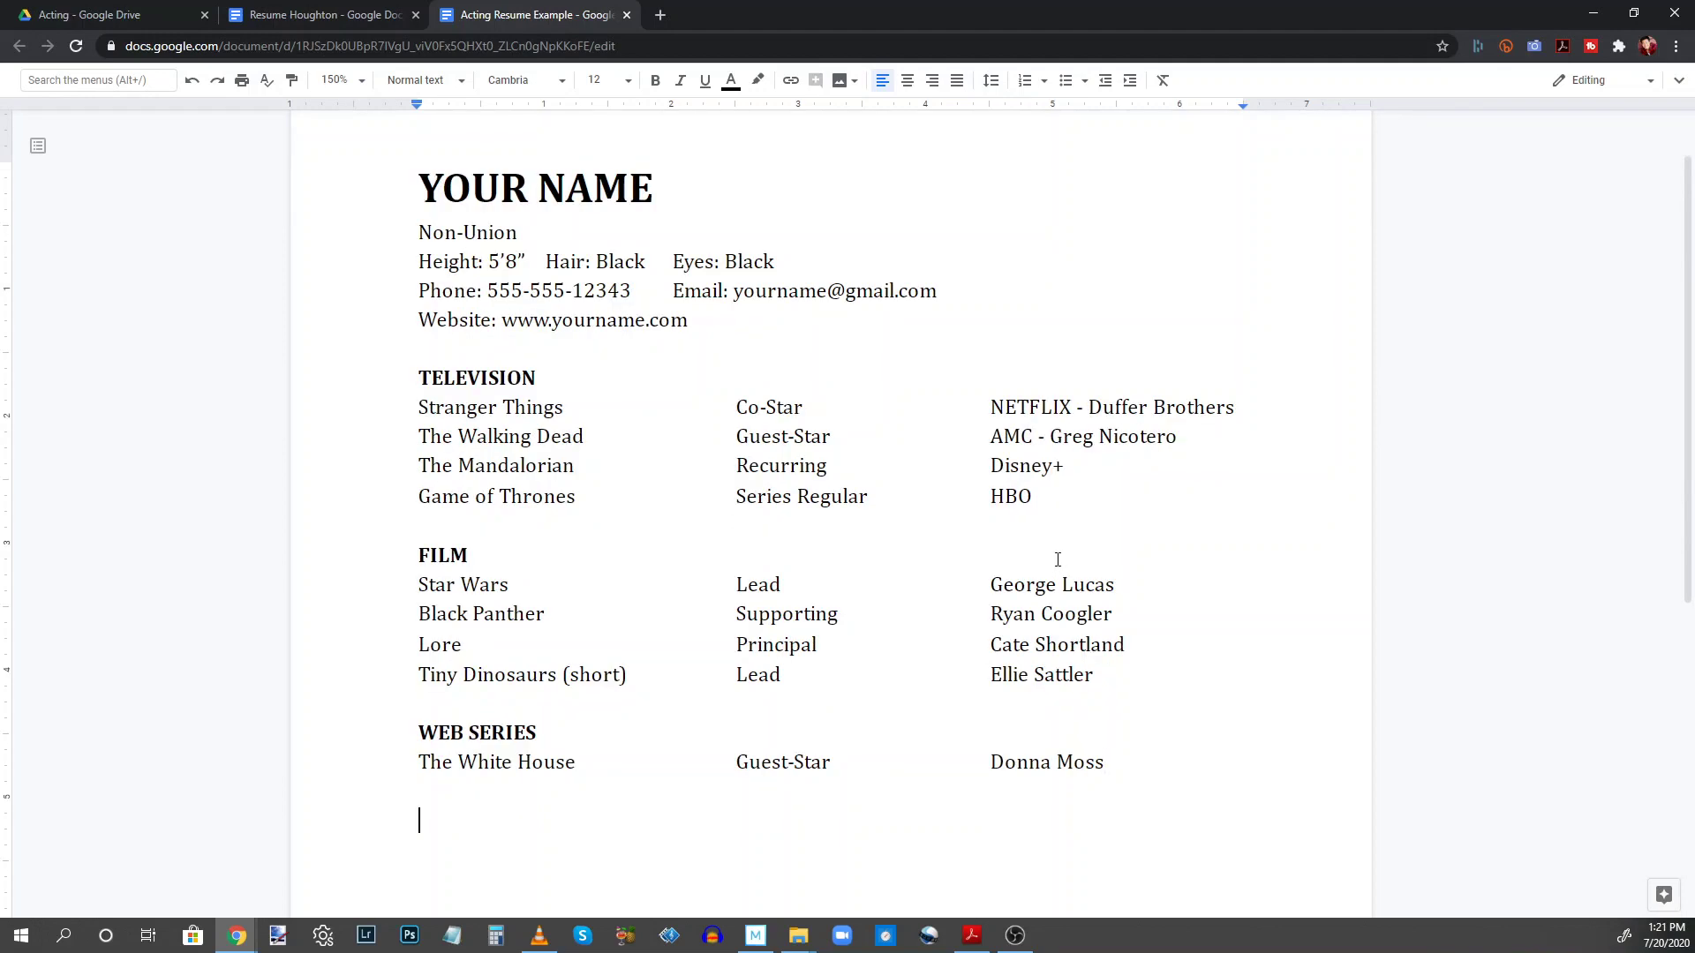
pyautogui.write('THEATRE')
pyautogui.press('Return')
pyautogui.hotkey('shift', 'Up')
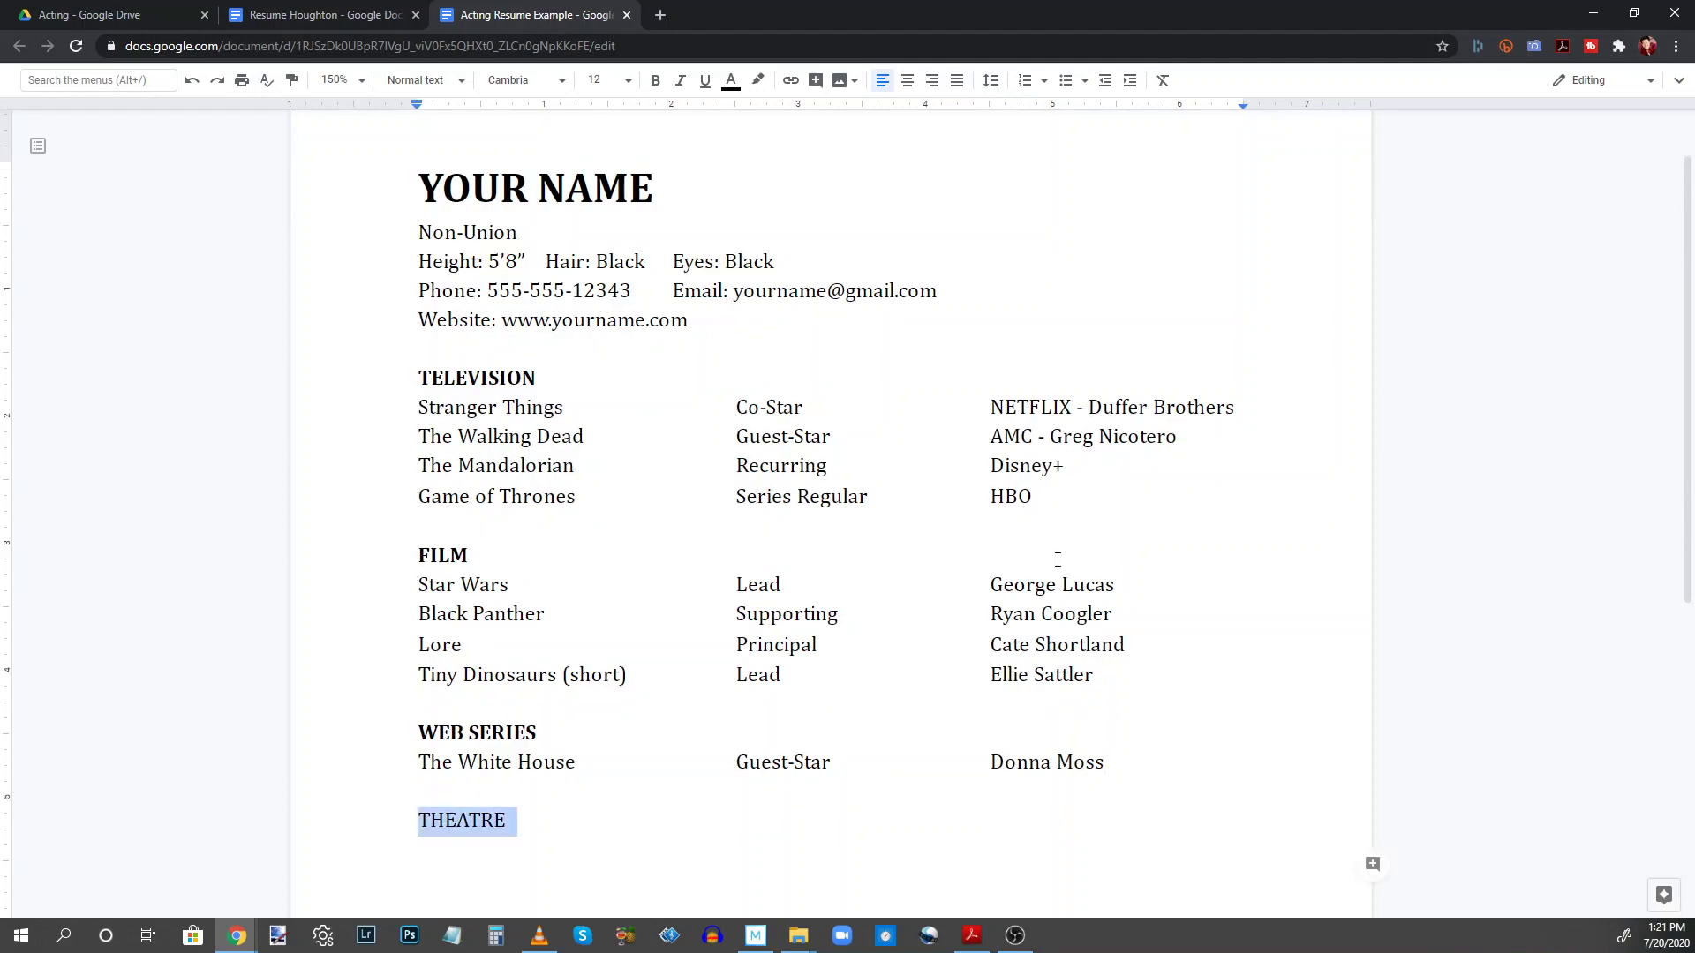
pyautogui.hotkey('ctrl', 'b')
pyautogui.press('Down')
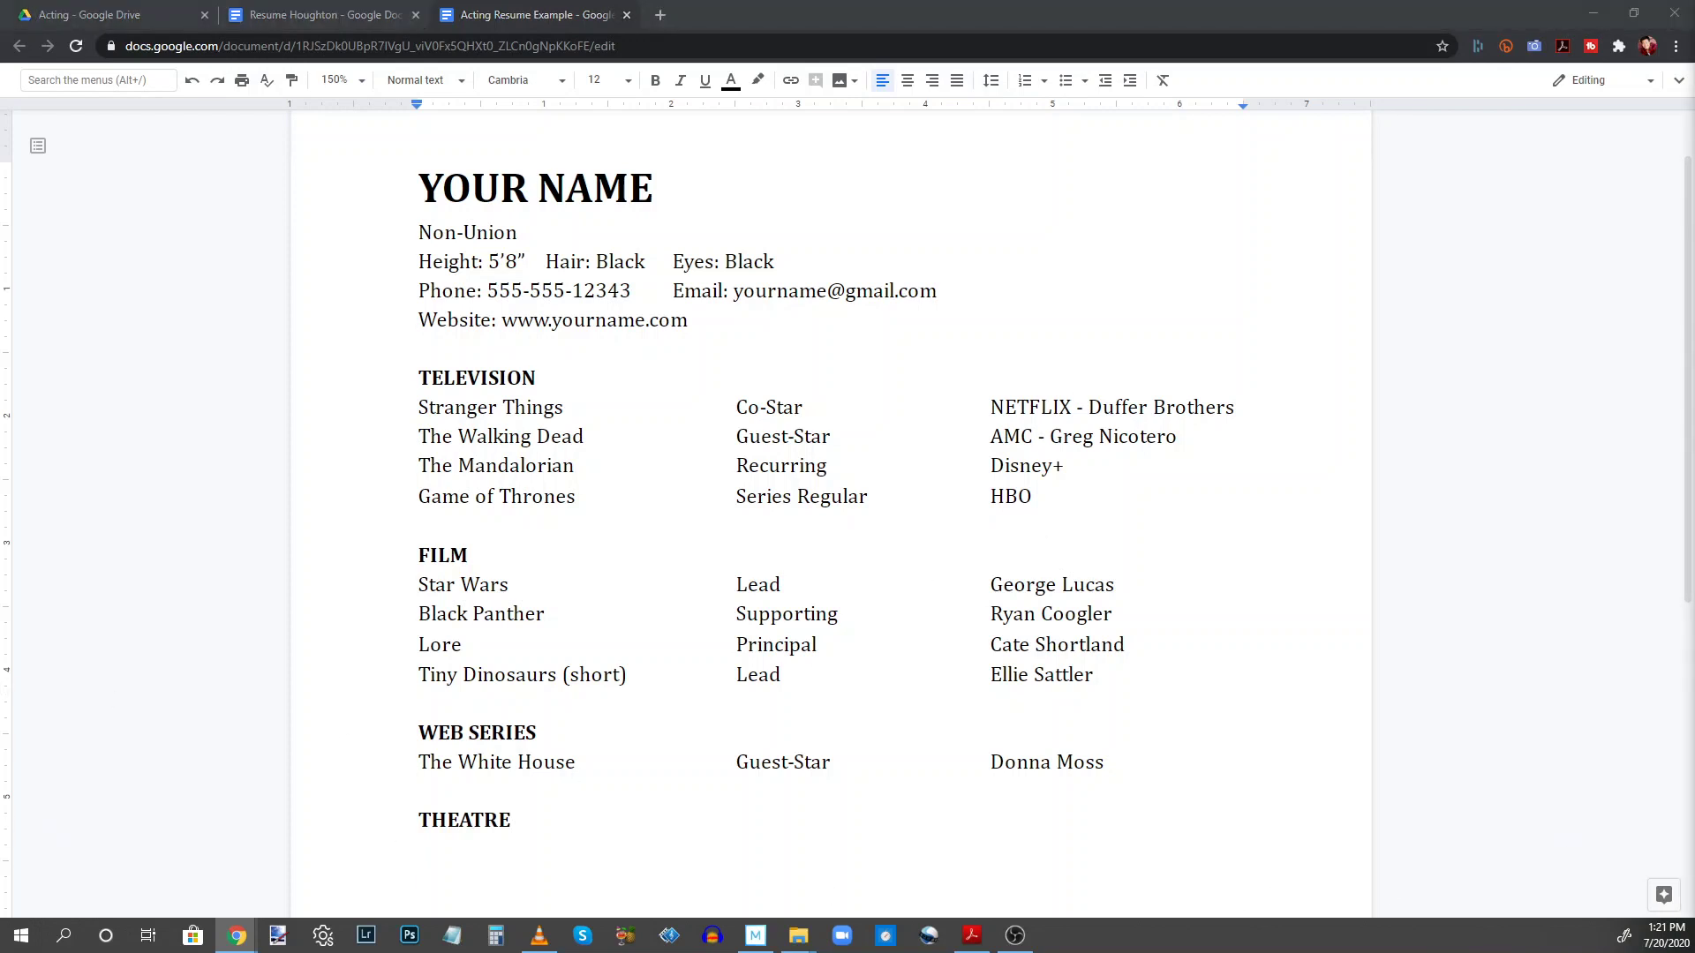
# Enter the theatre credits Romeo & Juliet (Juliet, University of Arizona) and Little Women (Amy, Big House Theatre) in the three columns.
pyautogui.click(454, 851)
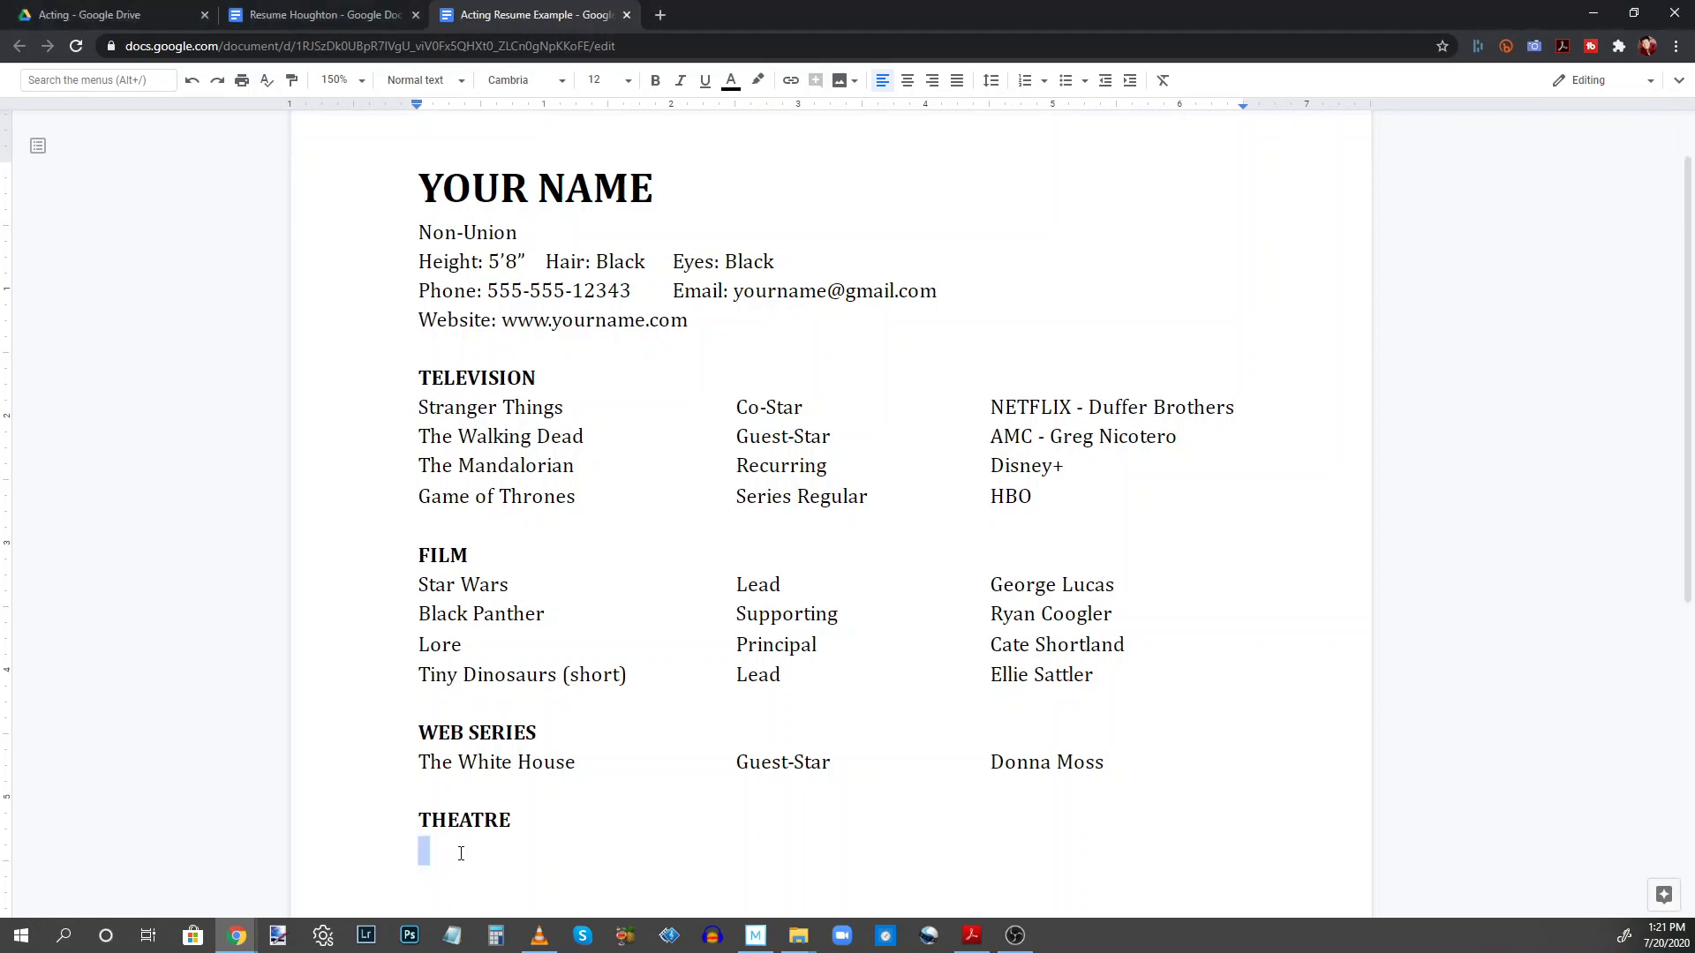
pyautogui.write('Romeo & Juliet\tJuliet\tUniversity of Arizona Little Women\tAmy\tBig House Theatre')
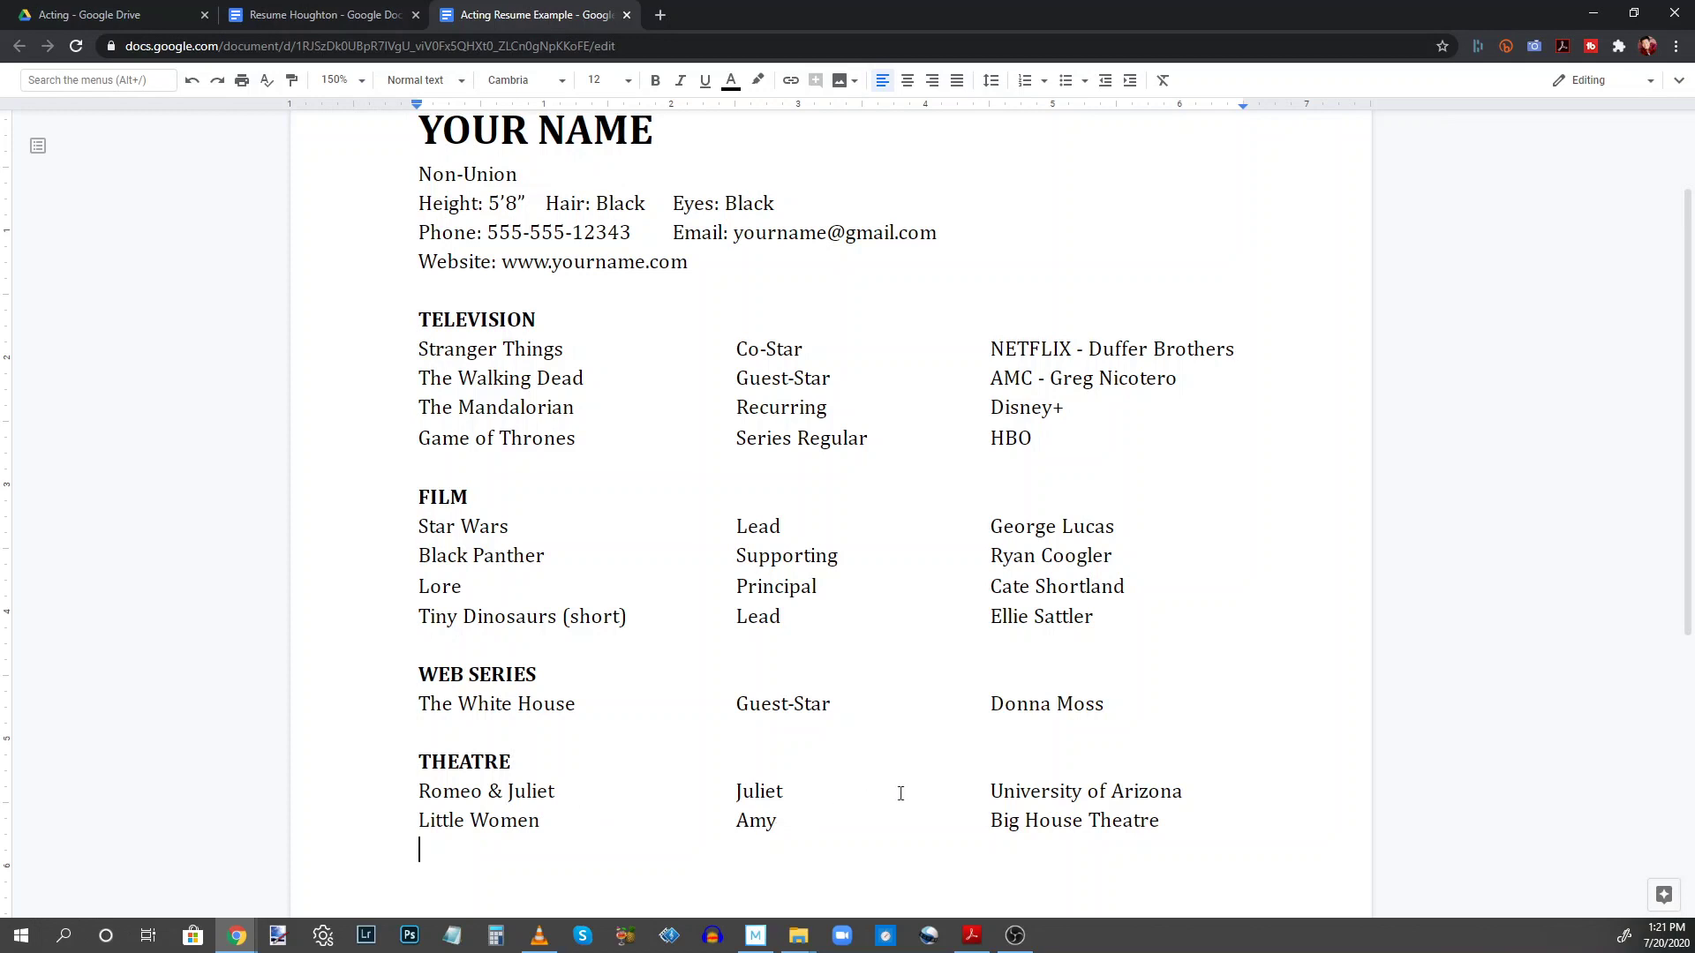
pyautogui.click(513, 792)
pyautogui.moveTo(389, 797); pyautogui.dragTo(539, 821)
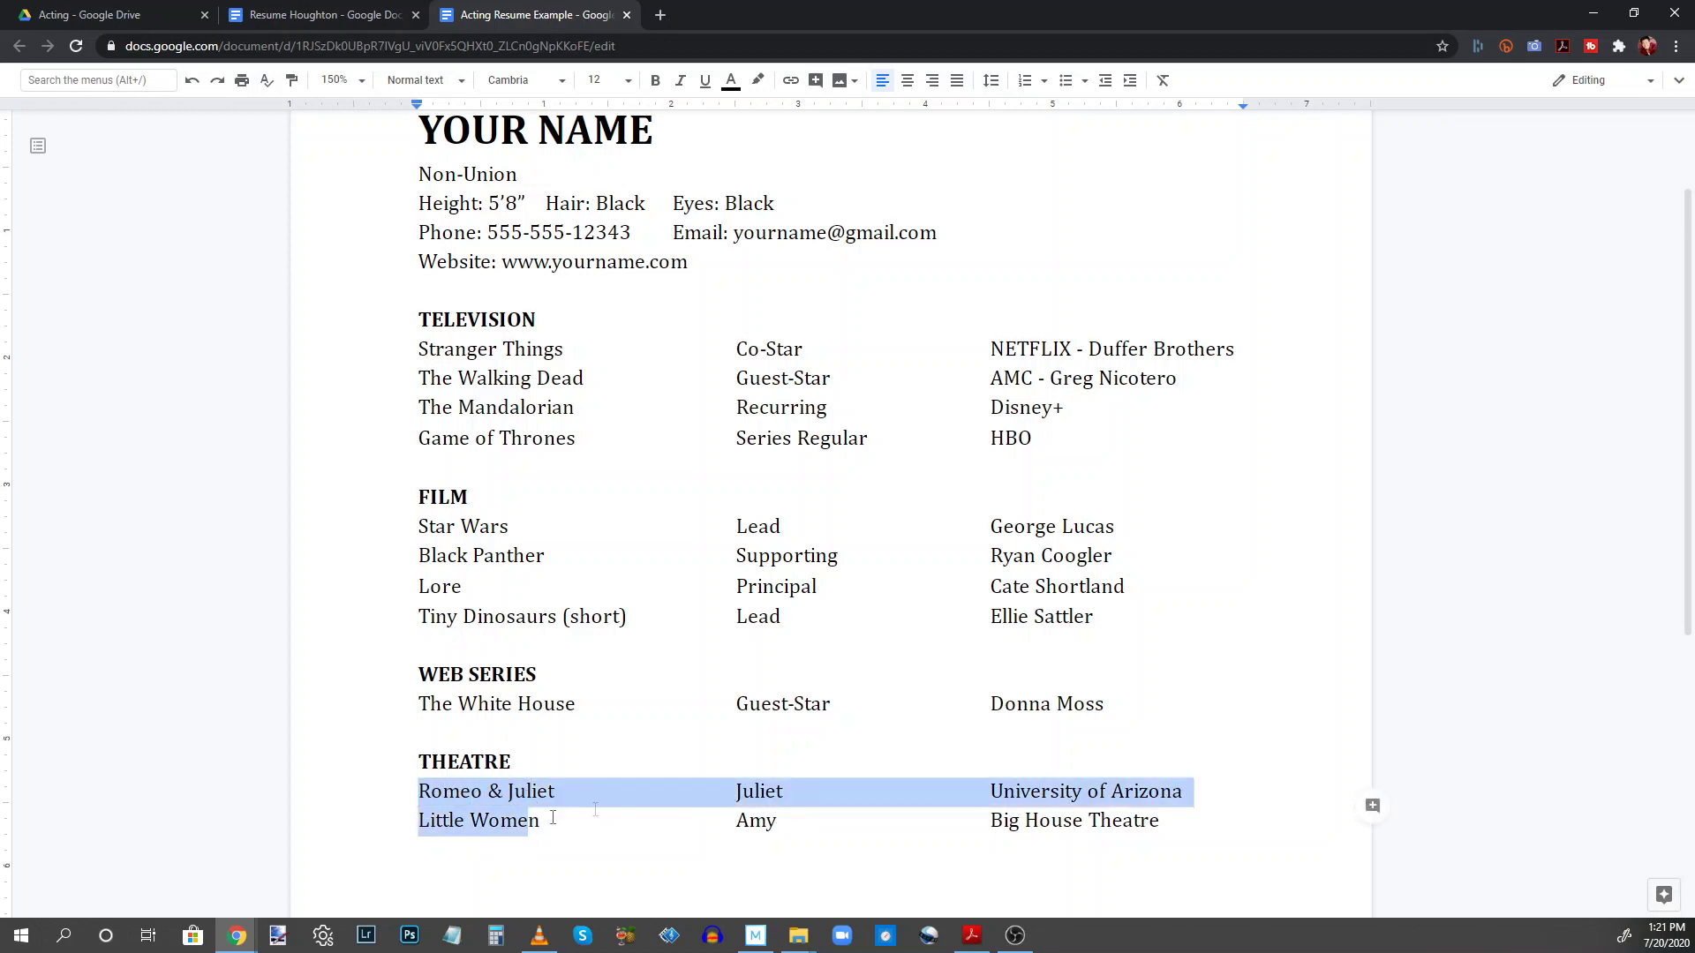
pyautogui.click(755, 791)
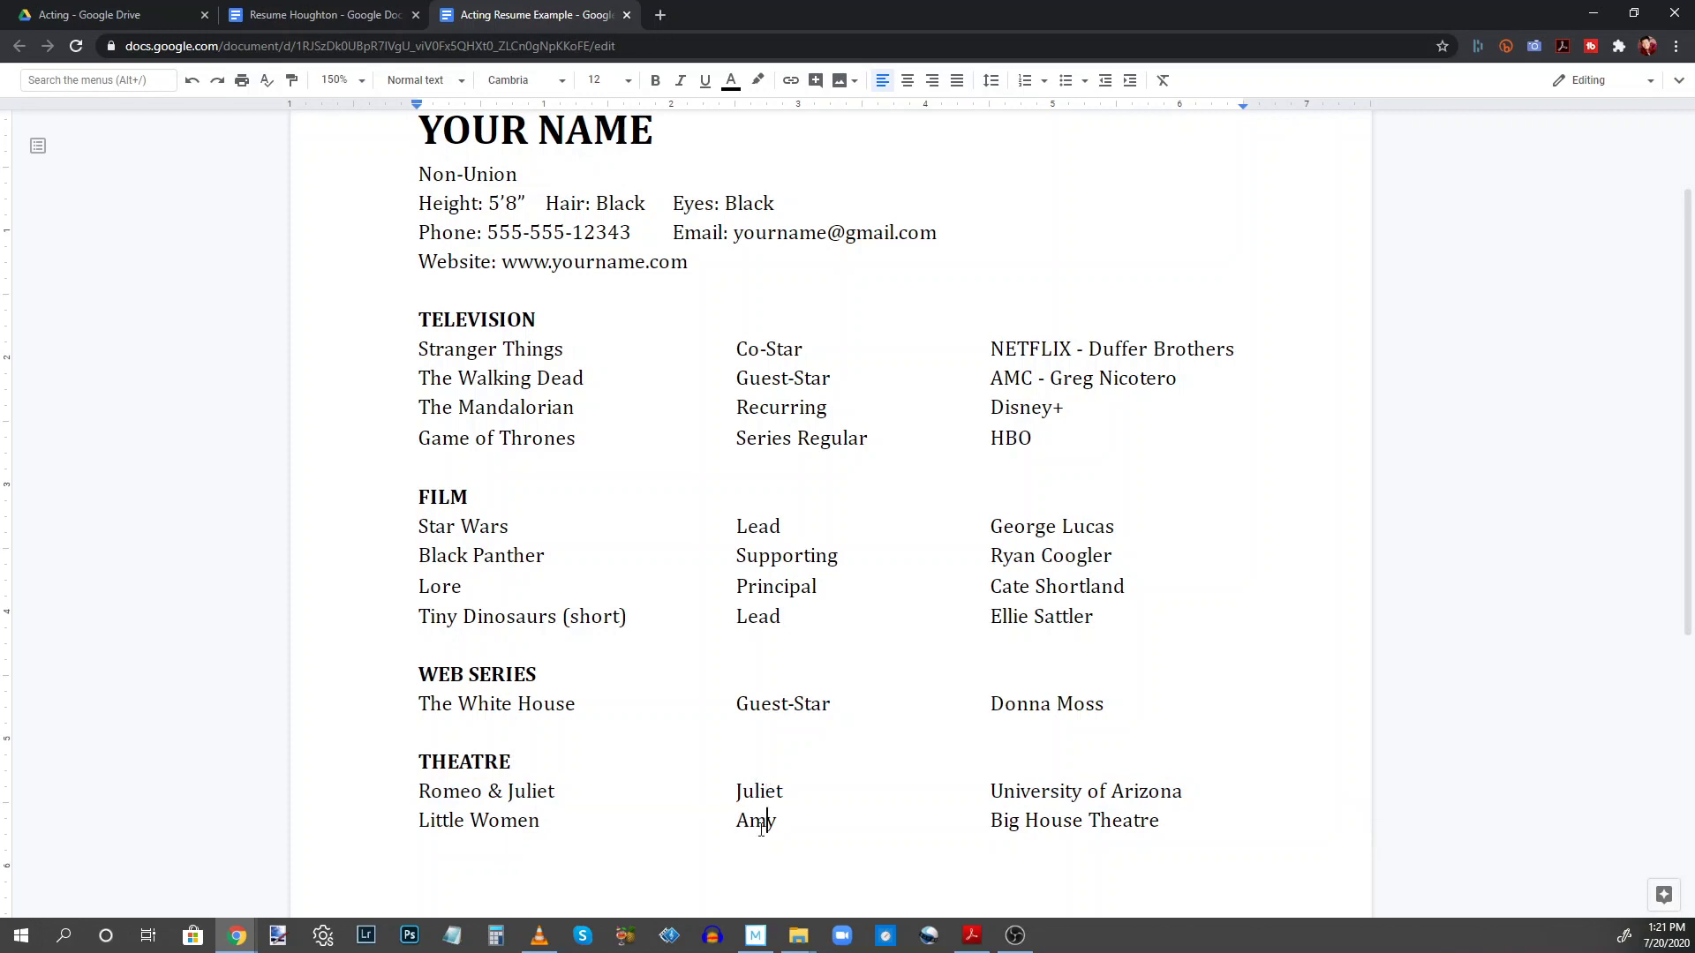
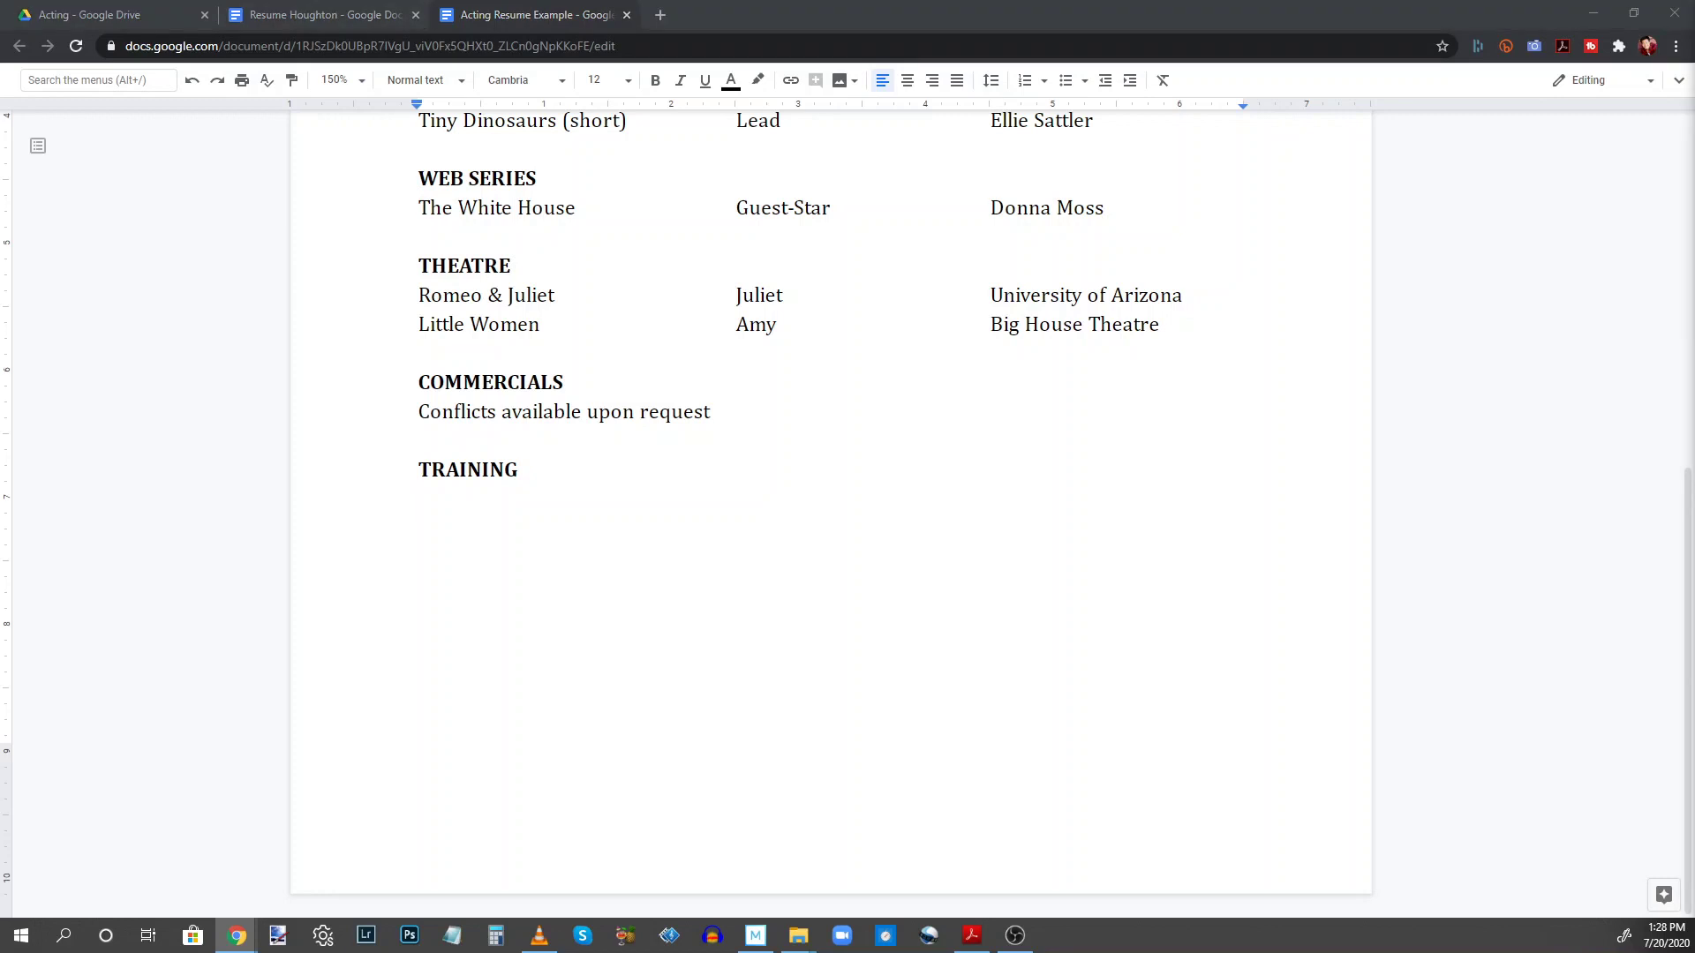
# Enter the training entries BFA in Musical Theatre, 2018, University of Arizona; Meisner Technique, Sanford Meisner, Neighborhood Playhouse; On Camera, Meryl Streep, Yale School of Drama.
pyautogui.click(519, 503)
pyautogui.write('BFA in Musical Theatre\t2018\tUniversity of Arizona Meisner Technique\tSanford Meisner\tNeighborhood Playhouse On Camera\tMeryl Streep\tYale School of Drama')
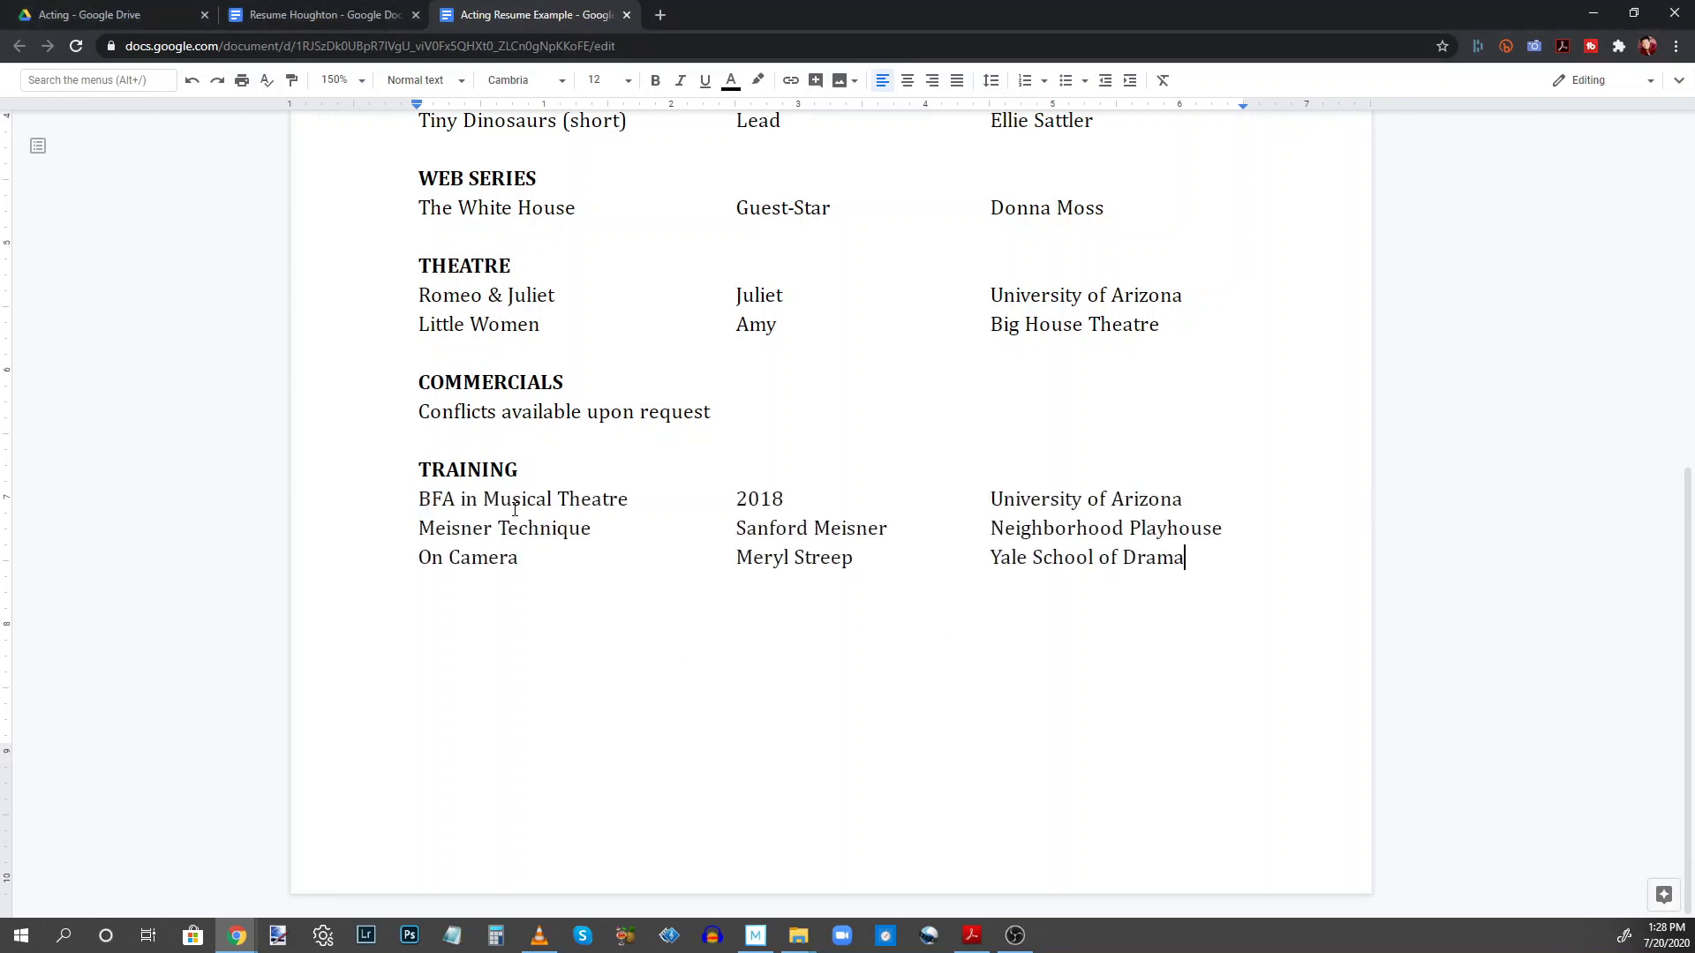
# Examine the three training entries column by column, checking the course, the year or teacher, and the school of each.
pyautogui.click(743, 510)
pyautogui.moveTo(415, 499); pyautogui.dragTo(627, 501)
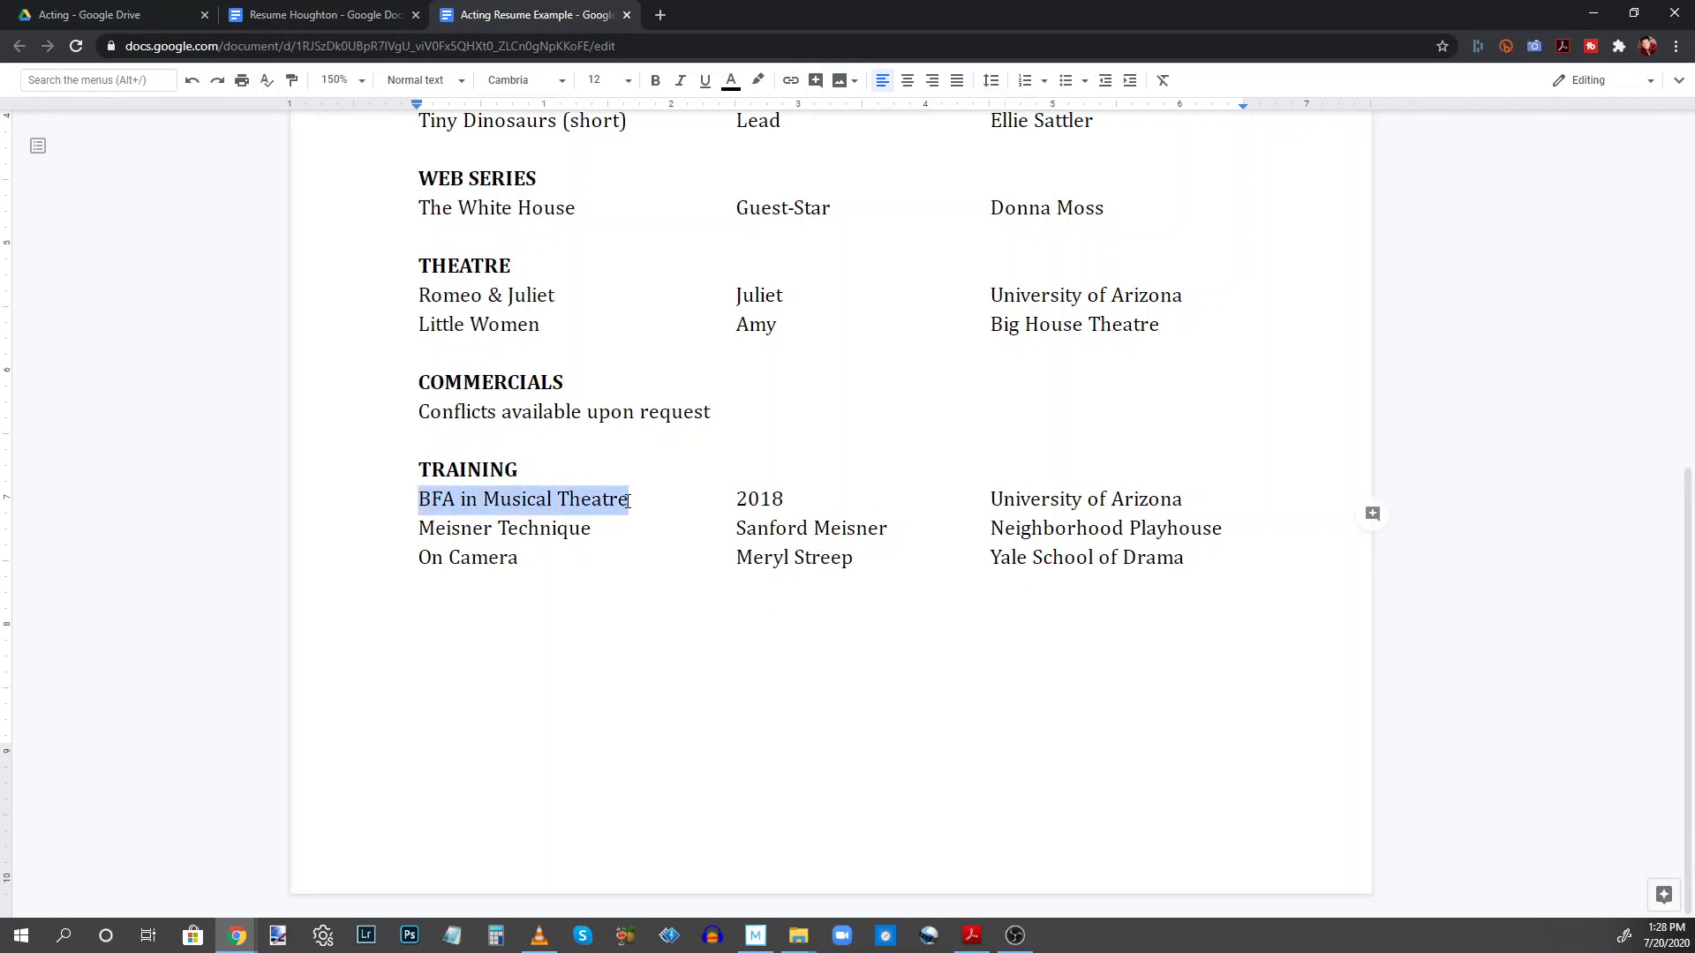
pyautogui.doubleClick(746, 499)
pyautogui.moveTo(989, 500); pyautogui.dragTo(1173, 499)
pyautogui.click(1191, 491)
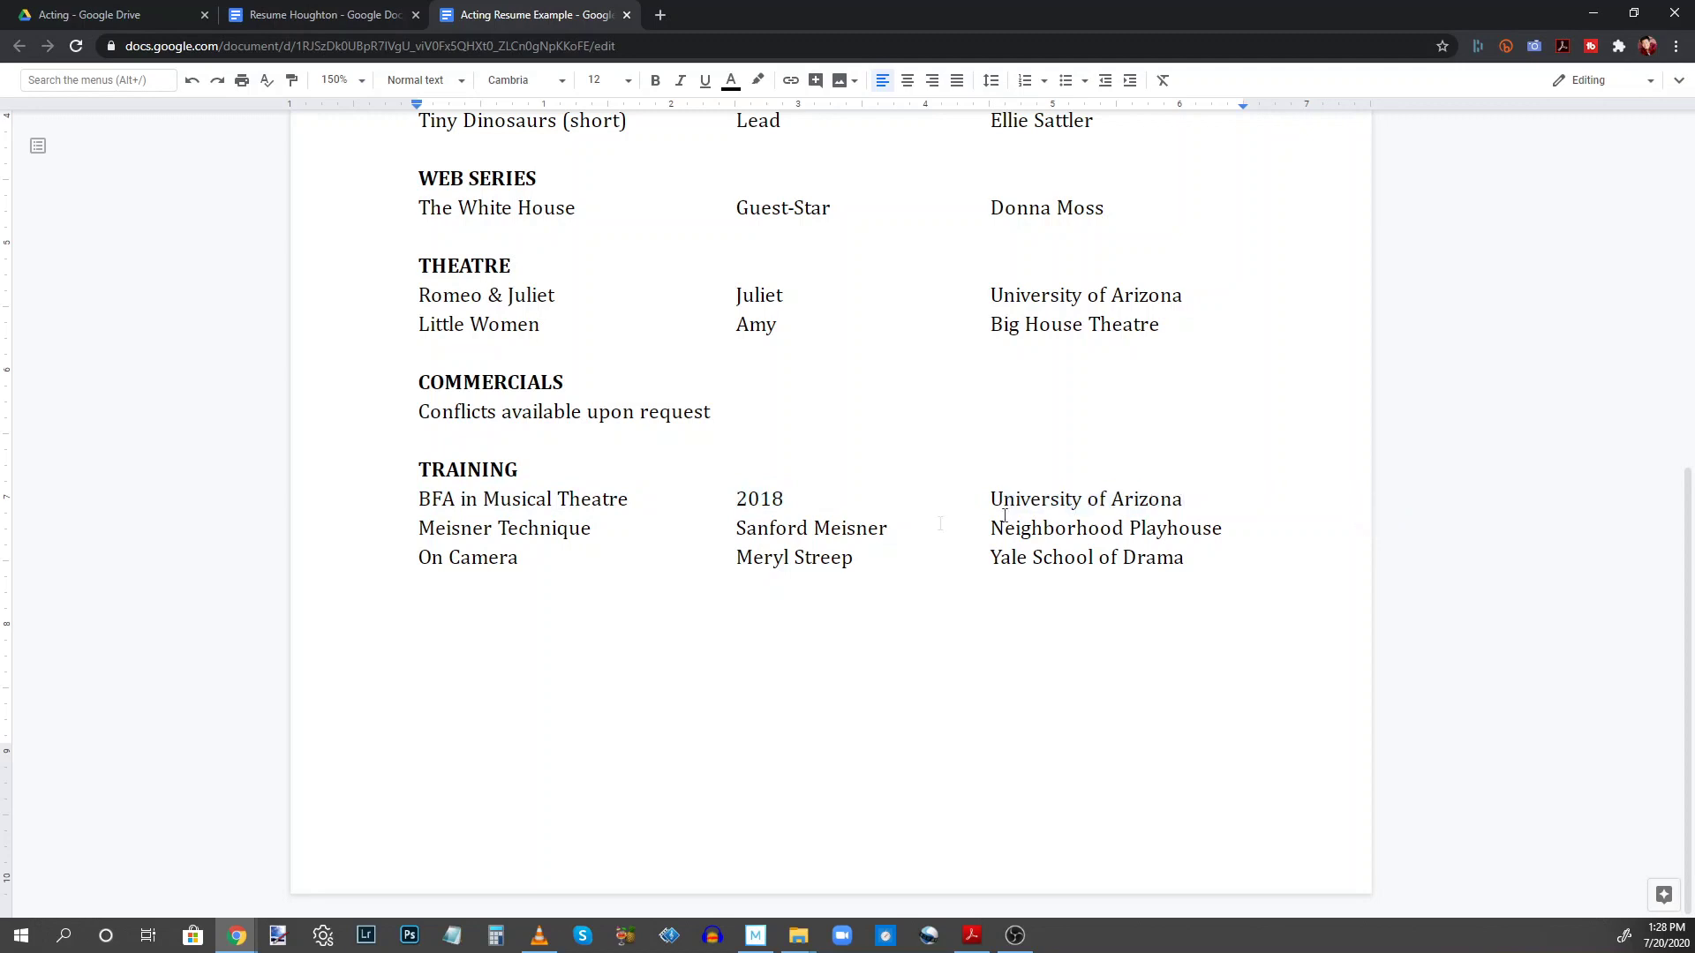
pyautogui.click(587, 533)
pyautogui.moveTo(420, 528); pyautogui.dragTo(606, 523)
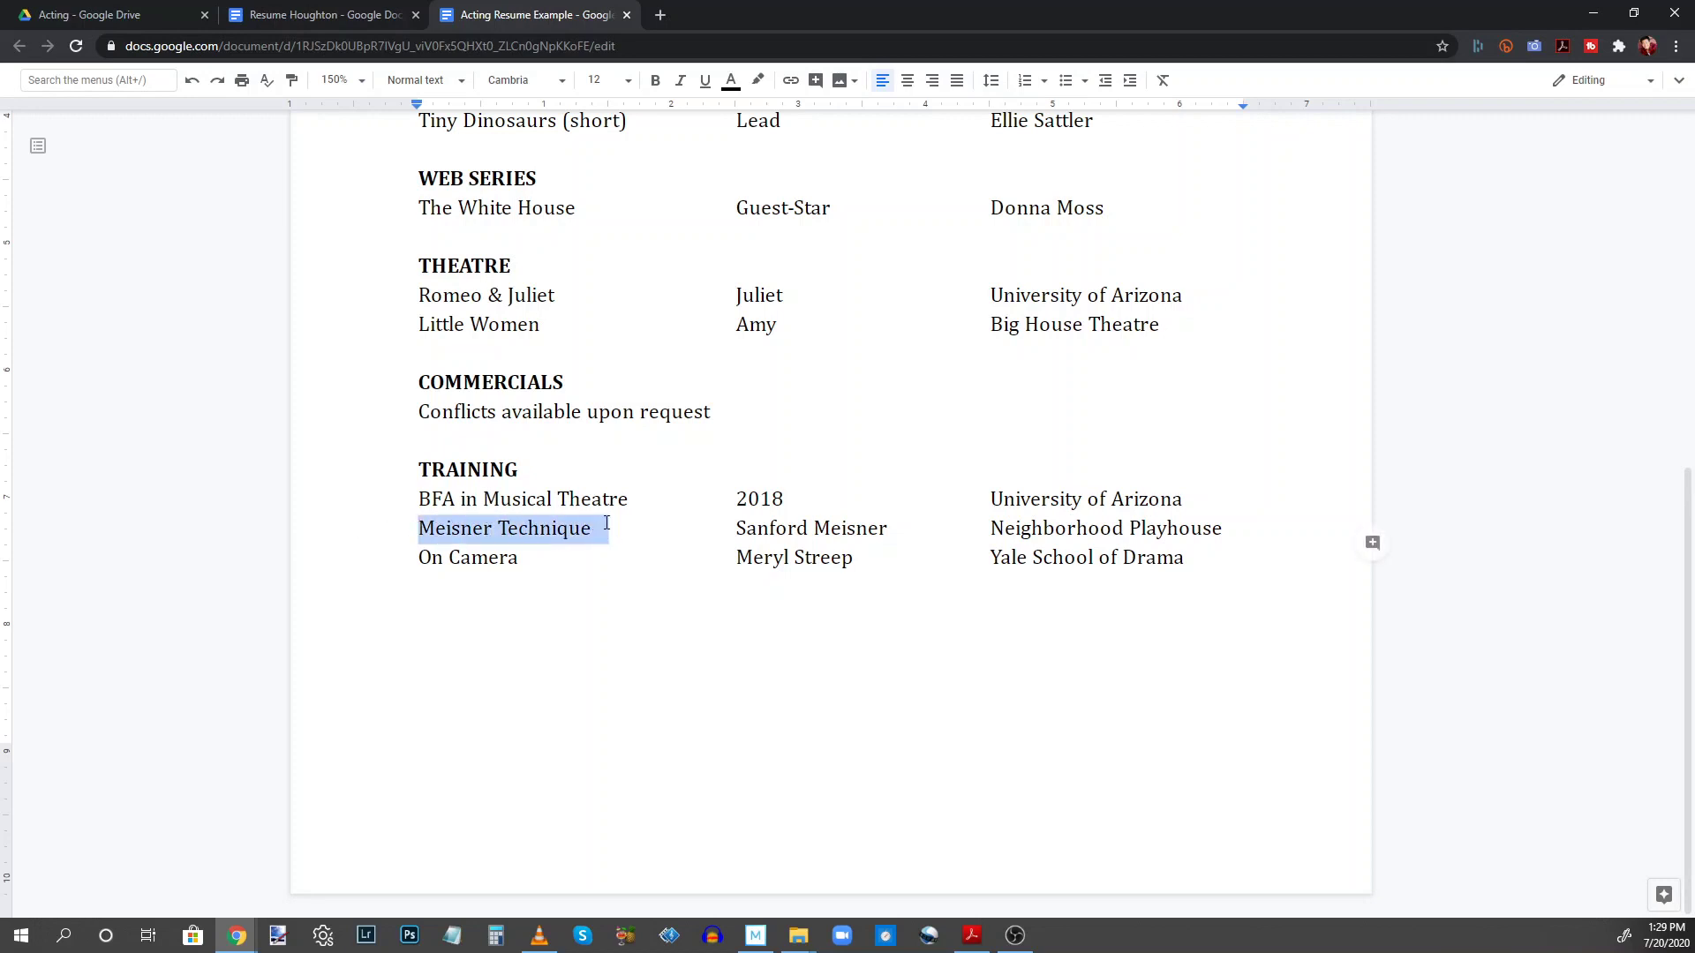
pyautogui.moveTo(736, 528); pyautogui.dragTo(881, 528)
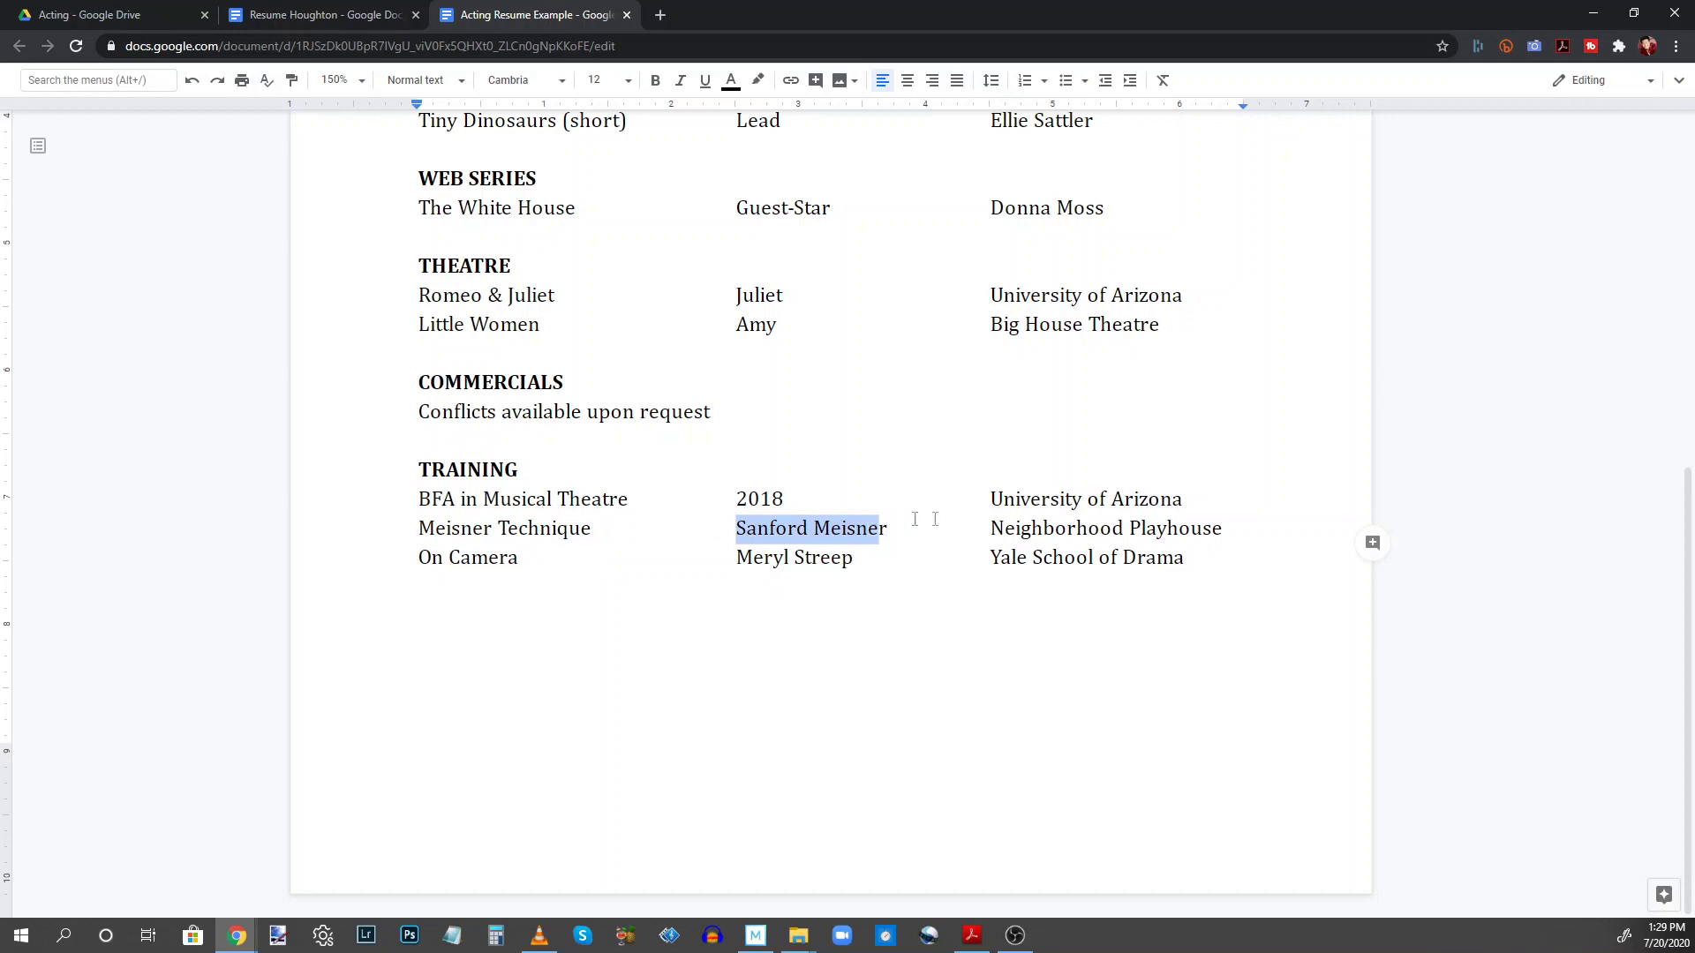
pyautogui.moveTo(991, 528); pyautogui.dragTo(1223, 530)
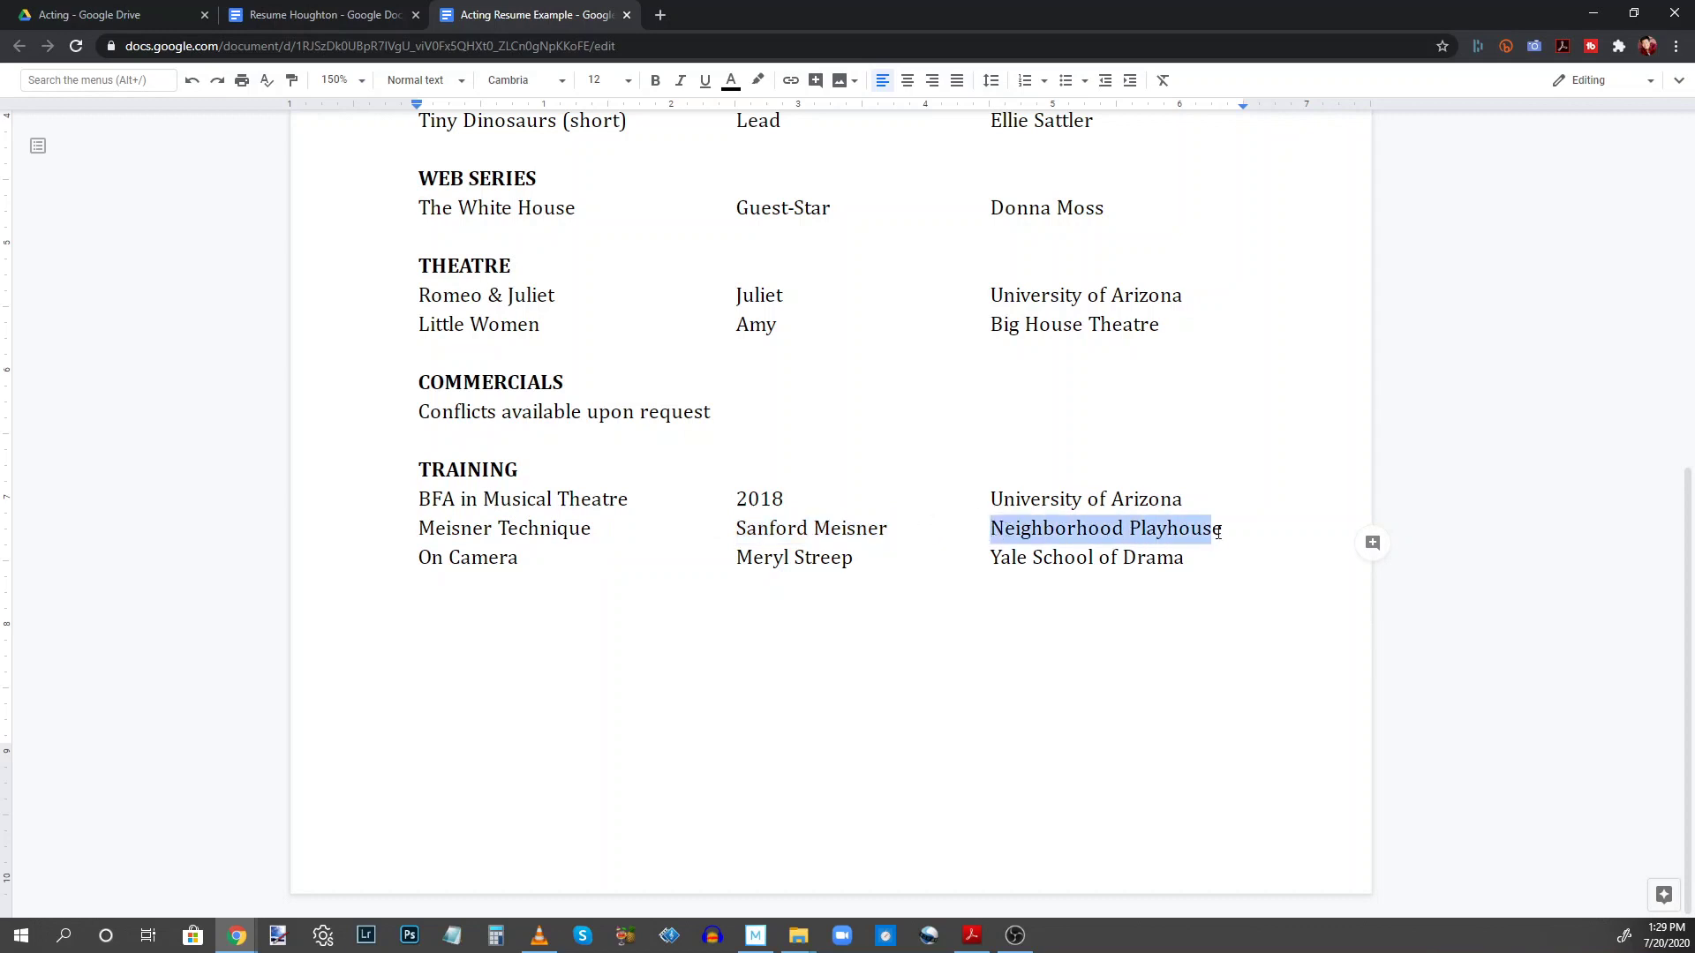
pyautogui.click(1002, 556)
pyautogui.moveTo(418, 557); pyautogui.dragTo(540, 560)
pyautogui.click(740, 556)
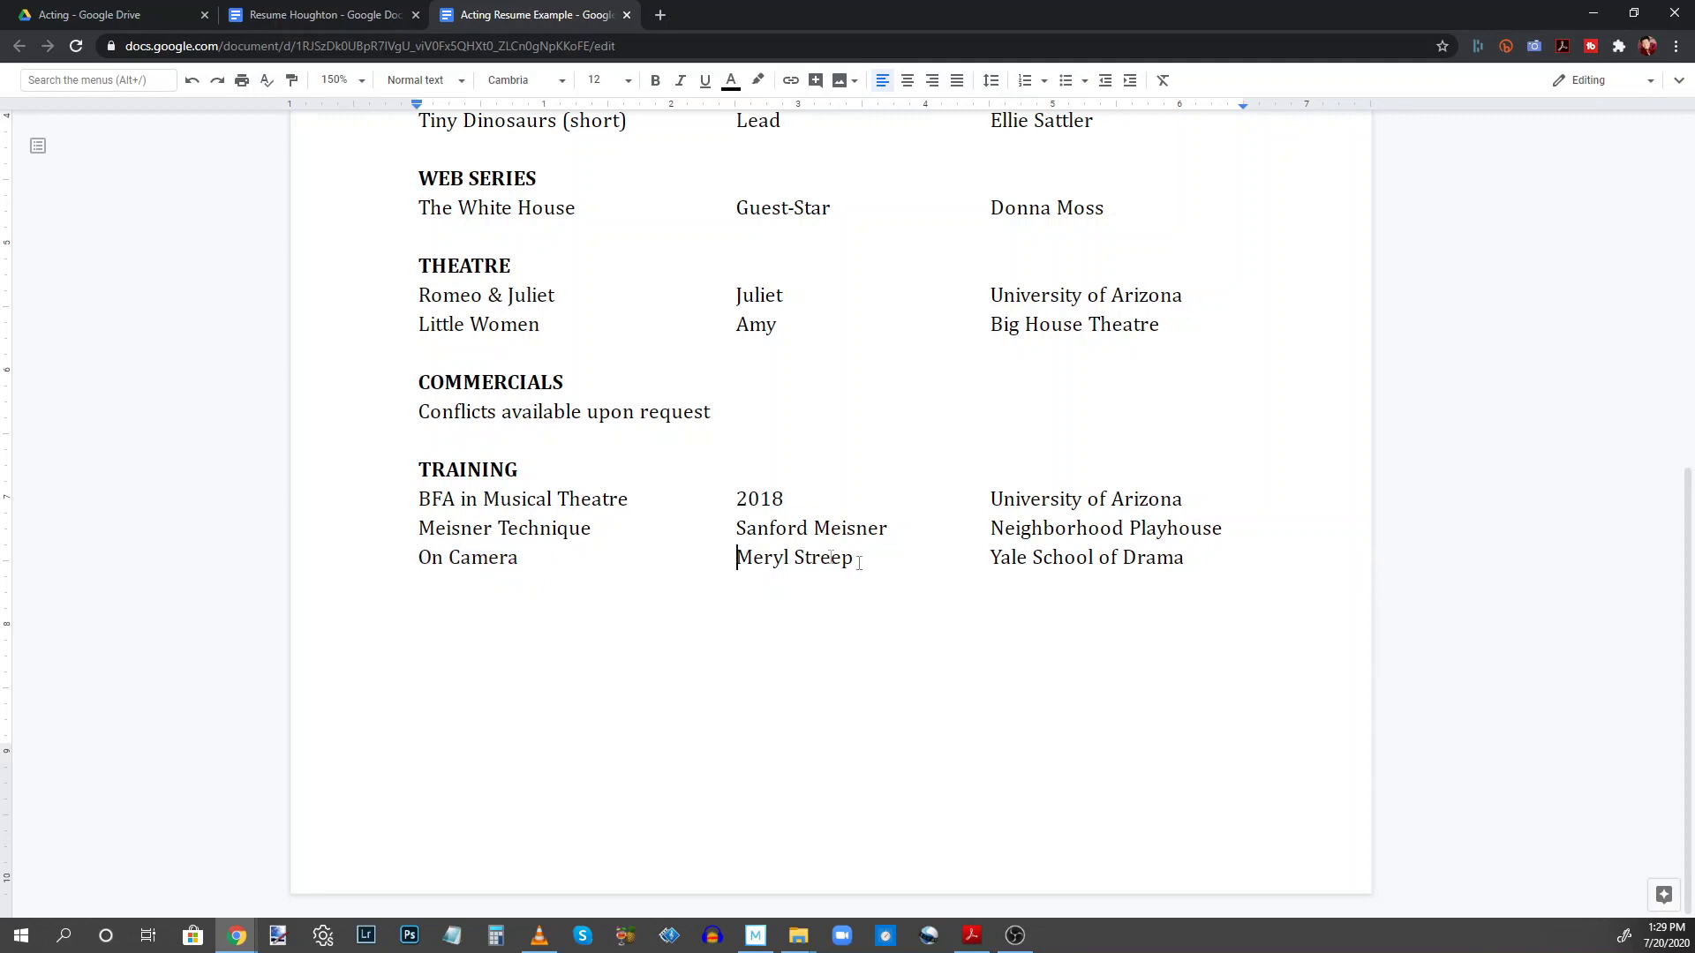
pyautogui.moveTo(992, 557); pyautogui.dragTo(1156, 562)
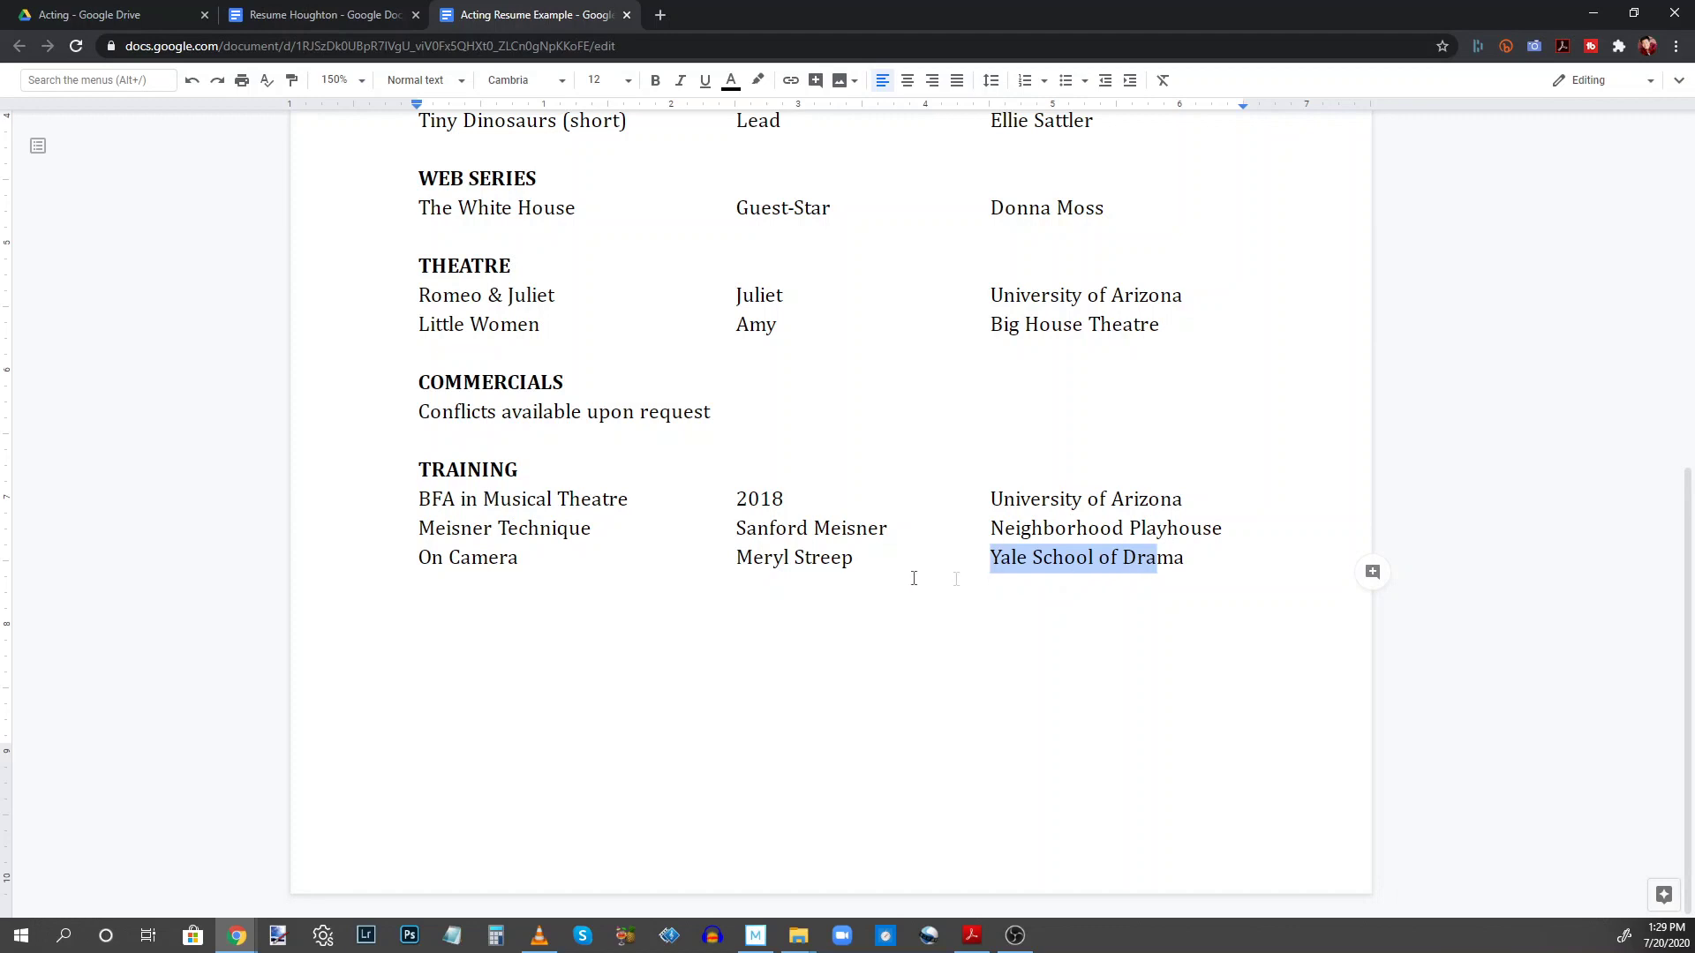
# Add a bold SKILLS section heading below the training entries, separated by a blank line.
pyautogui.click(532, 557)
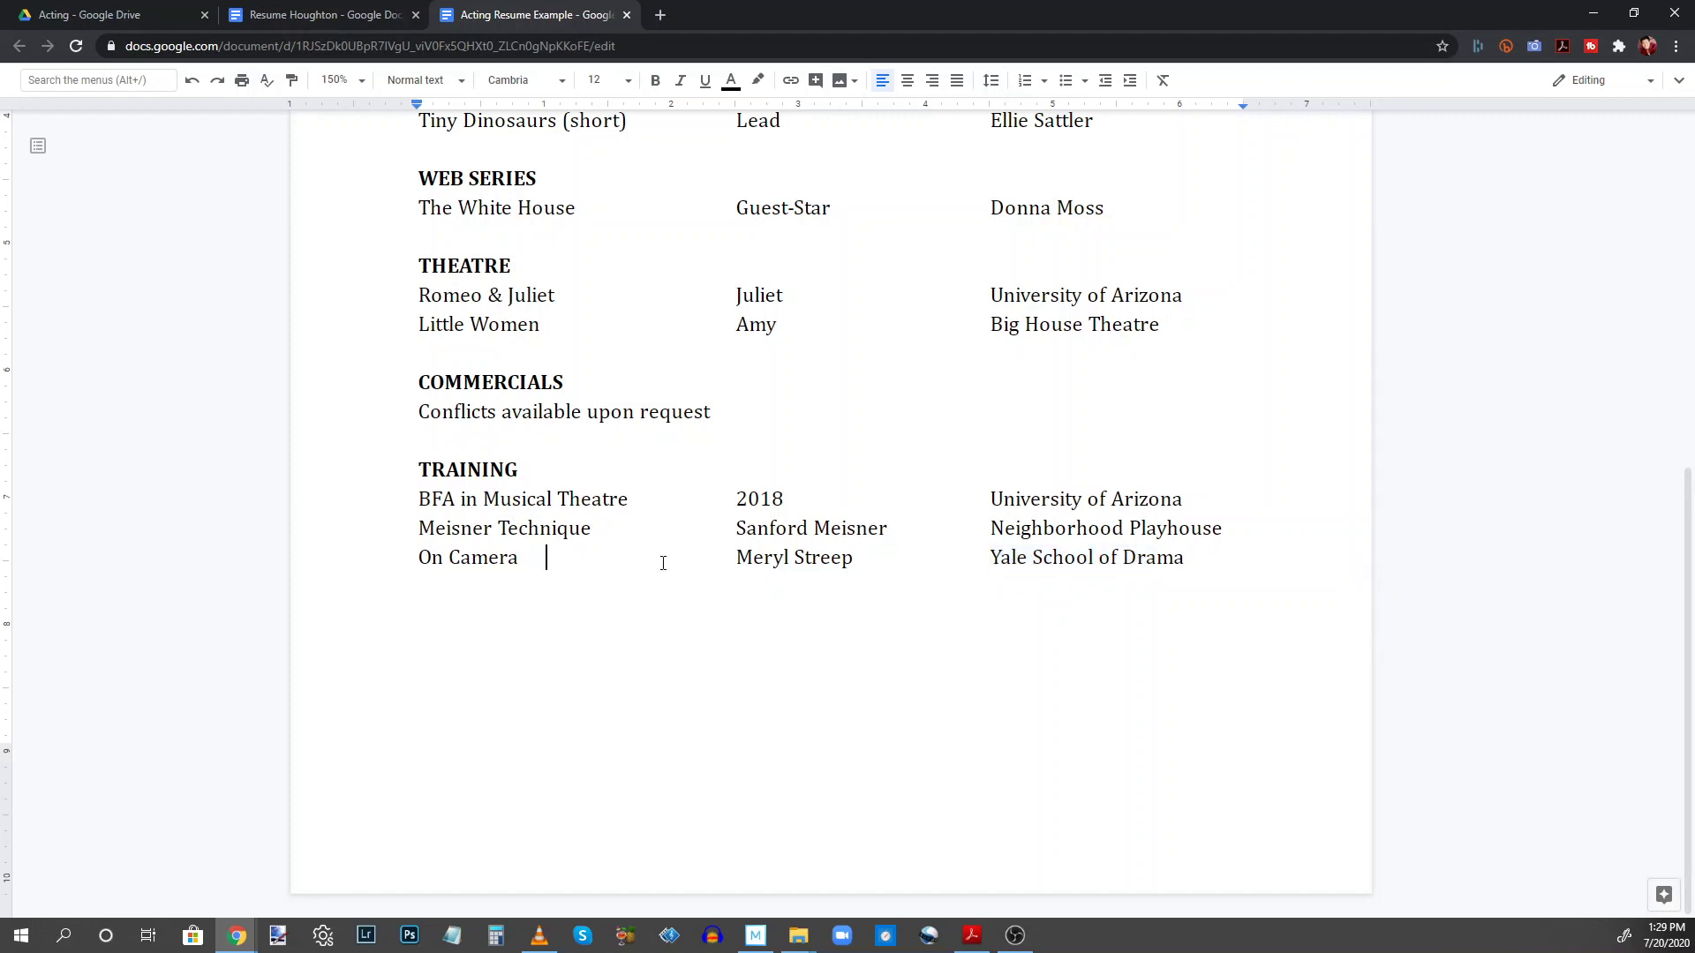
pyautogui.press('End')
pyautogui.press('Return')
pyautogui.press('Return')
pyautogui.write('SKILL')
pyautogui.press('Return')
pyautogui.hotkey('shift', 'Up')
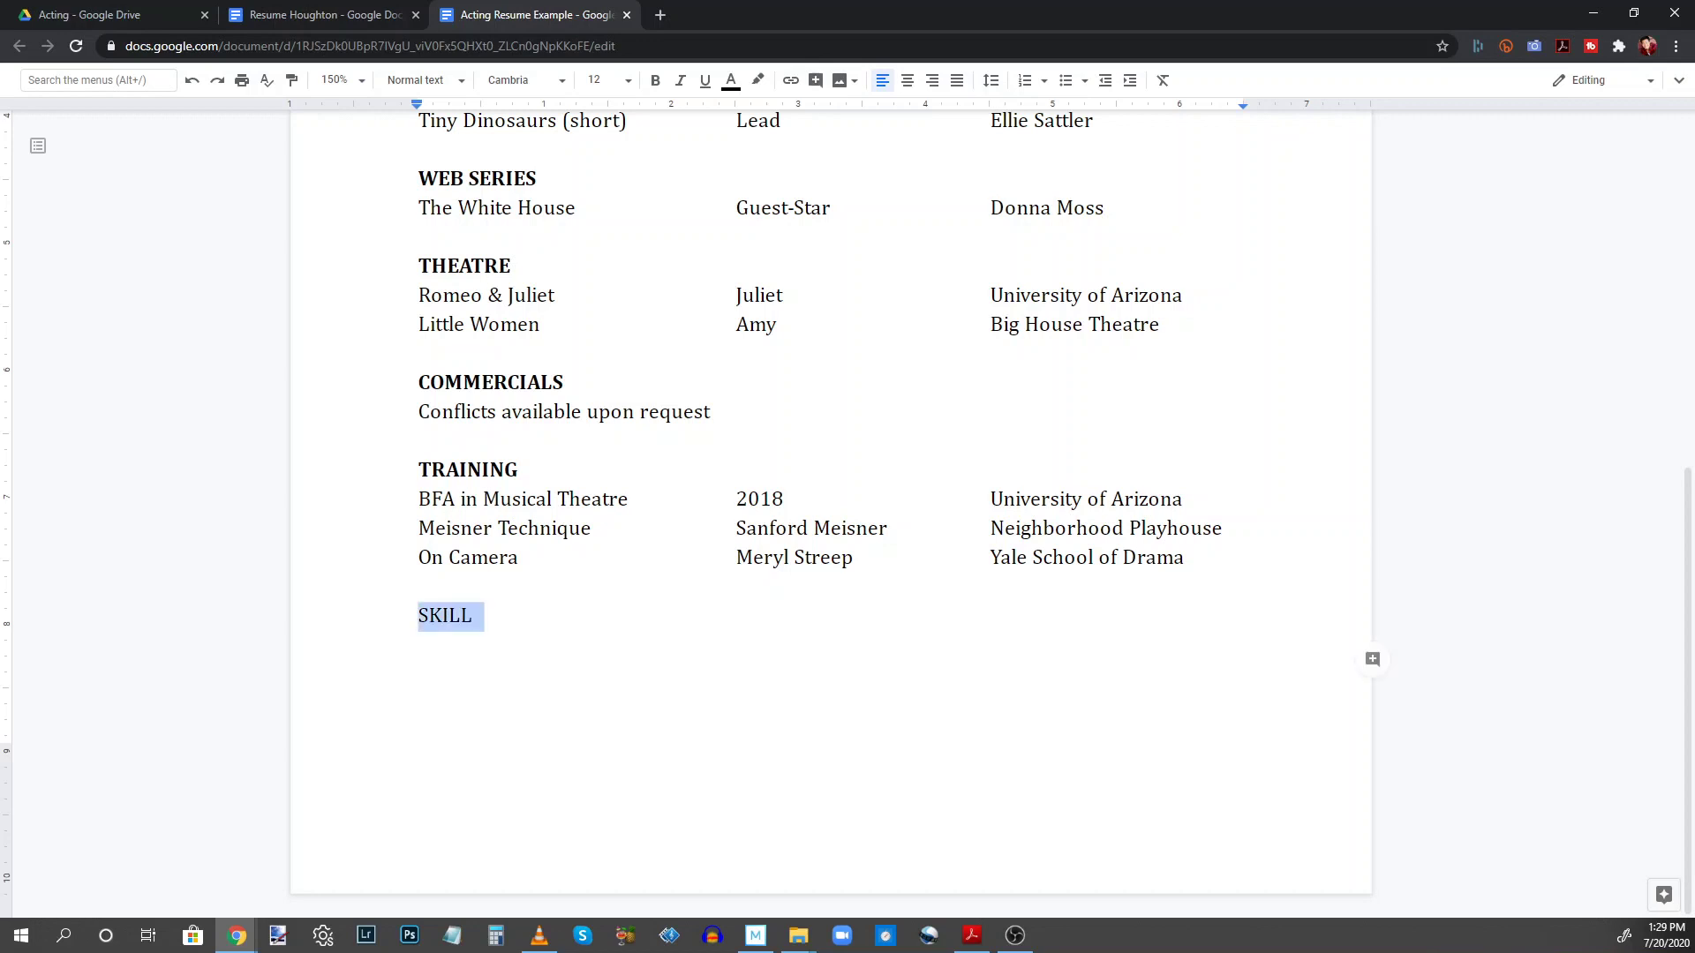
pyautogui.press('Left')
pyautogui.write('S')
pyautogui.press('Return')
pyautogui.hotkey('shift', 'Up')
pyautogui.hotkey('ctrl', 'b')
pyautogui.press('End')
pyautogui.press('Down')
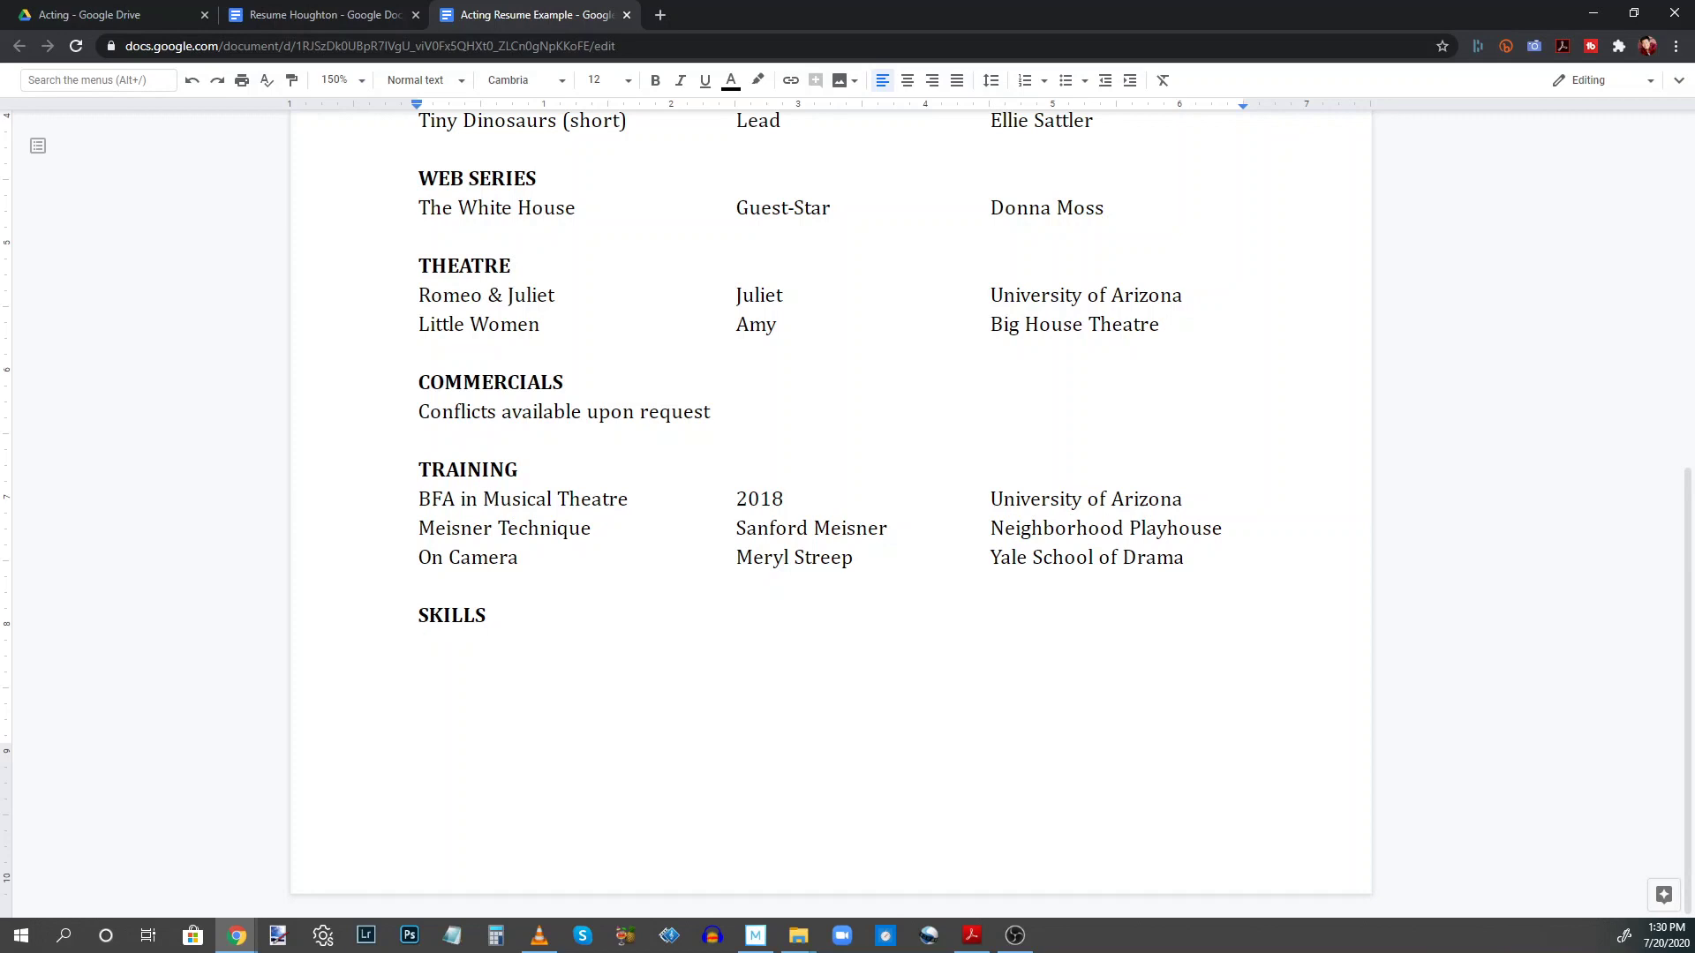
# Enter Fluent in Spanish as the first line under the SKILLS heading.
pyautogui.write('Fluent in Spanish')
pyautogui.press('Return')
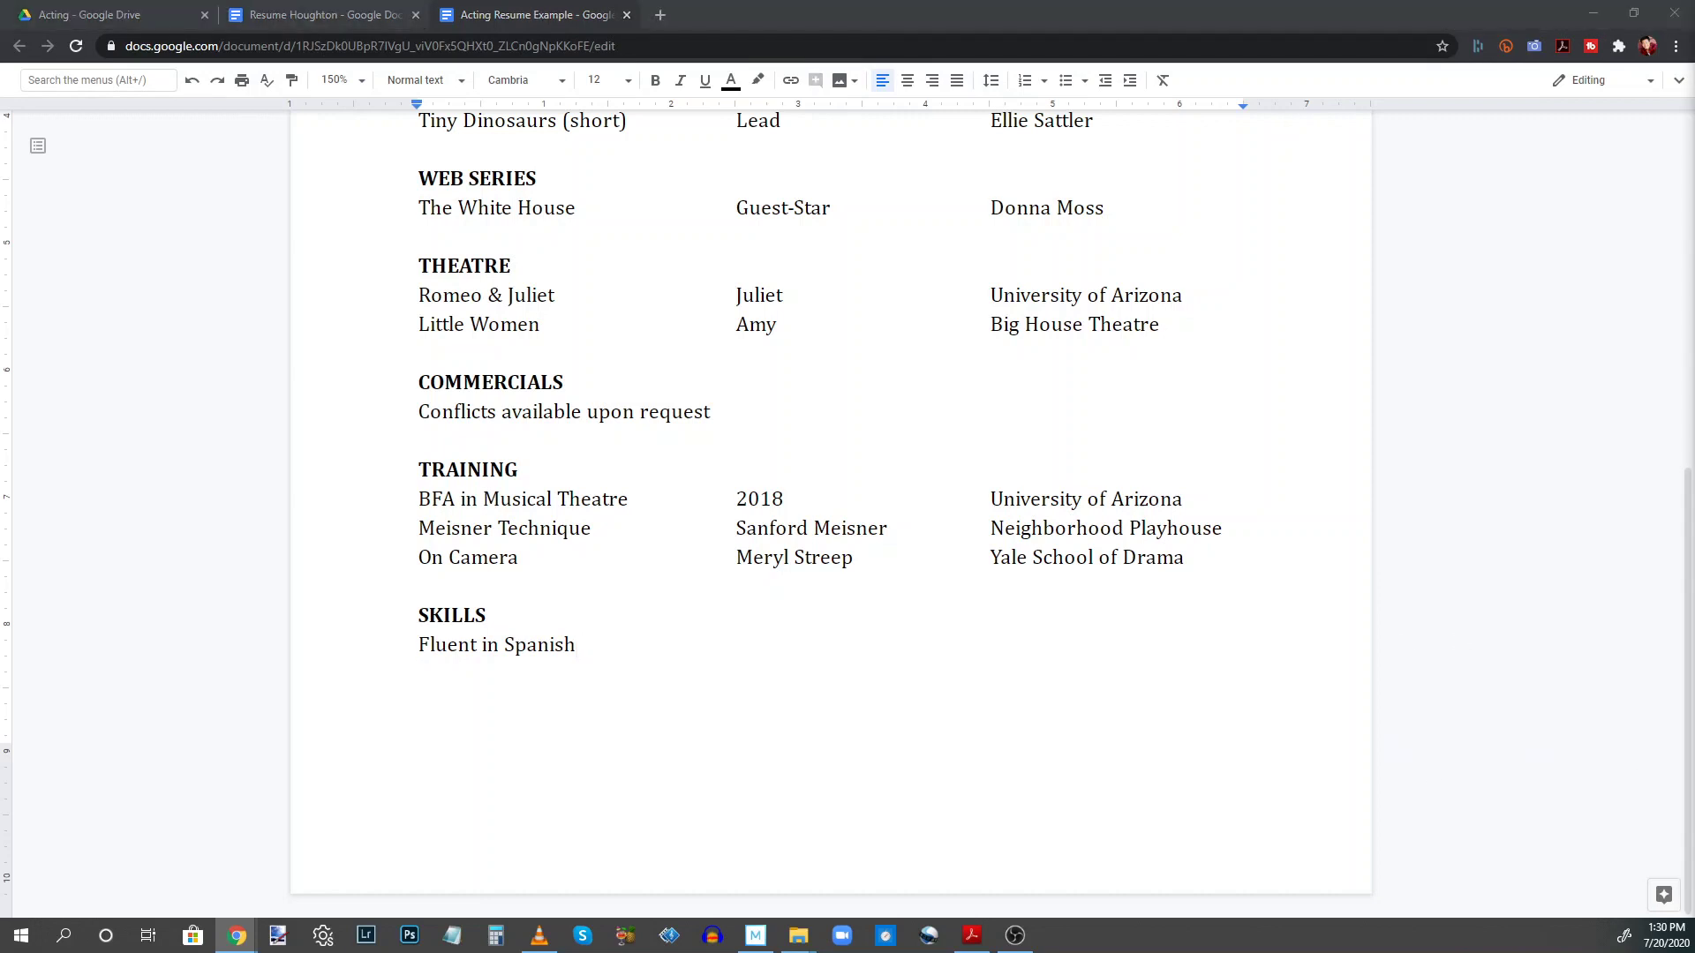
# Add the skills Swing dance, horseback riding, manual transmission, roller hockey, soccer, baseball, football, pole vault, javelin, shot put, discus, high jump, long jump, rock climbing, yoga.
pyautogui.click(613, 711)
pyautogui.write('Swing dance, horseback riding, manual transmission, roller hockey, soccer, baseball, football, pole vault, javelin, shot put, discus, high jump, long jump, rock climbing, yoga')
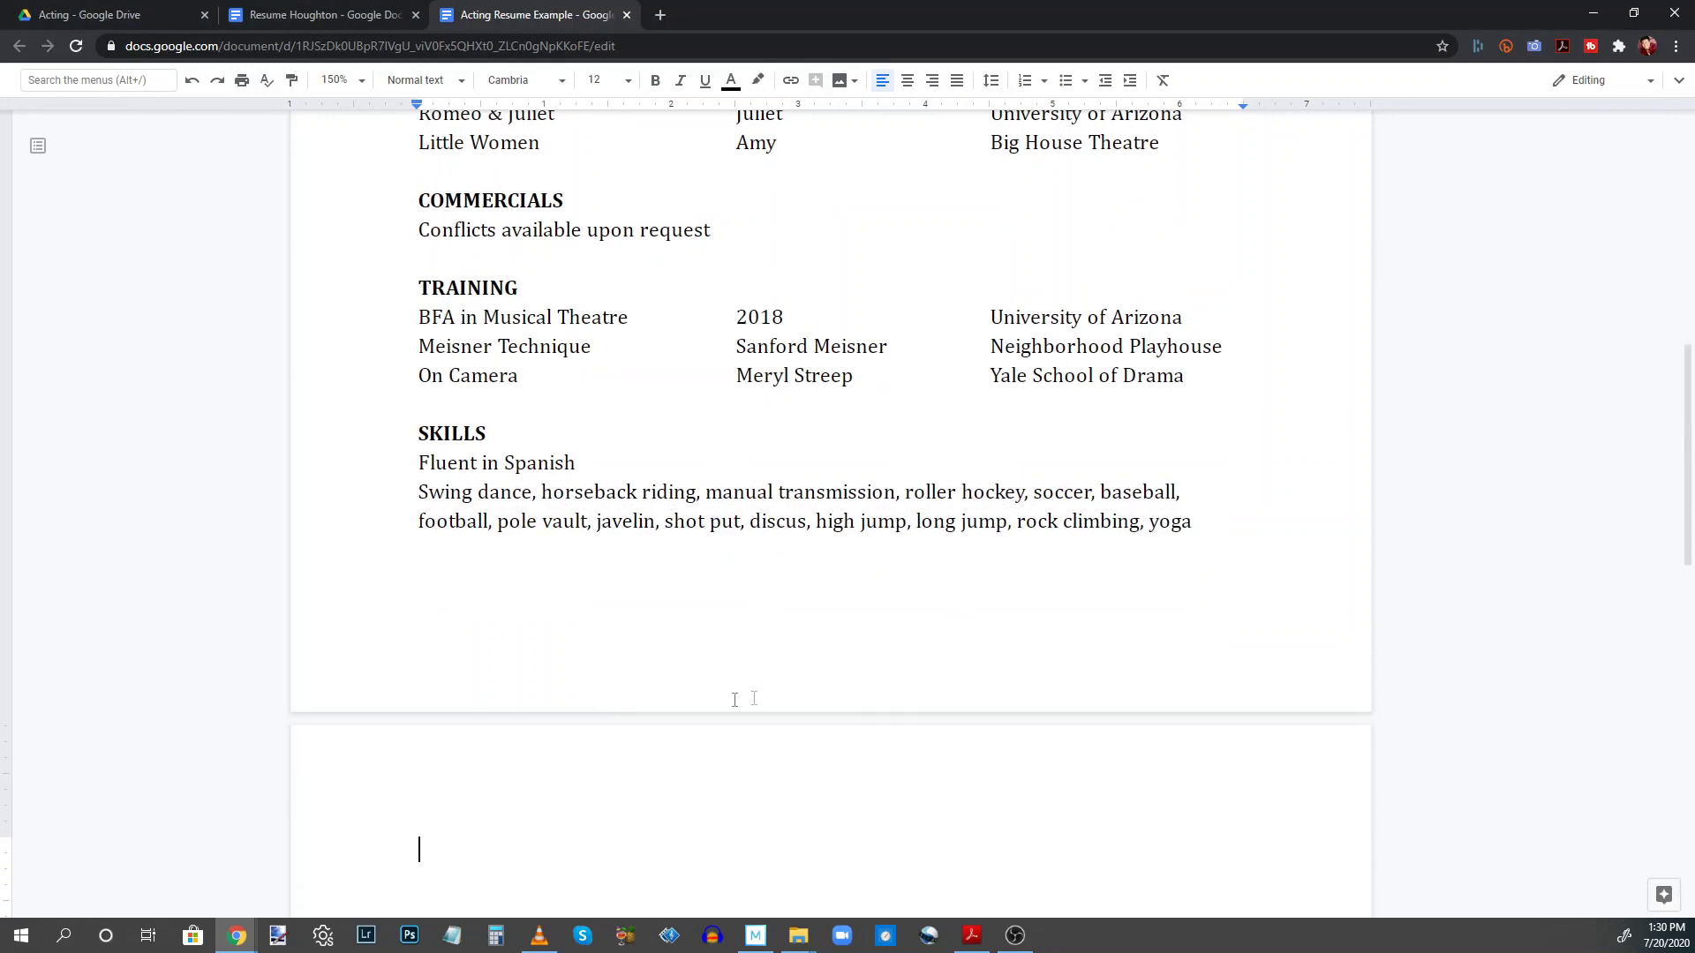
pyautogui.press('BackSpace')
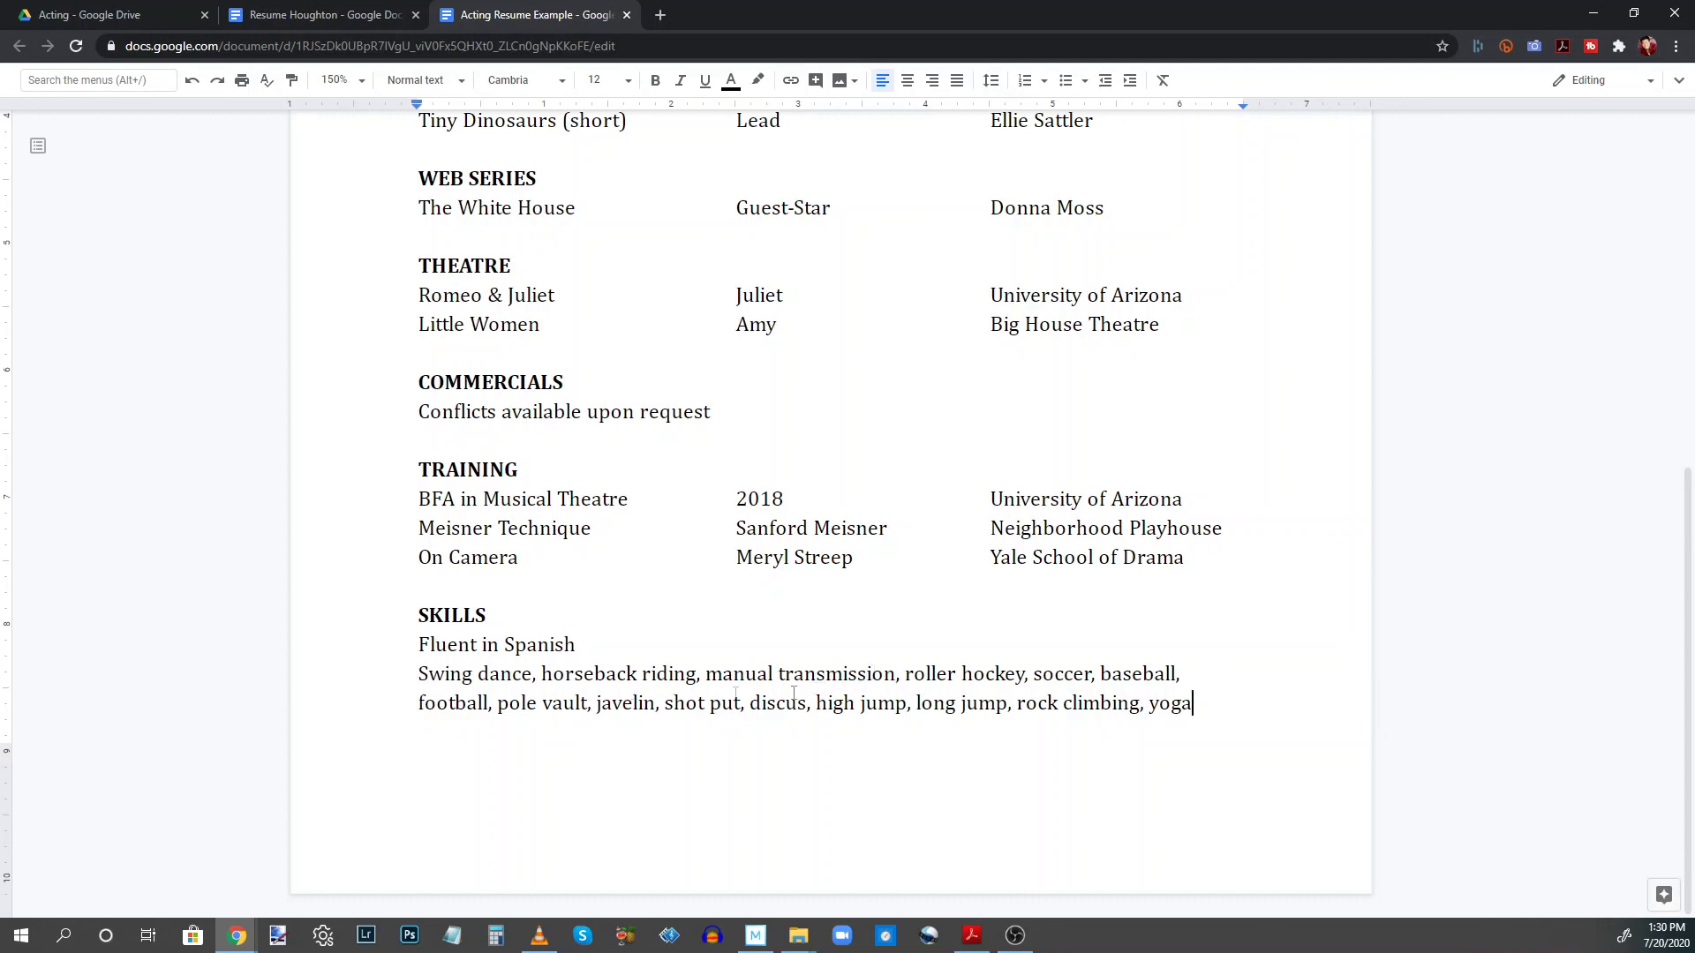
# Delete the TELEVISION and FILM sections with all their credits from the resume.
pyautogui.scroll(3, 965, 662)
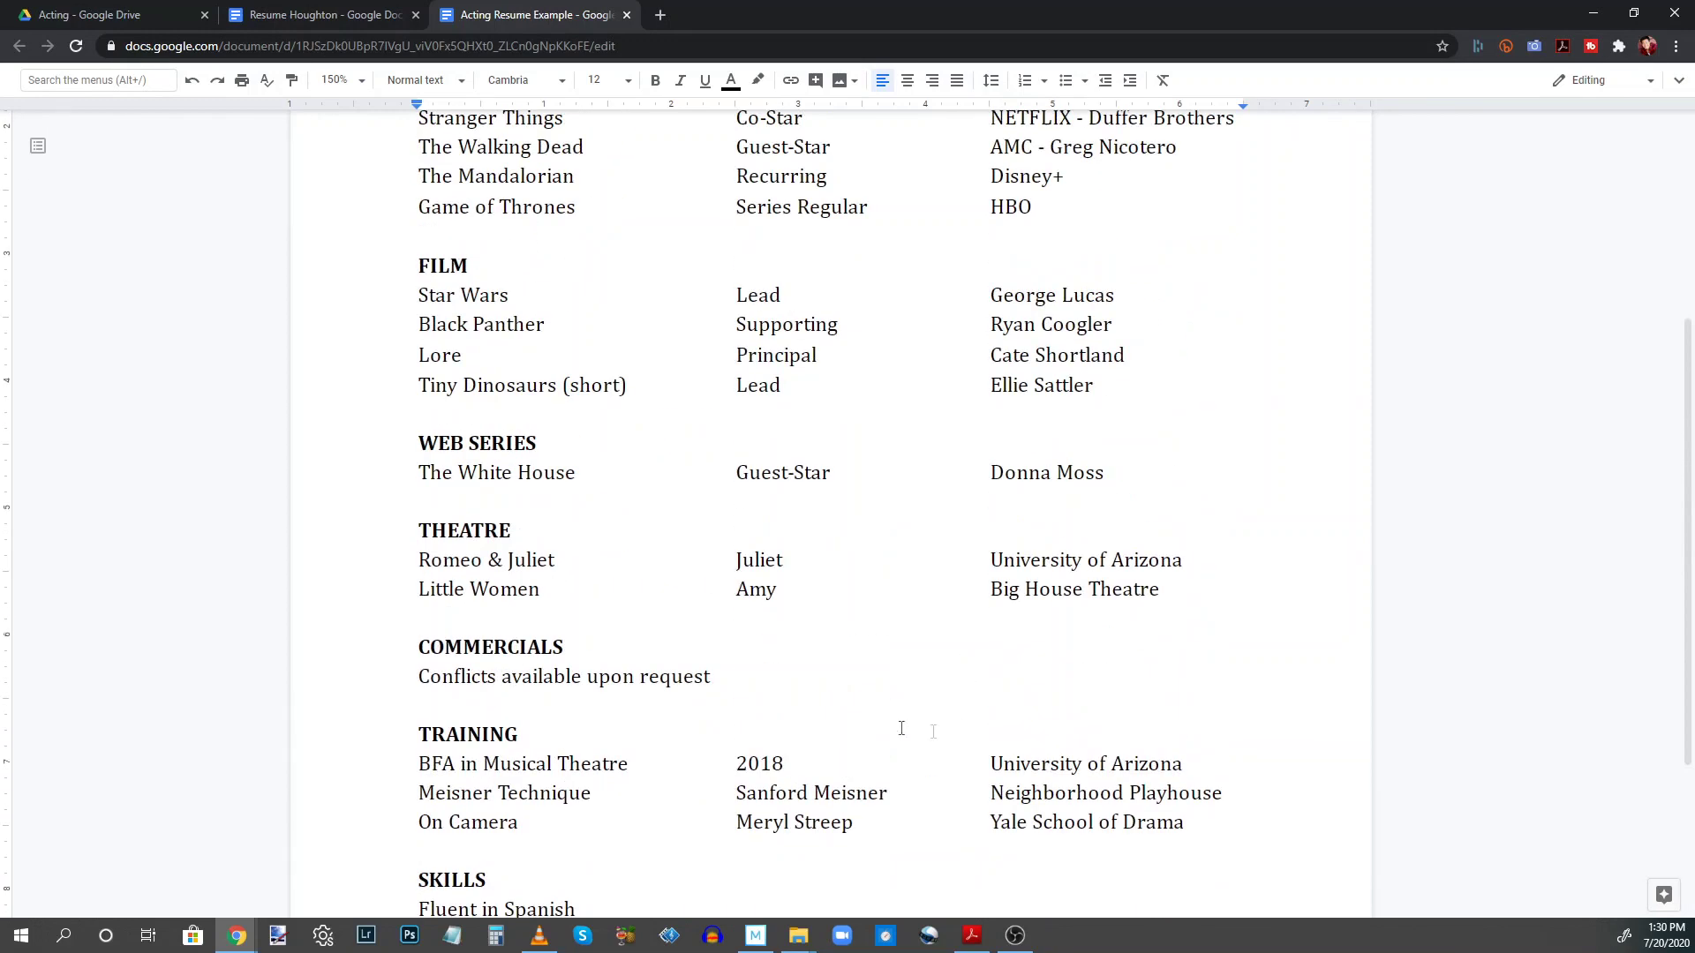
pyautogui.scroll(-3, 750, 702)
pyautogui.scroll(10, 896, 710)
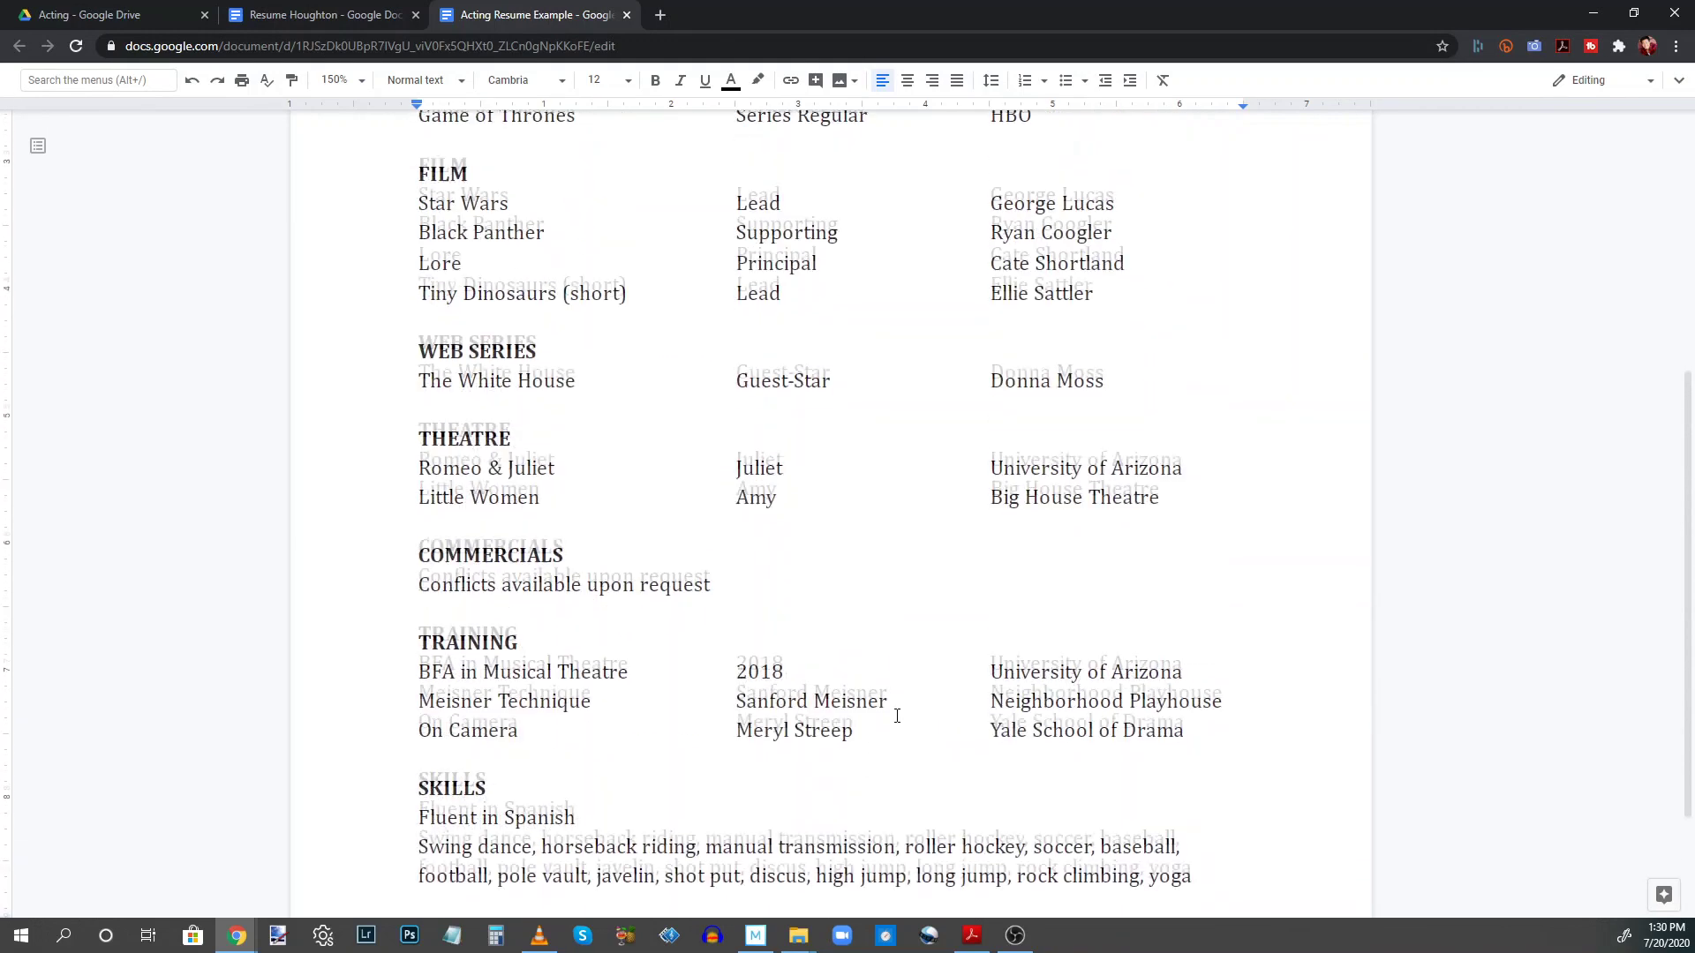
pyautogui.scroll(2, 897, 715)
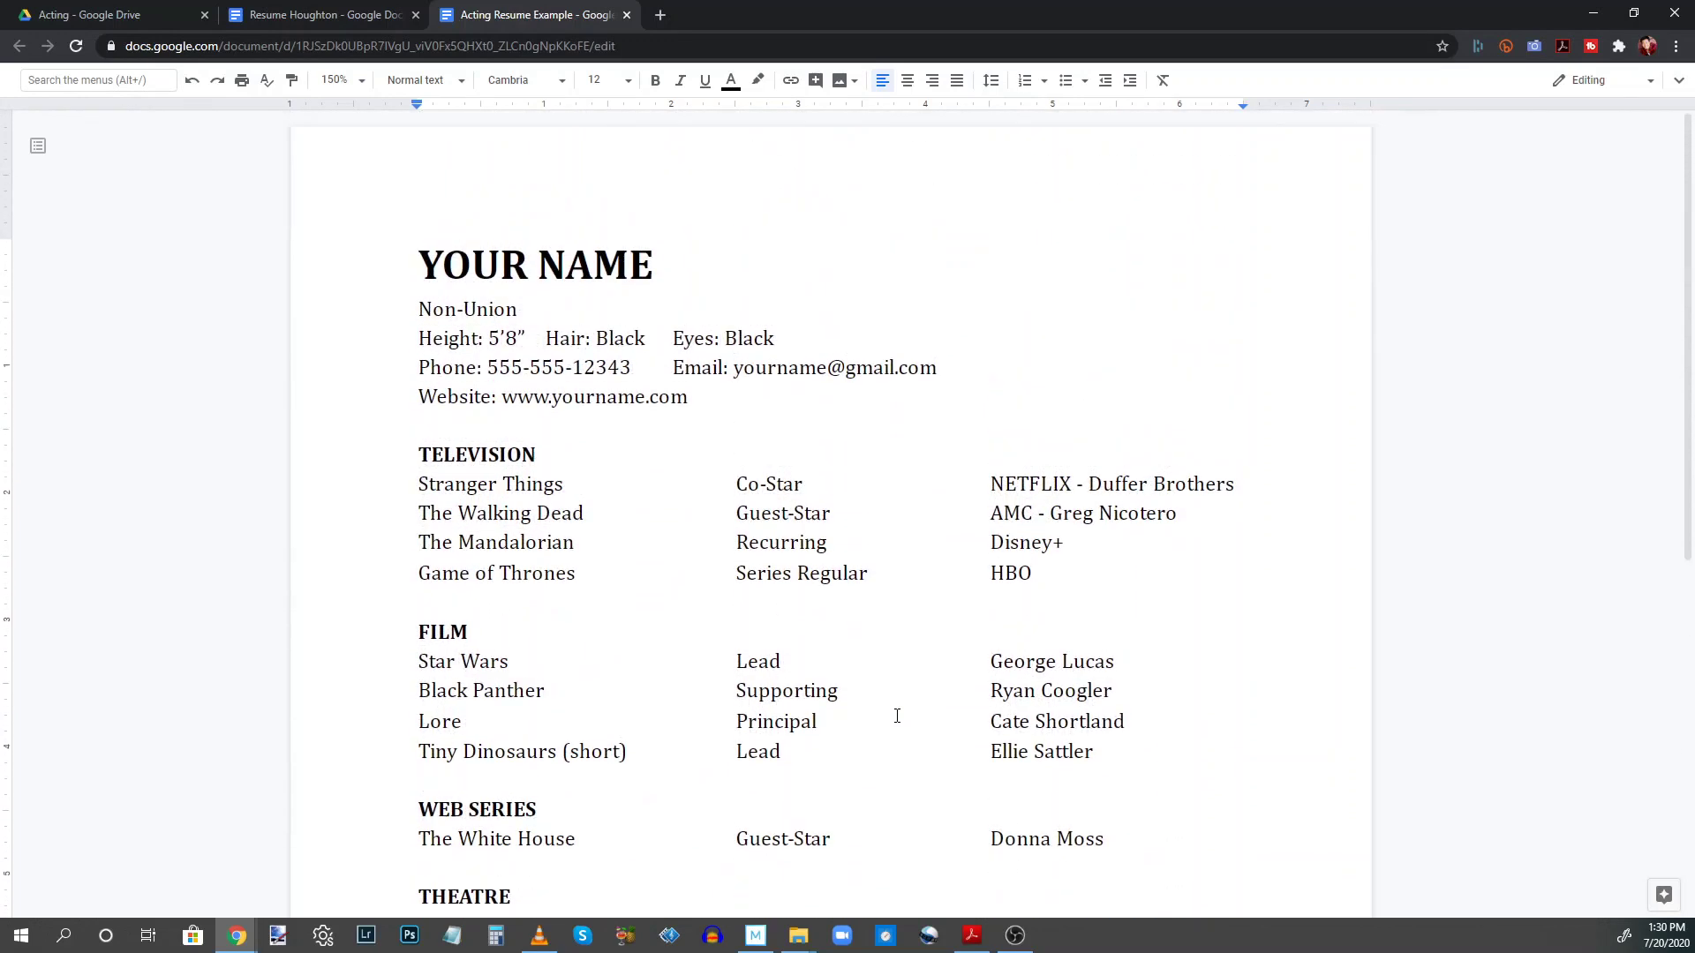
pyautogui.scroll(-7, 897, 715)
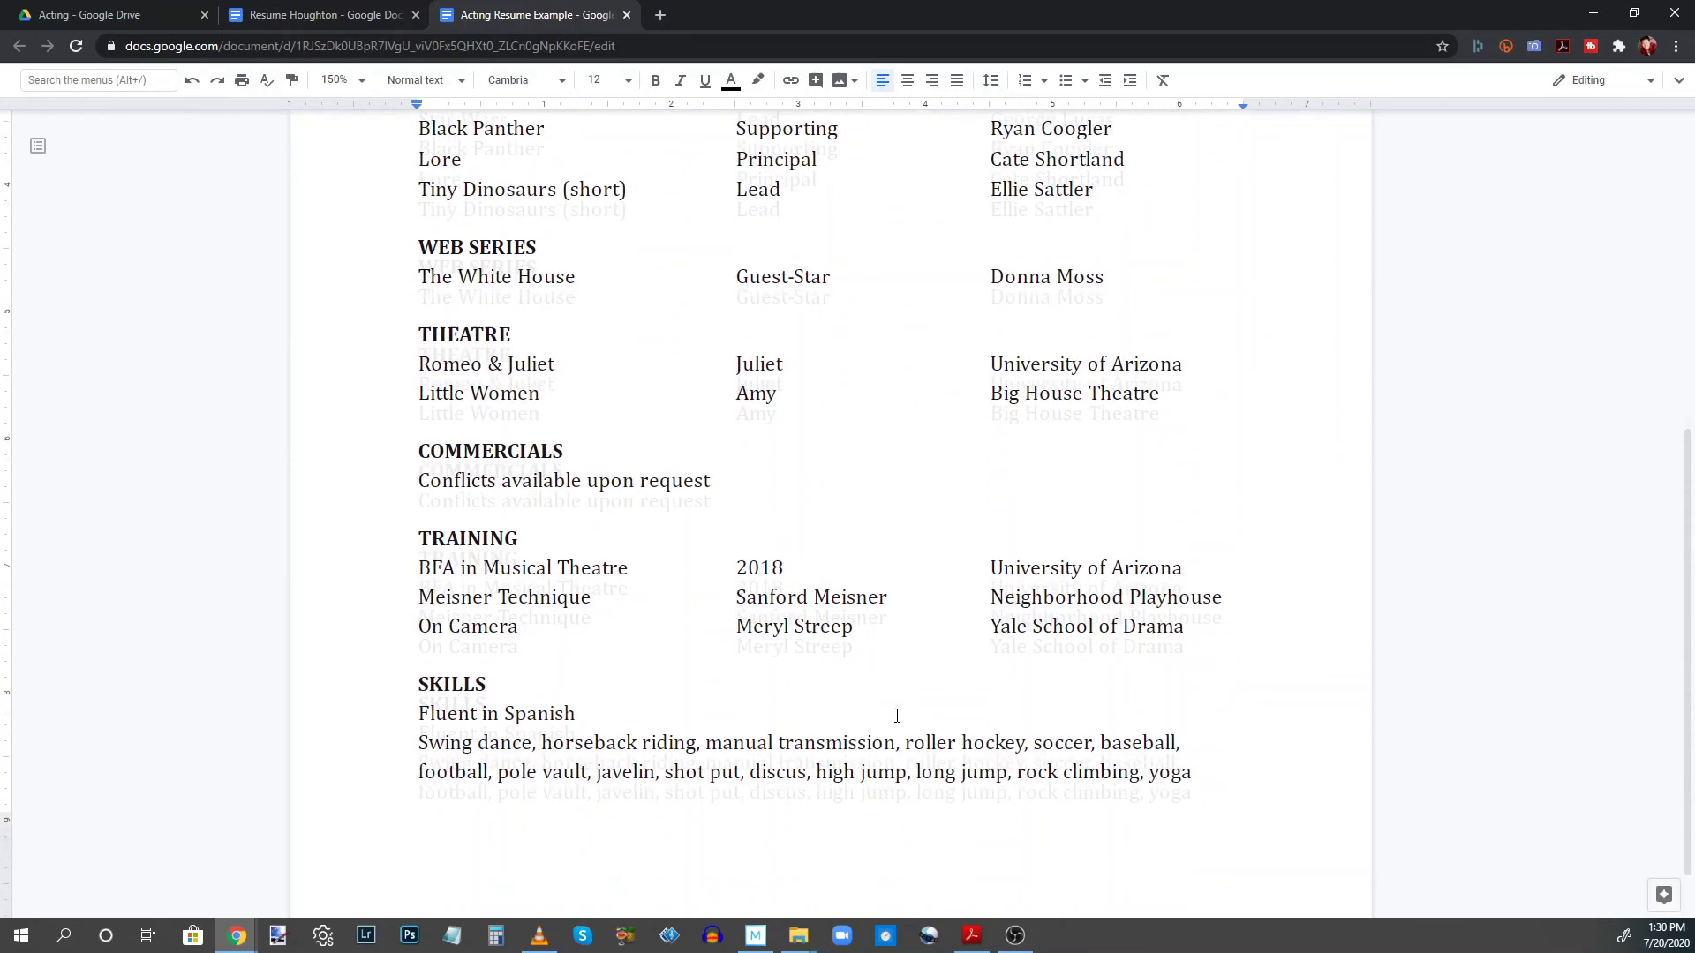
pyautogui.scroll(6, 896, 716)
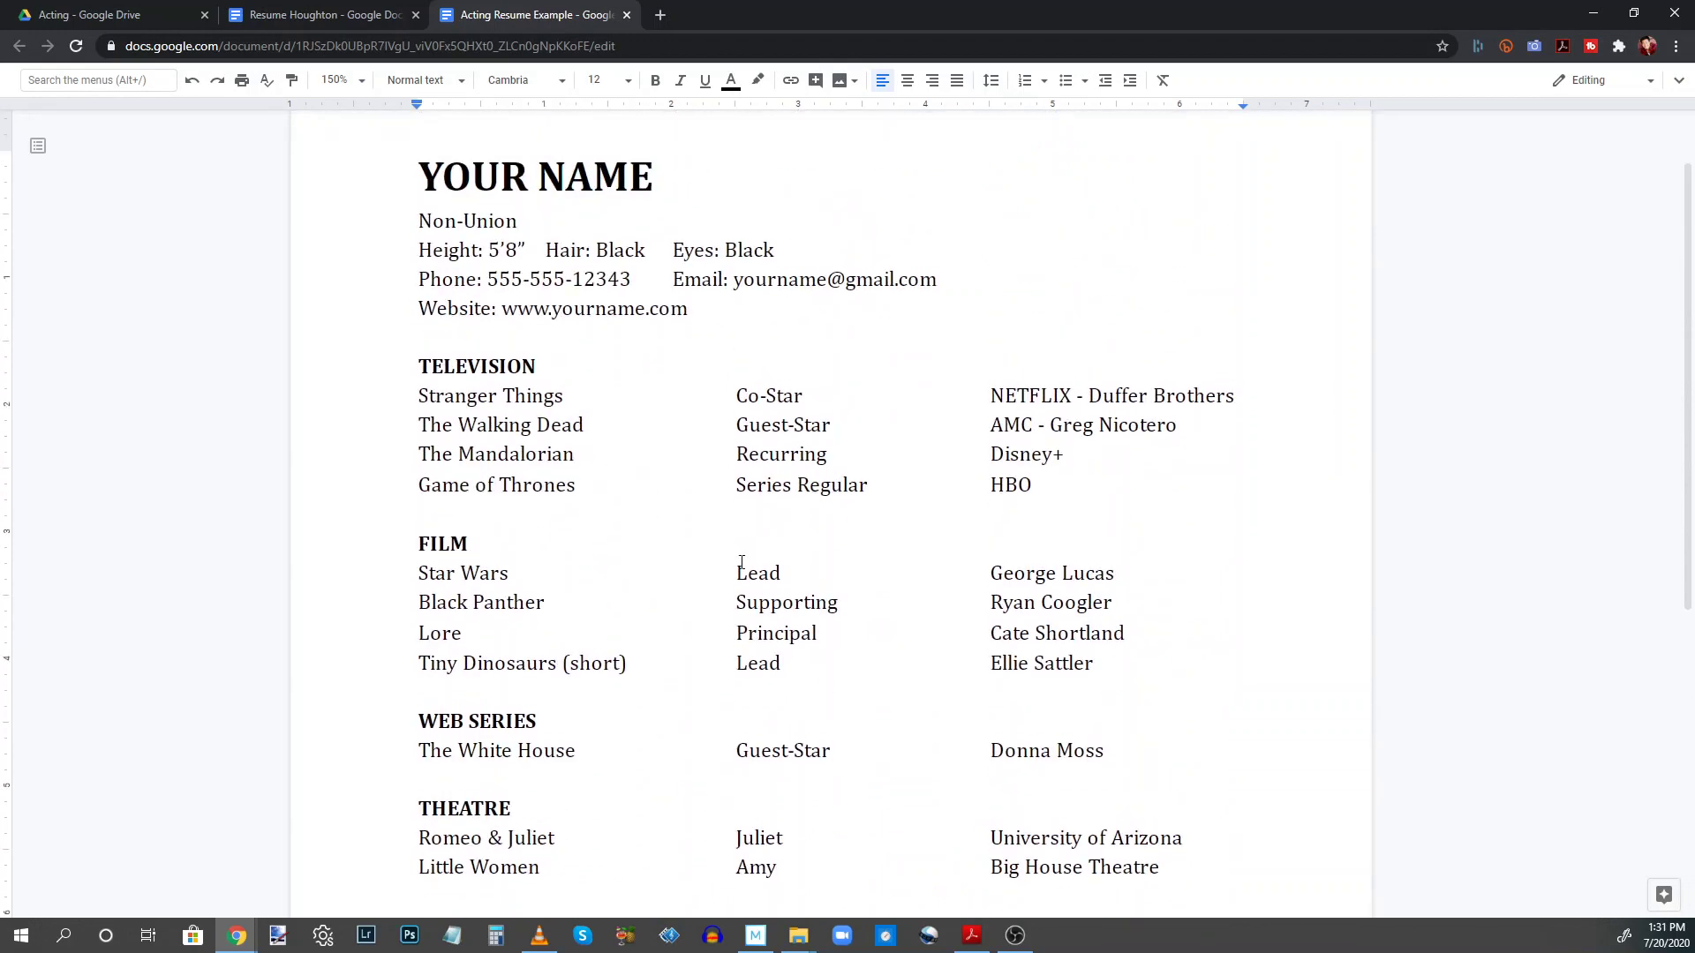
pyautogui.moveTo(398, 351); pyautogui.dragTo(1205, 673)
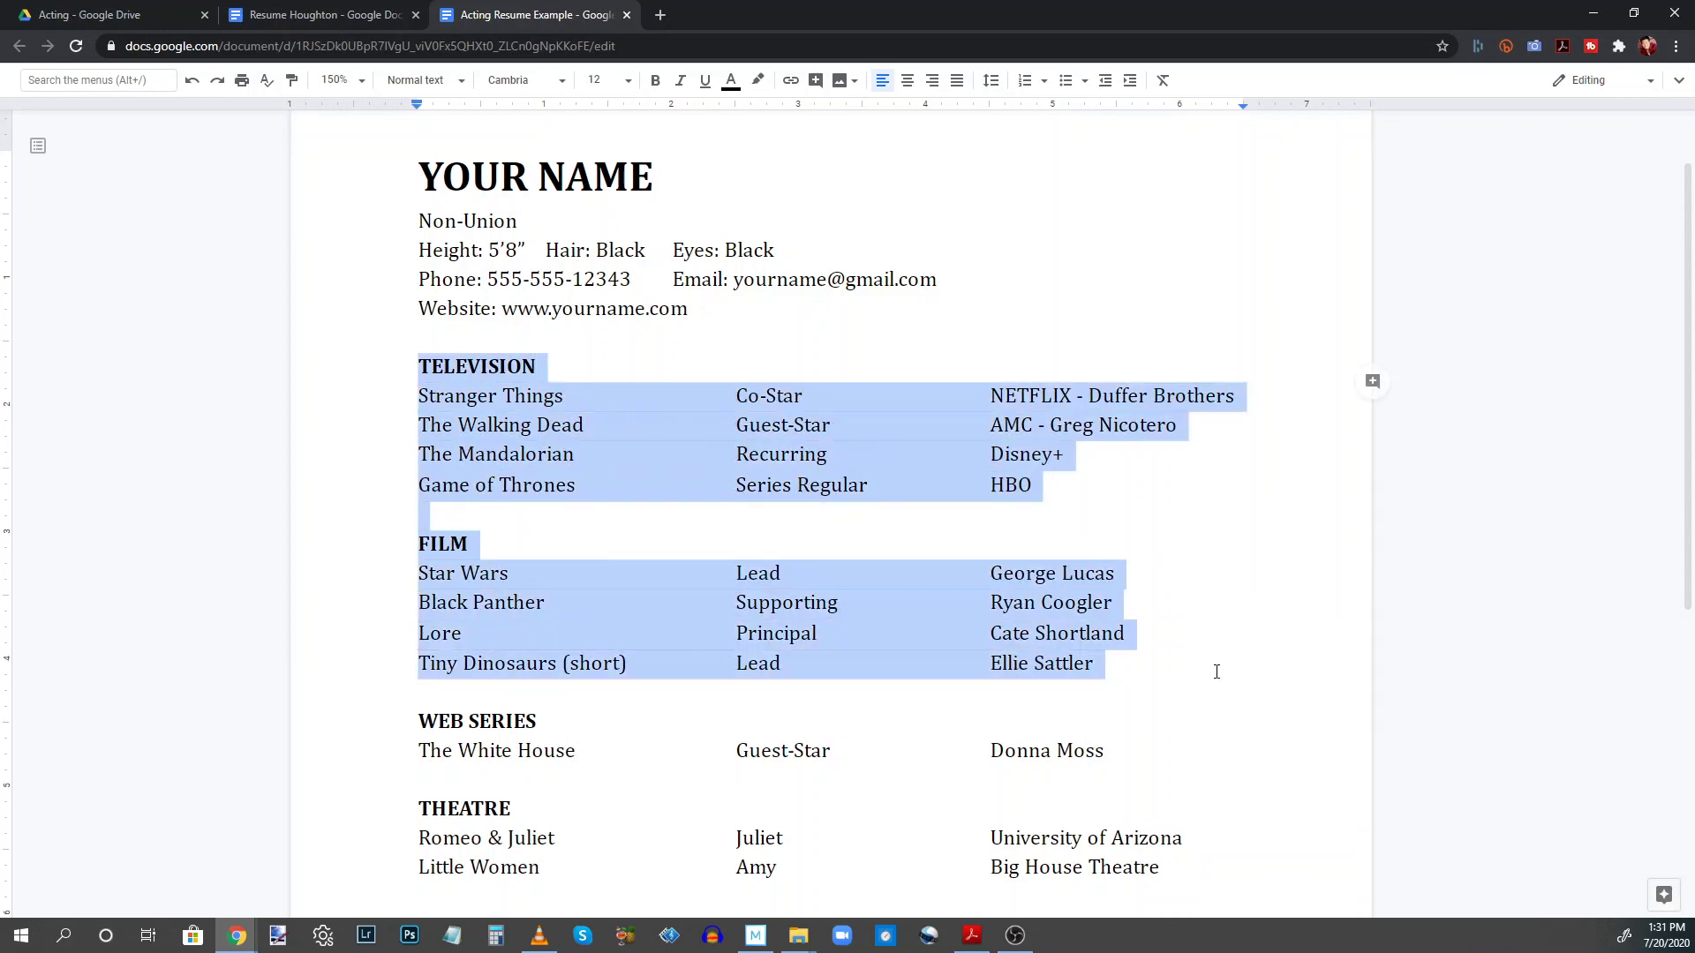
pyautogui.press('Delete')
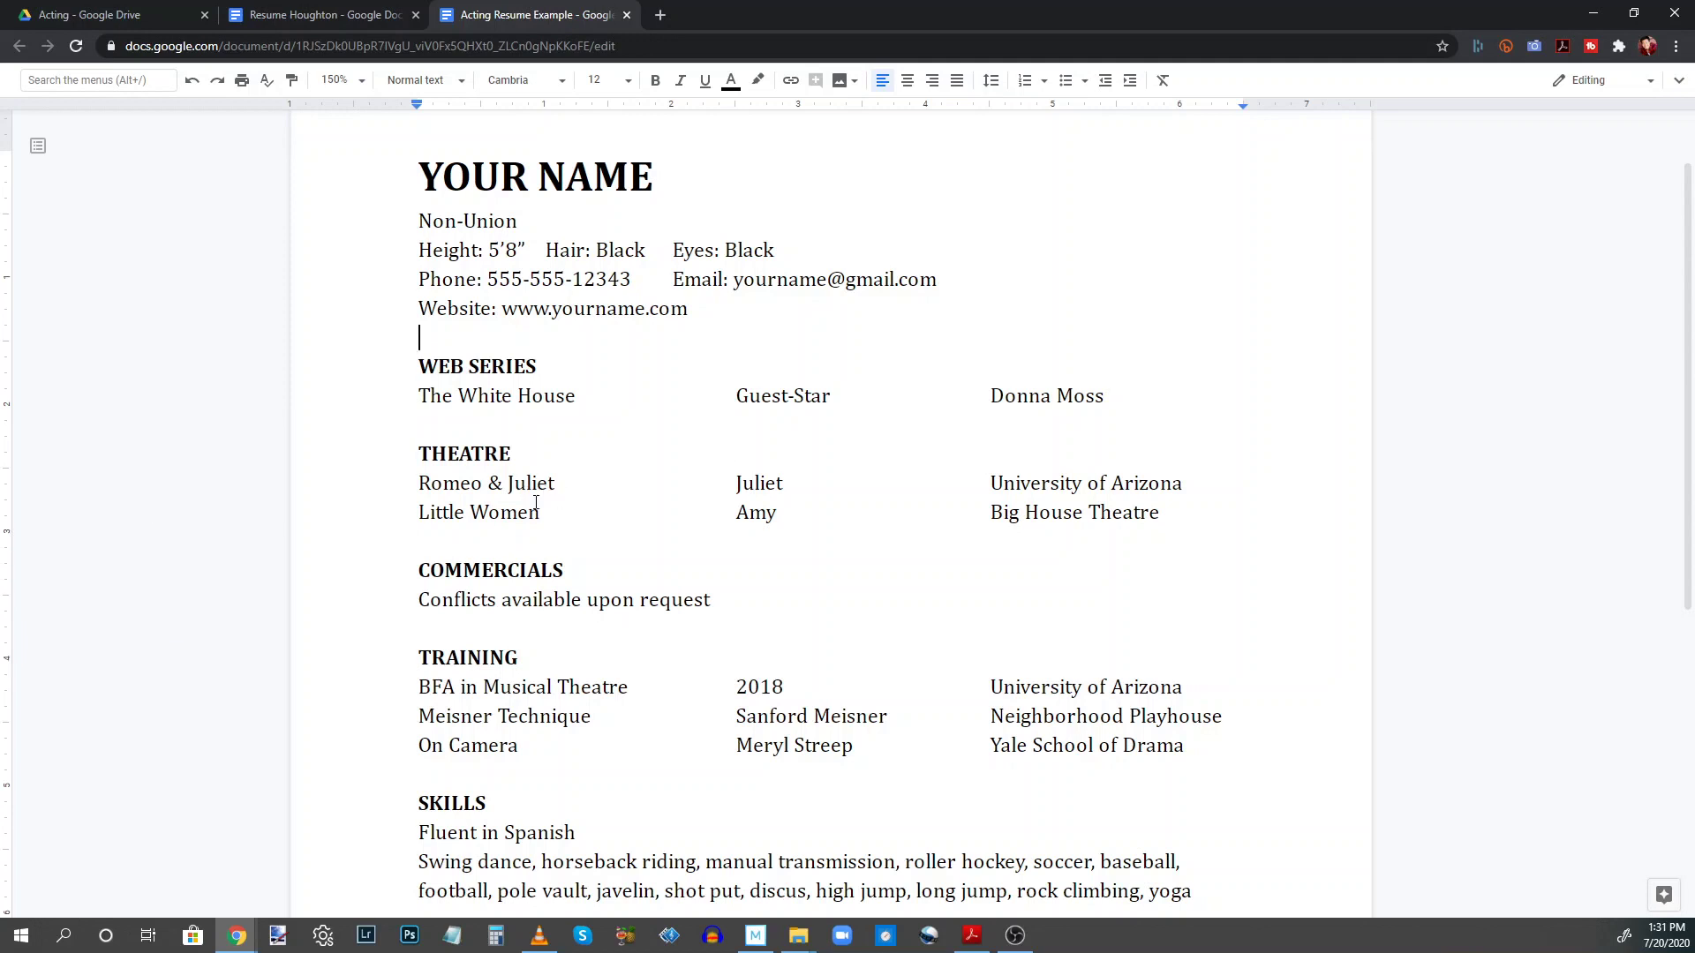
# Review the layout of the shortened resume from the name header to the skills, and glance at the other open resume document.
pyautogui.scroll(-1, 471, 603)
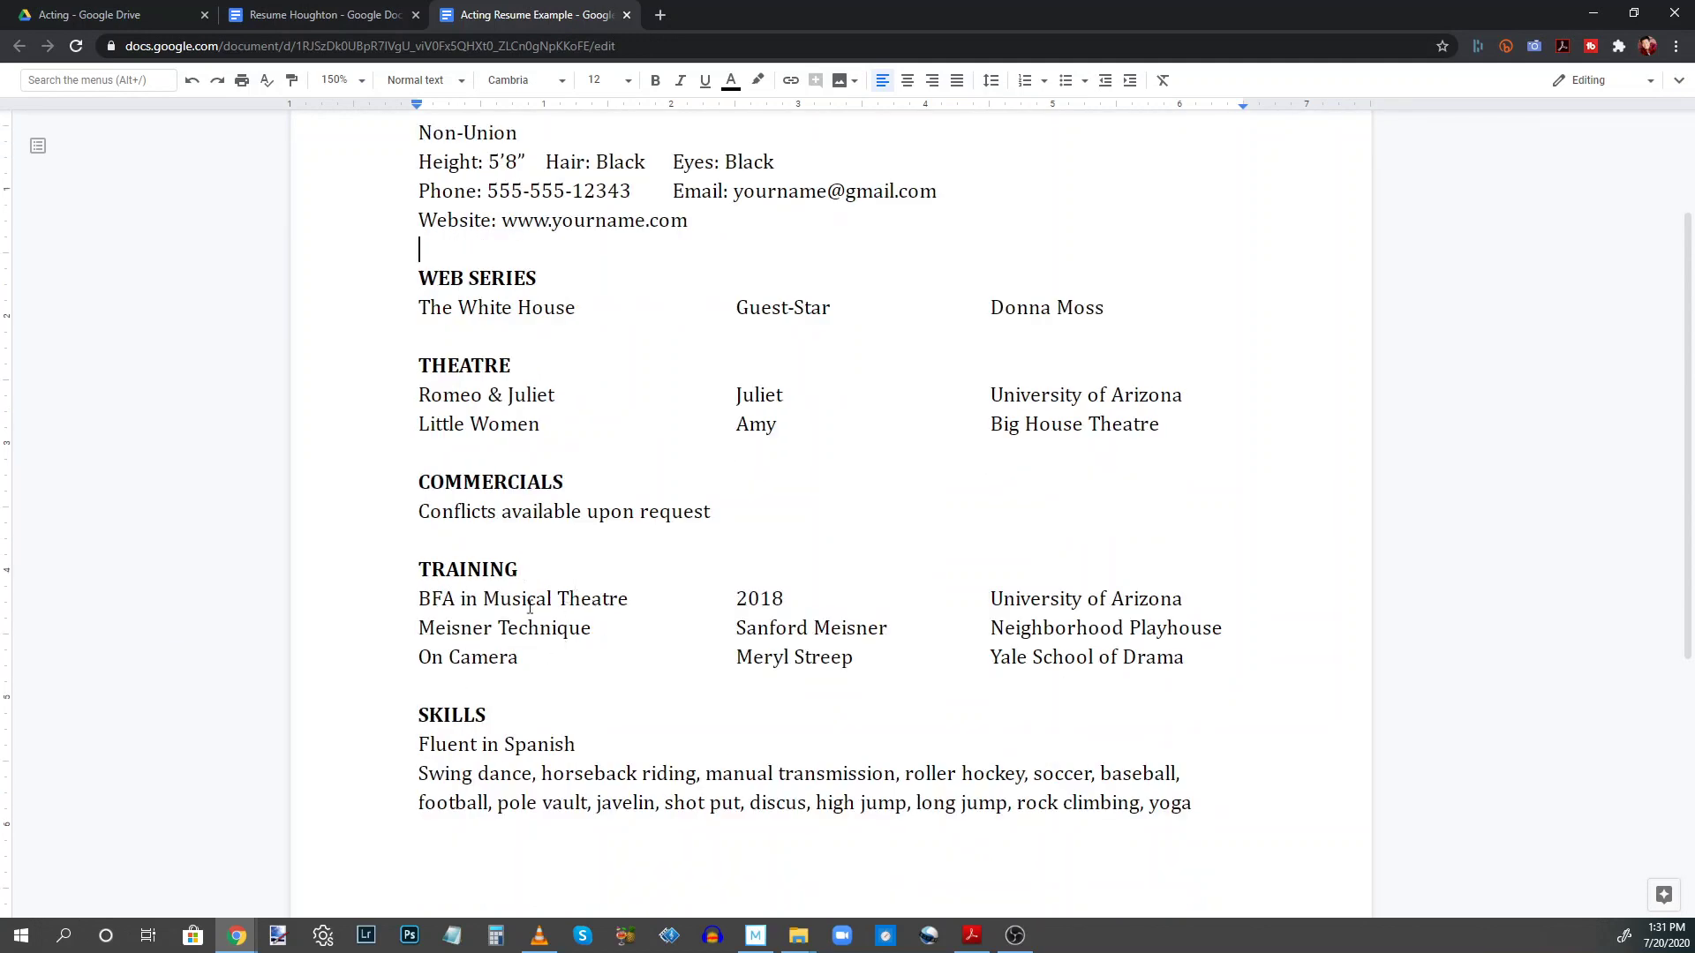
pyautogui.scroll(-2, 529, 608)
pyautogui.scroll(4, 629, 628)
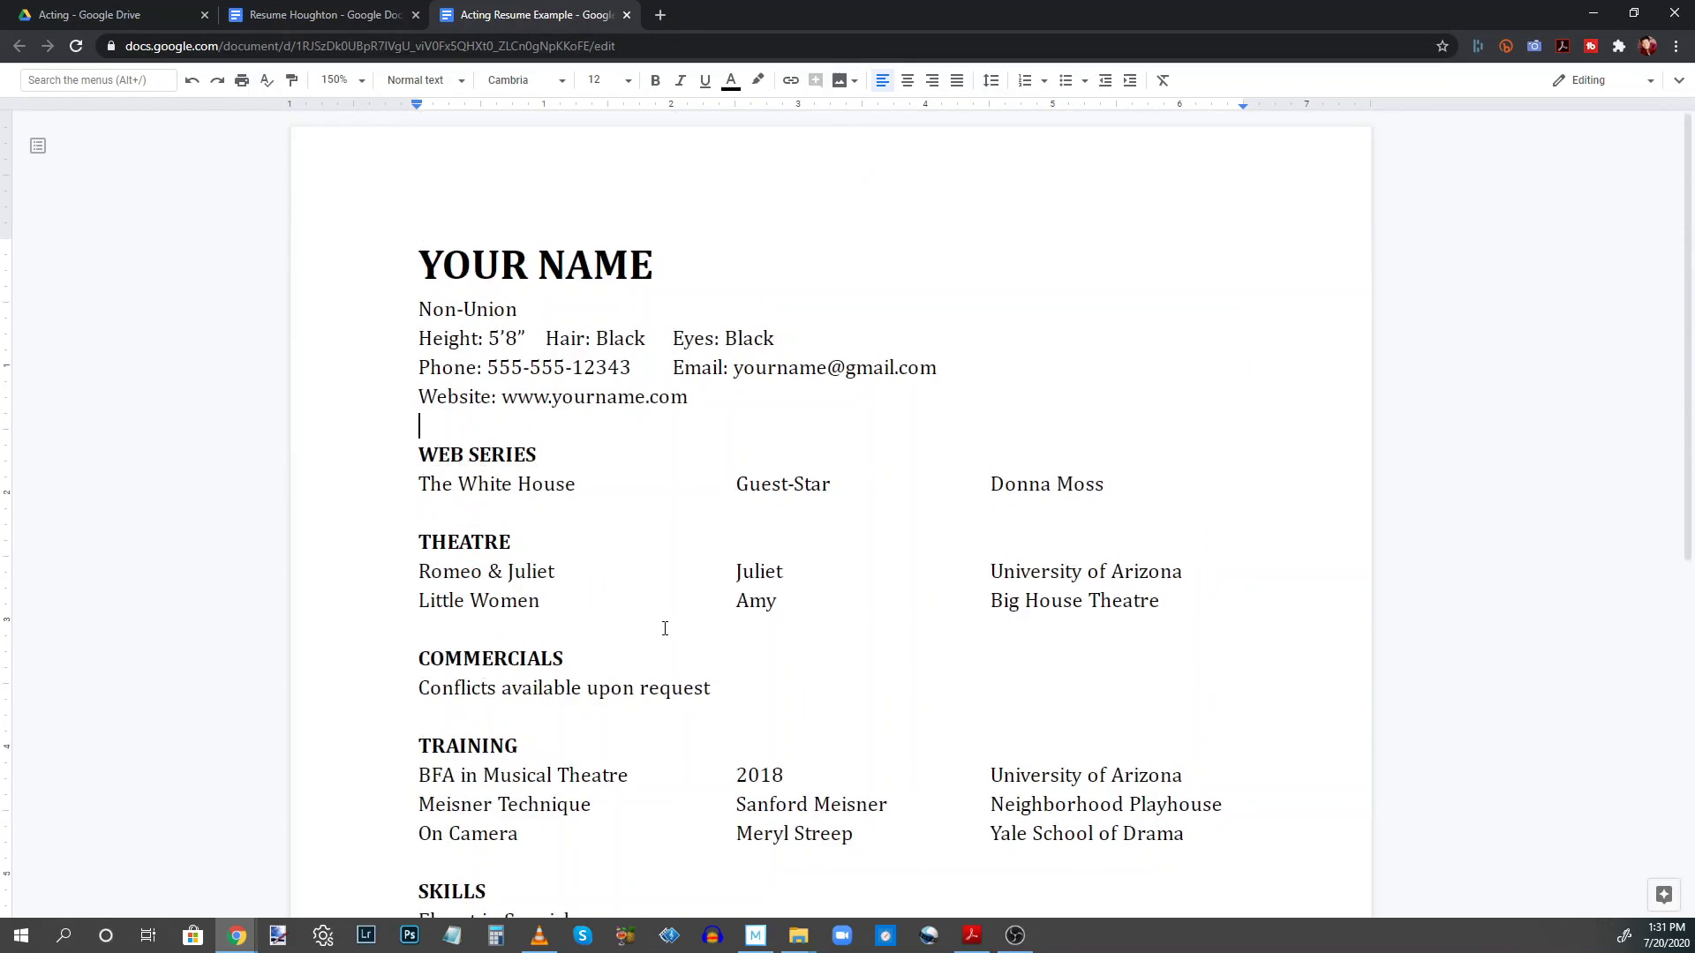
pyautogui.scroll(-1, 664, 629)
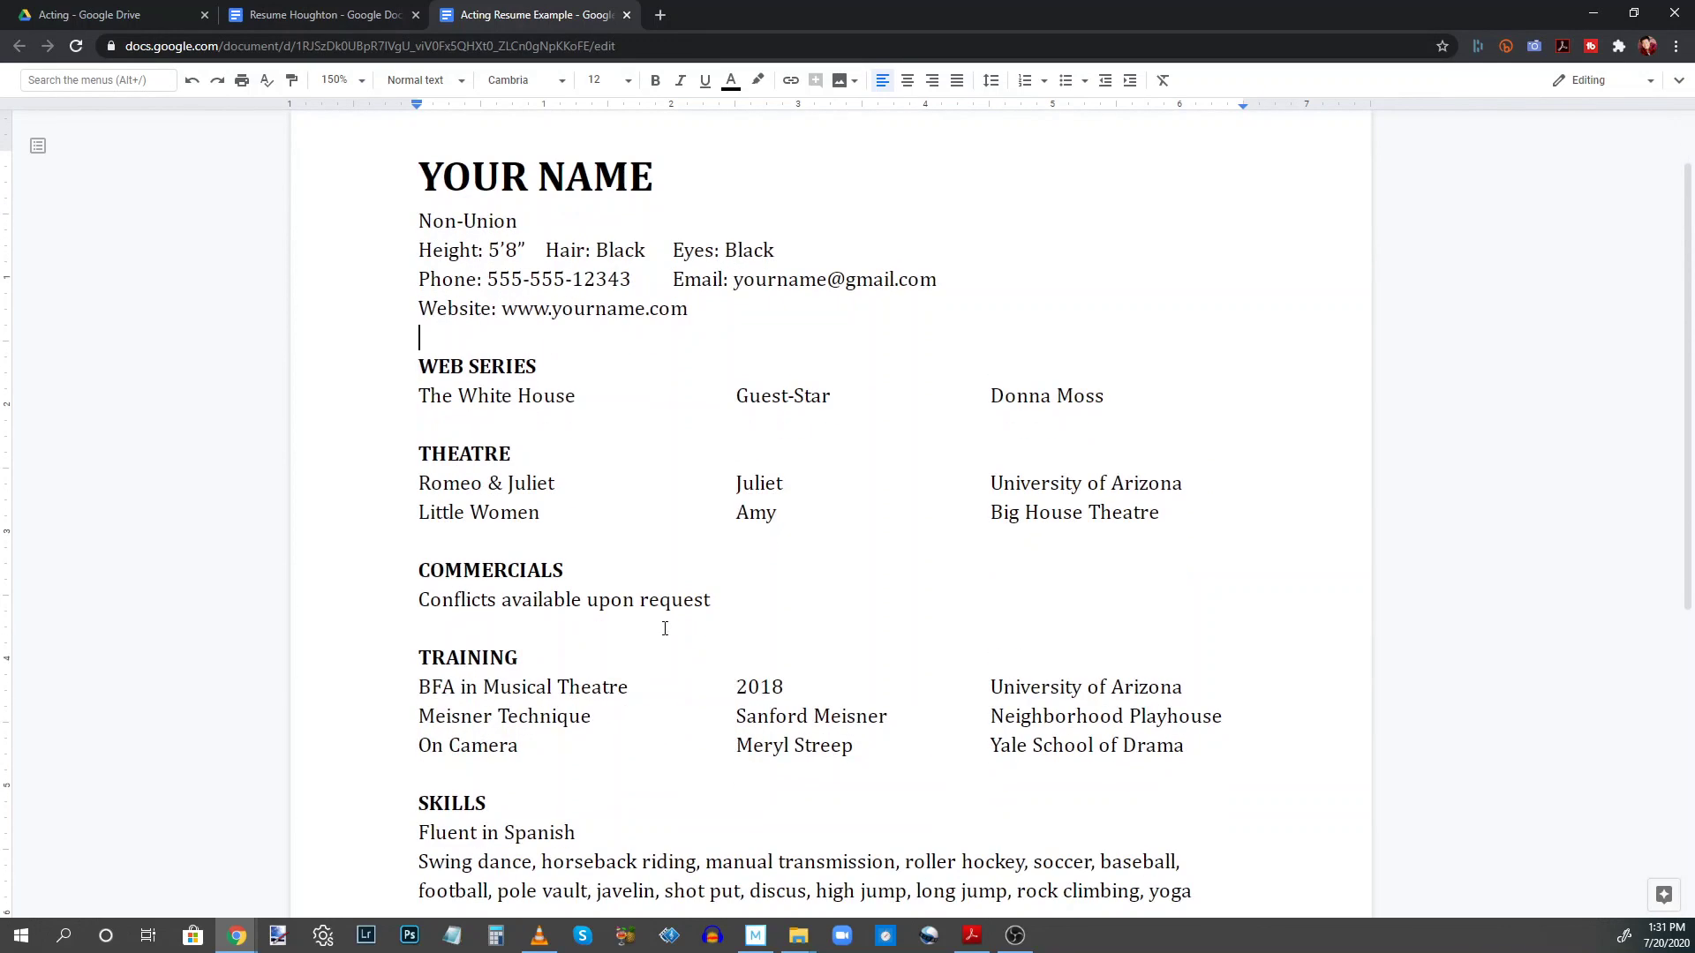
pyautogui.scroll(-2, 665, 629)
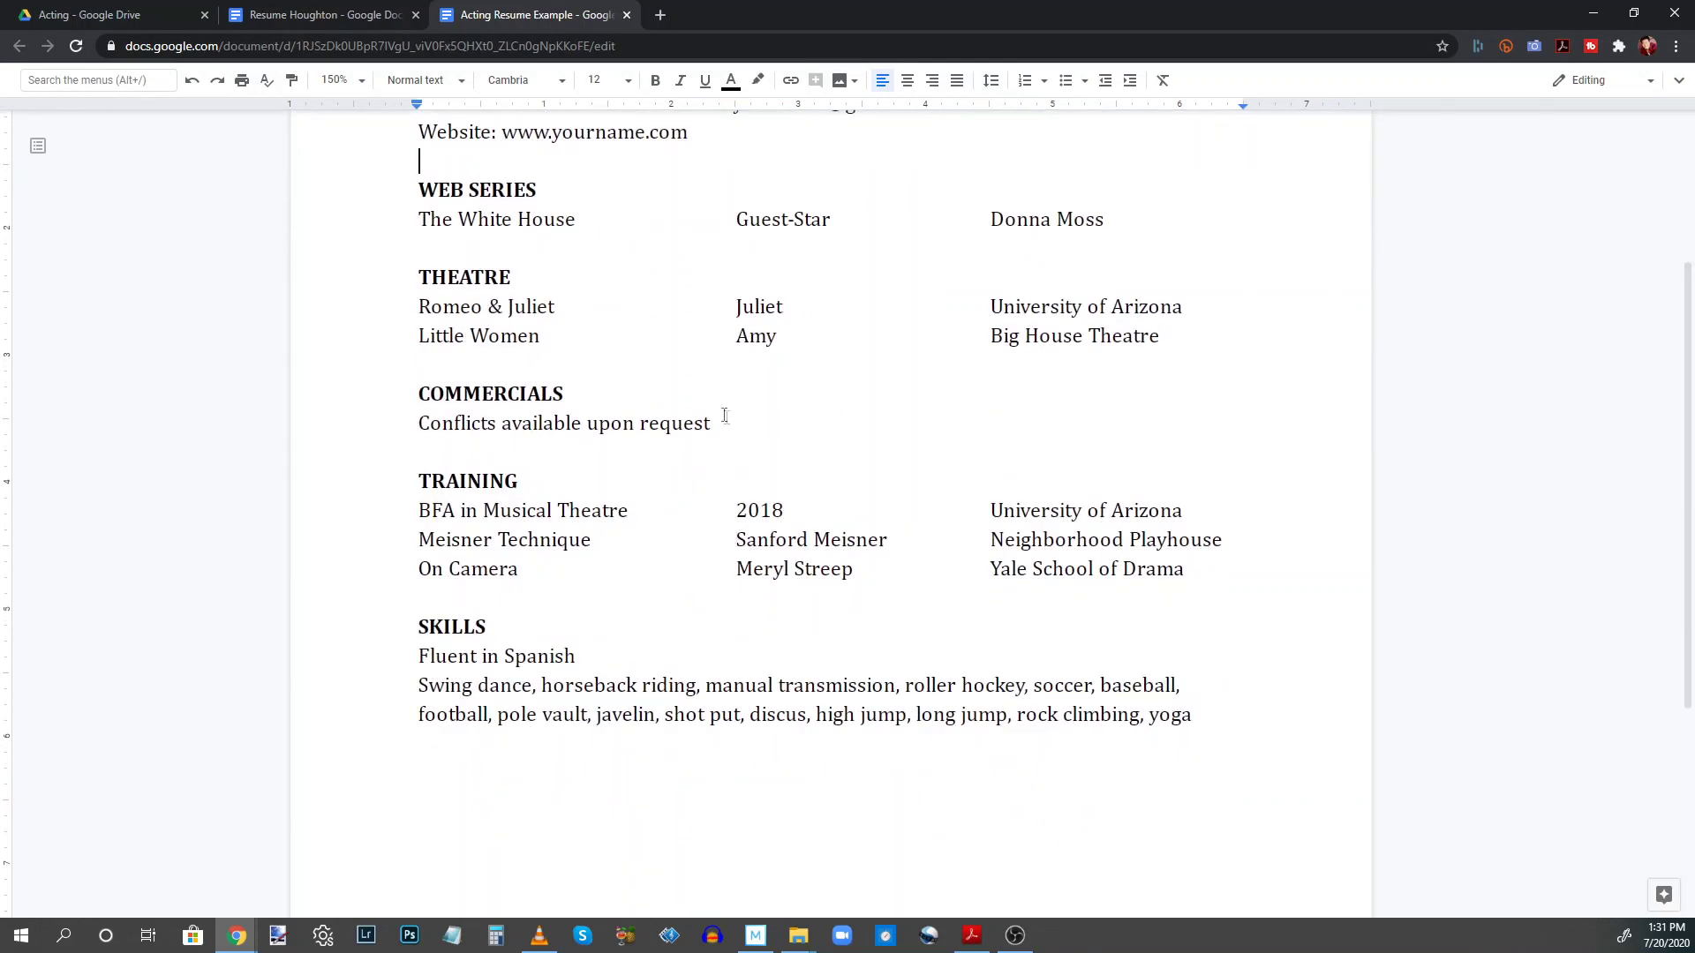
pyautogui.click(332, 15)
pyautogui.click(516, 15)
pyautogui.scroll(3, 680, 443)
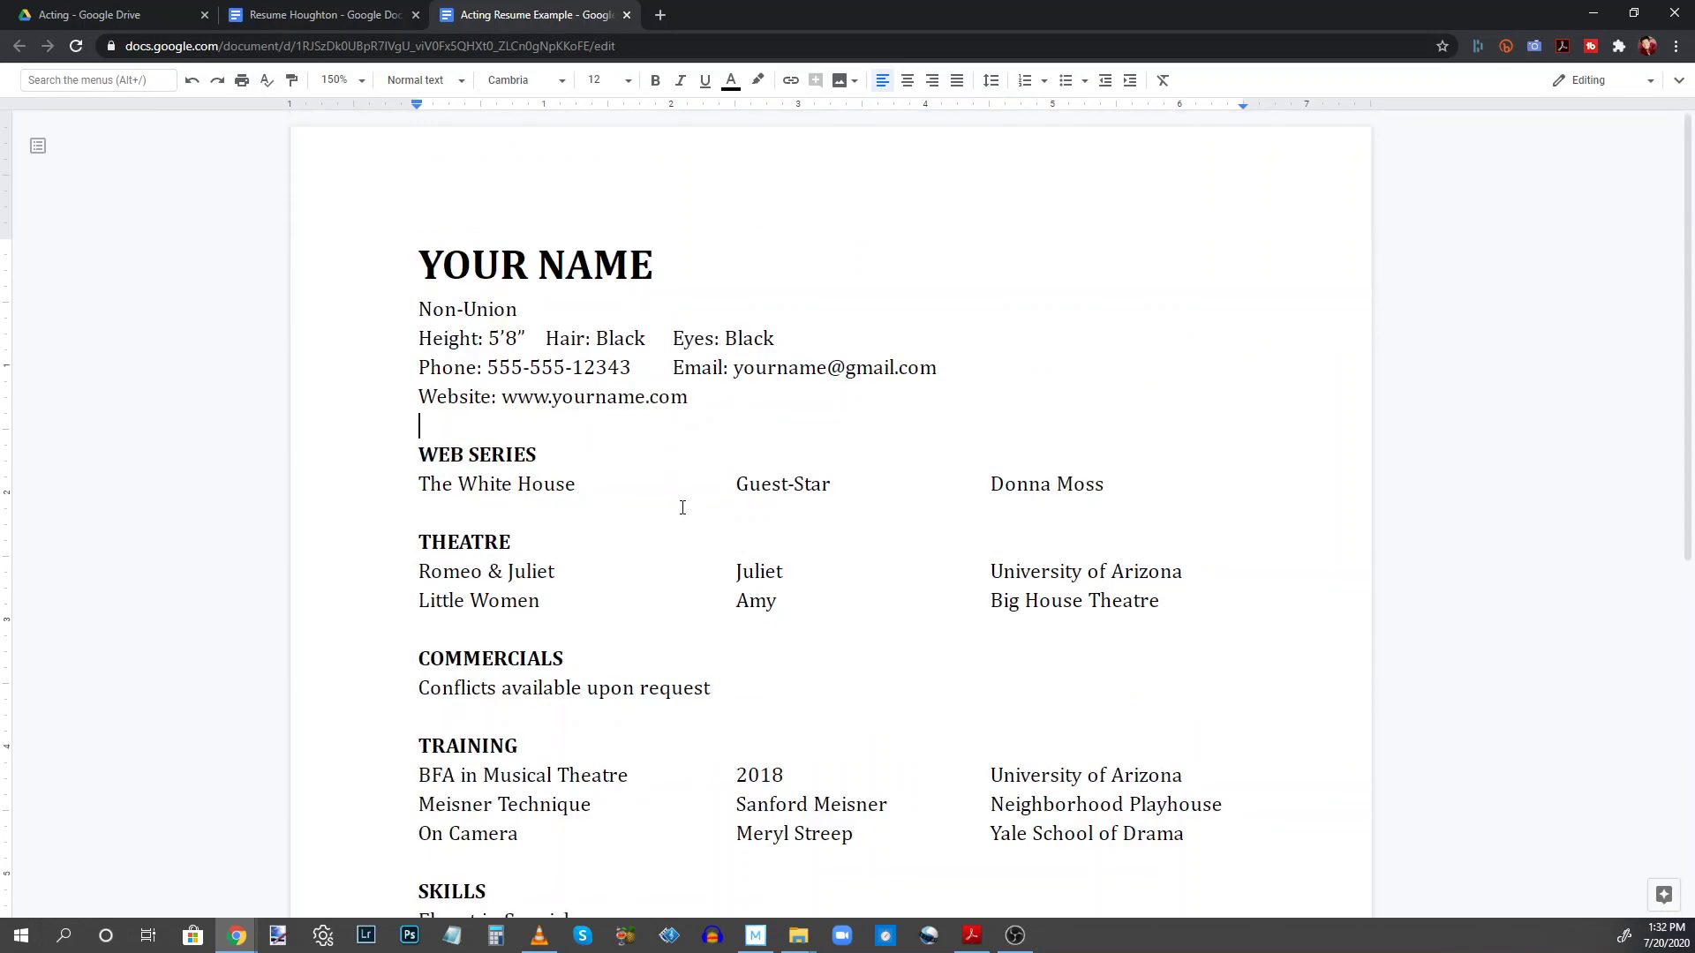